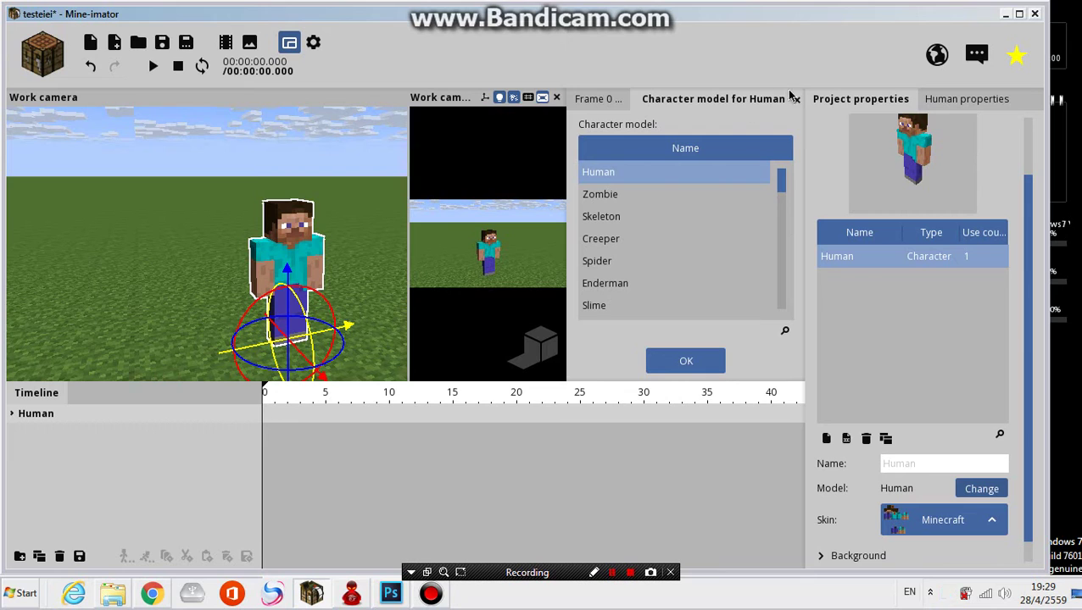
- Close the open panels and browse for a character skin, starting at the %appdata% folder
{"action": "left_click", "coordinate": [796, 101]}
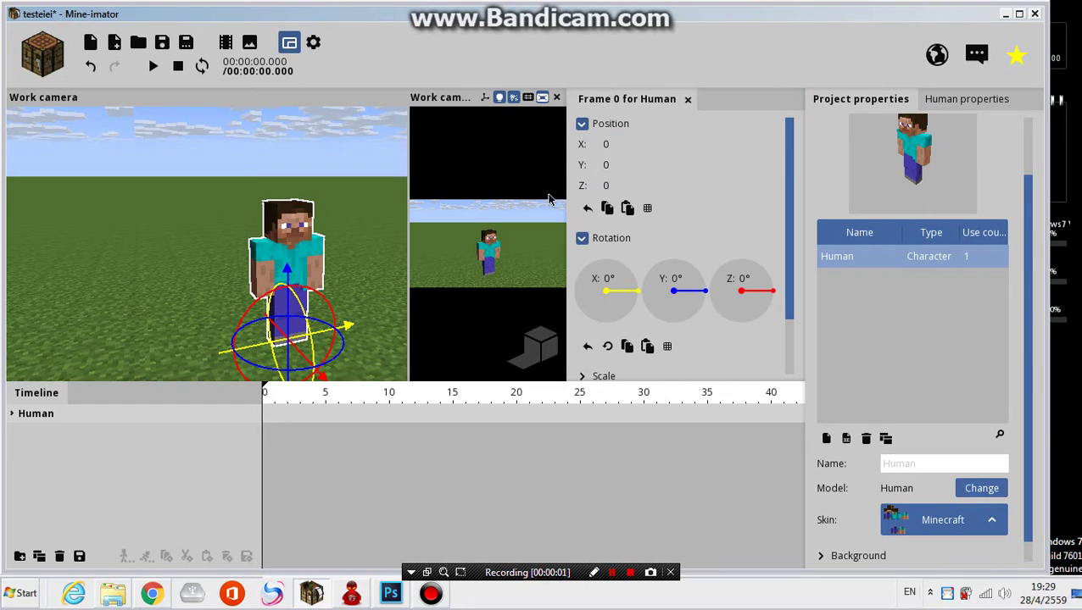
{"action": "left_click", "coordinate": [687, 100]}
{"action": "left_click", "coordinate": [934, 529]}
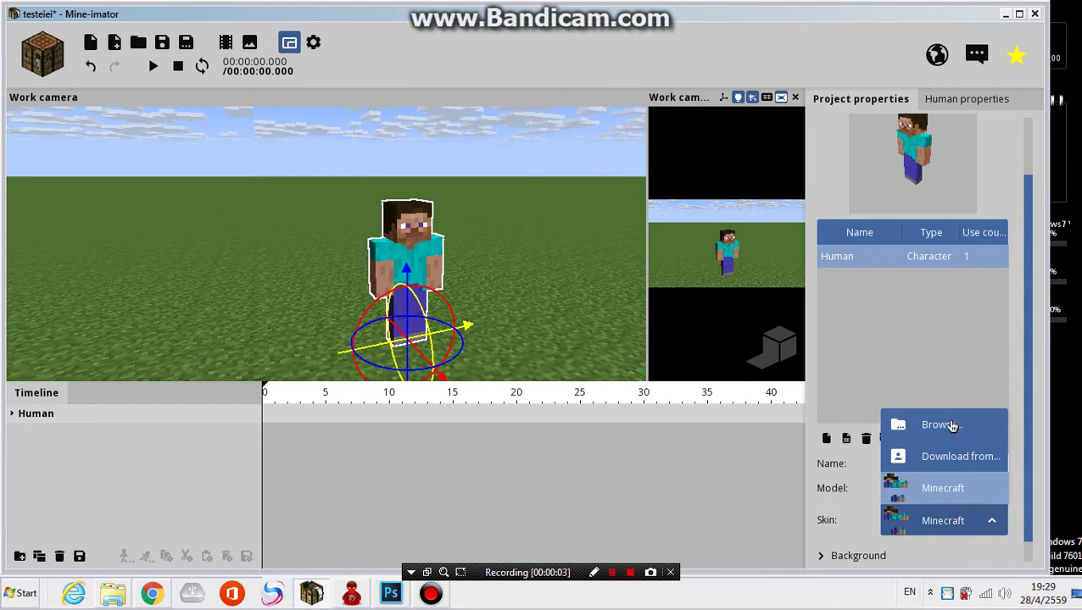
{"action": "left_click", "coordinate": [949, 424]}
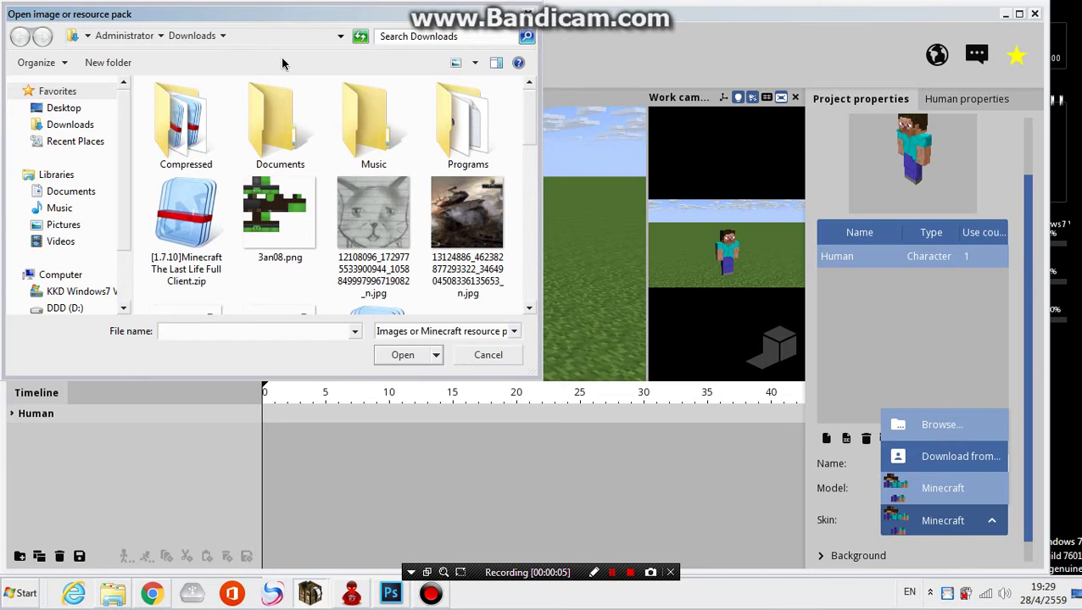
{"action": "left_click", "coordinate": [262, 35]}
{"action": "type", "text": "%appdata"}
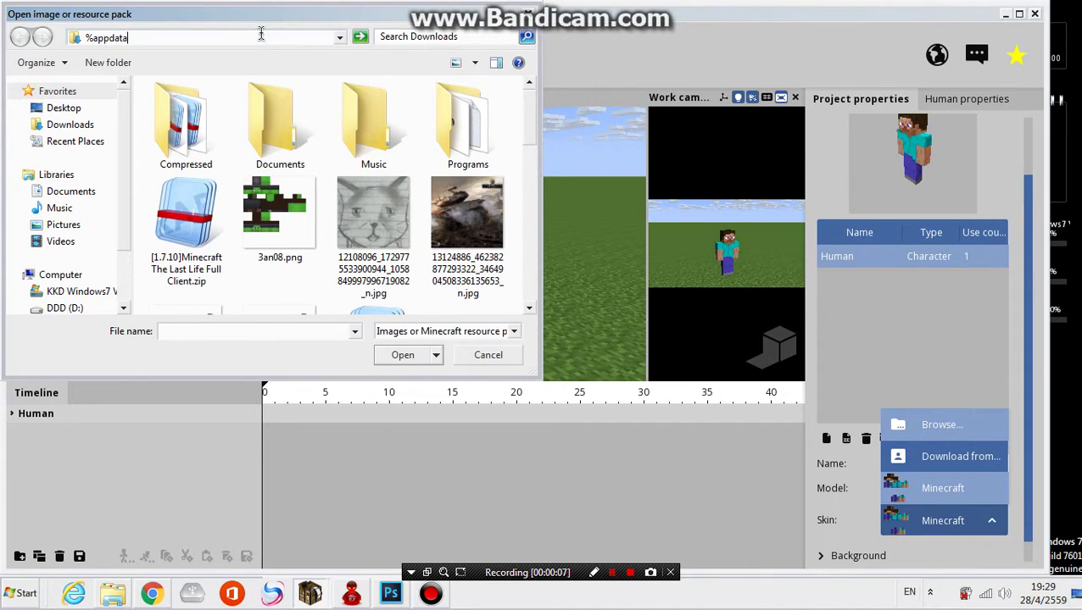
{"action": "type", "text": "%"}
{"action": "key", "text": "Return"}
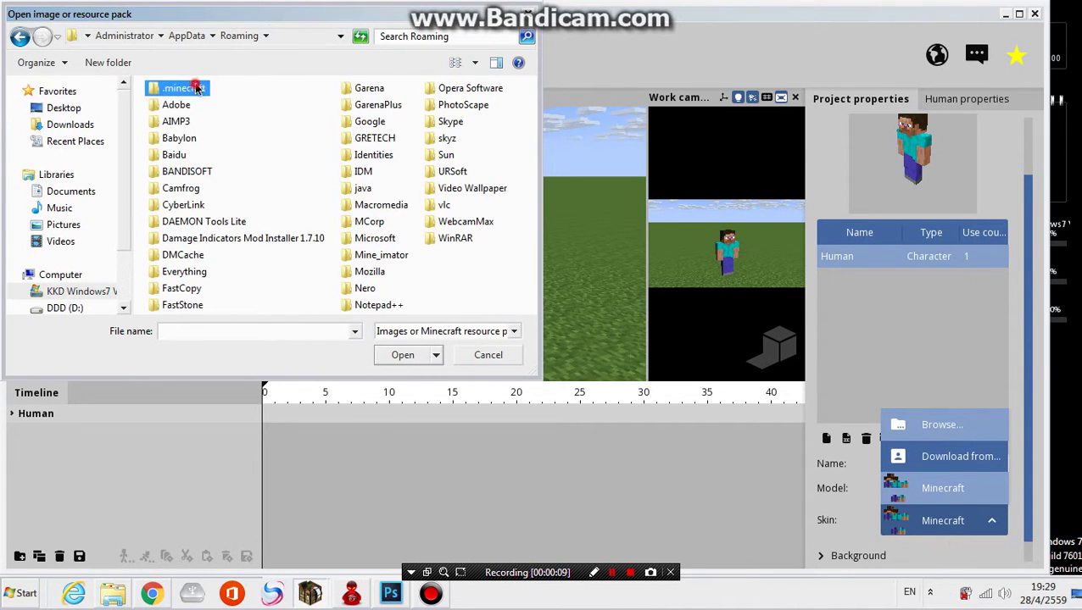
- Load the zombie skin from .minecraft resourcepacks assets/minecraft/textures/entity/zombie
{"action": "double_click", "coordinate": [190, 88]}
{"action": "double_click", "coordinate": [194, 189]}
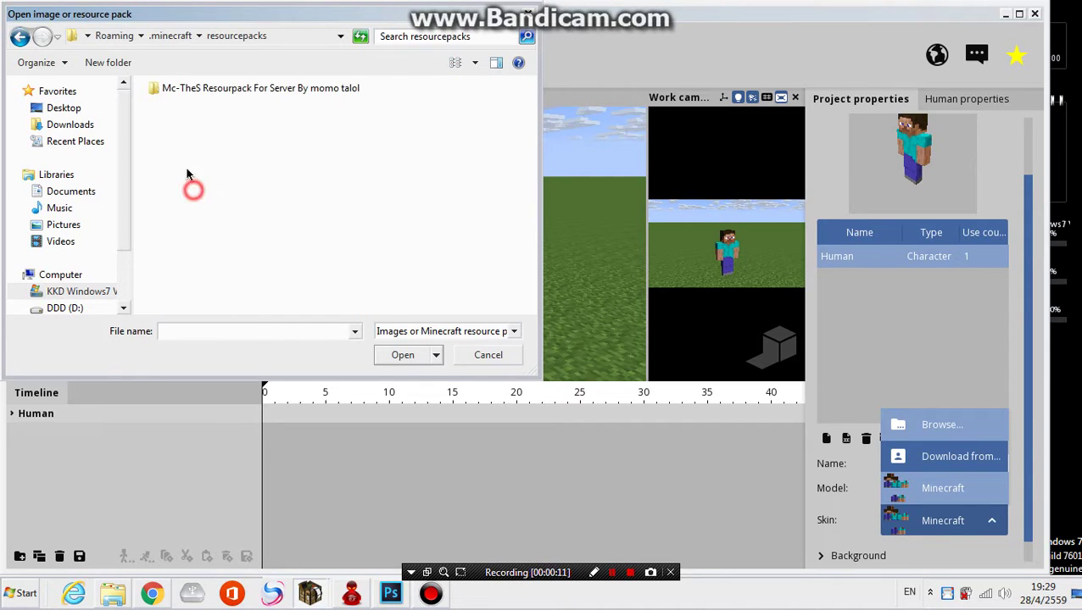
{"action": "double_click", "coordinate": [170, 89]}
{"action": "double_click", "coordinate": [169, 90]}
{"action": "double_click", "coordinate": [169, 95]}
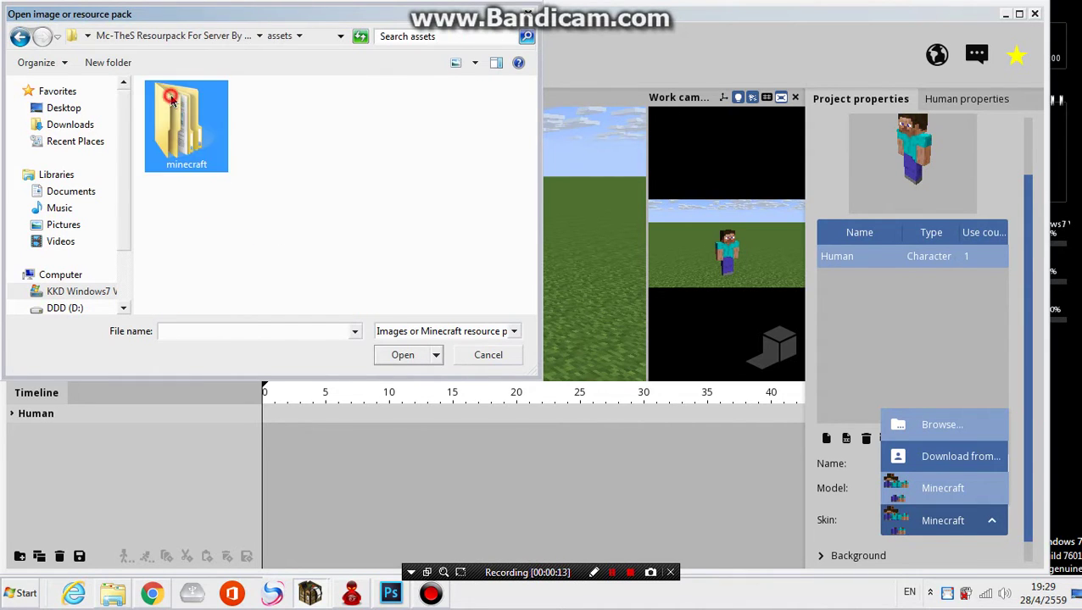
{"action": "double_click", "coordinate": [182, 189]}
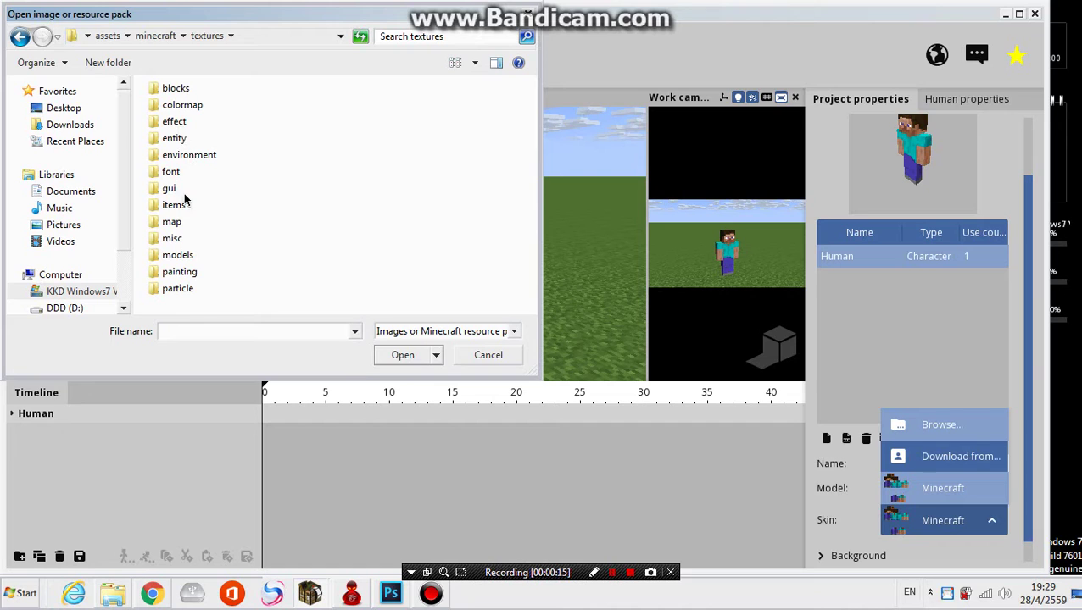
{"action": "double_click", "coordinate": [174, 141]}
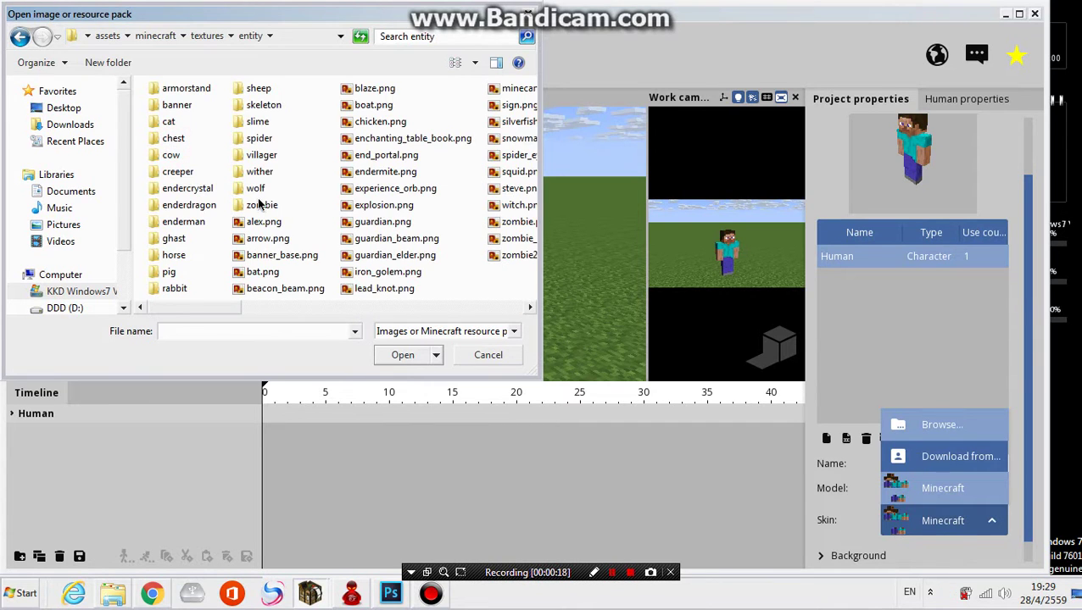
{"action": "double_click", "coordinate": [260, 204]}
{"action": "double_click", "coordinate": [378, 144]}
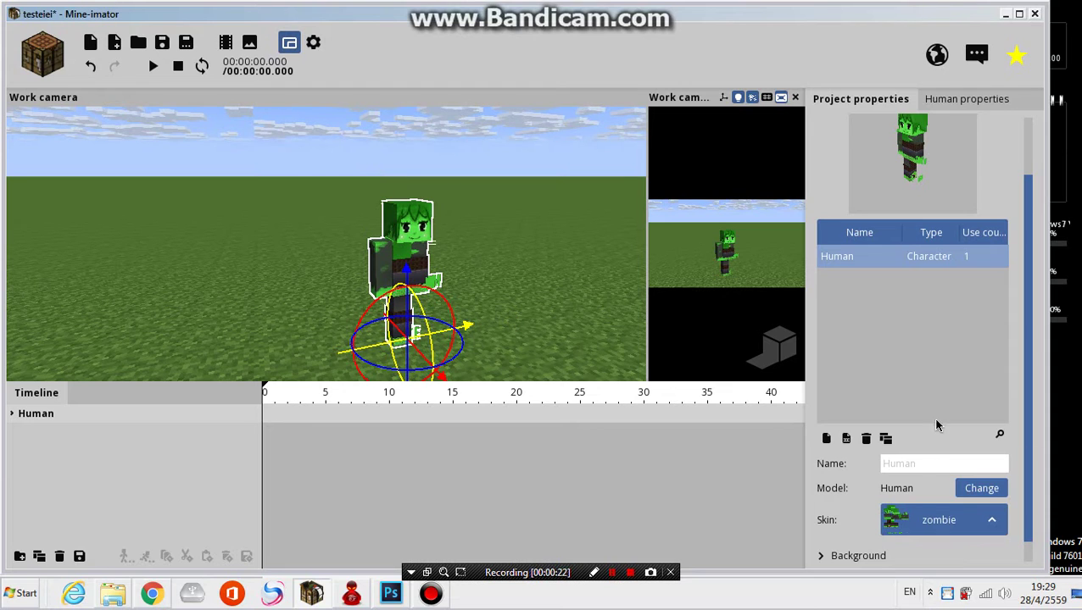
- Switch the character model to Zombie and move the camera closer
{"action": "left_click", "coordinate": [973, 494]}
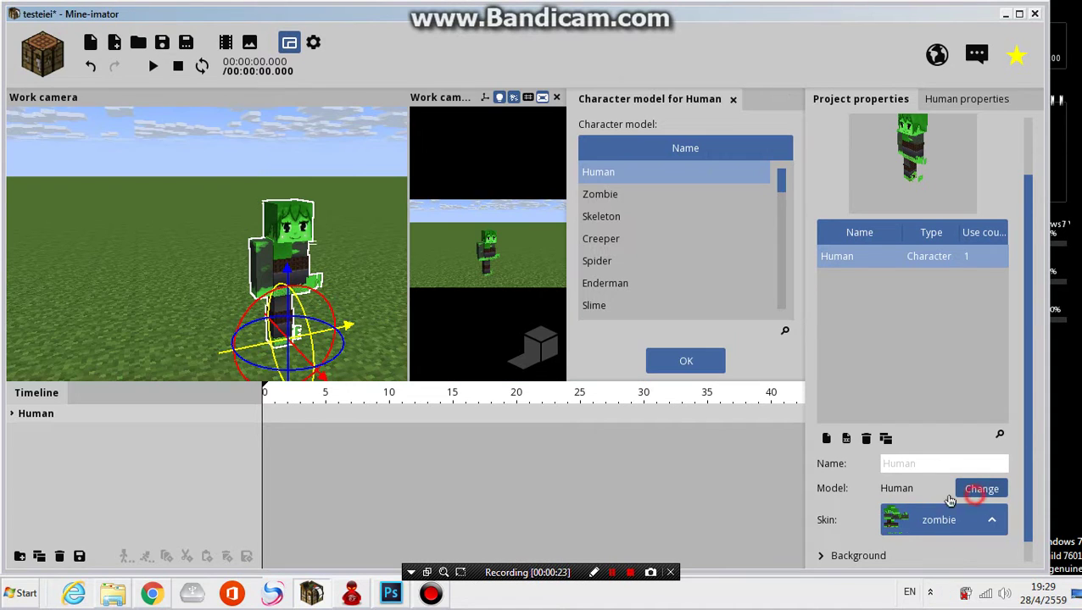
{"action": "left_click", "coordinate": [622, 203]}
{"action": "left_click", "coordinate": [686, 371]}
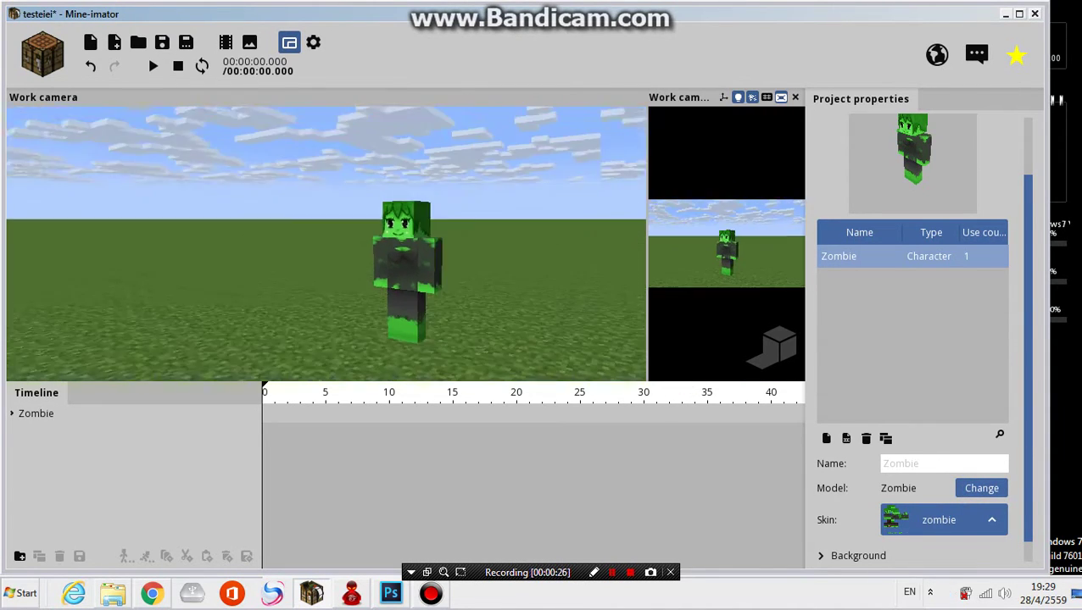
{"action": "key", "text": "w"}
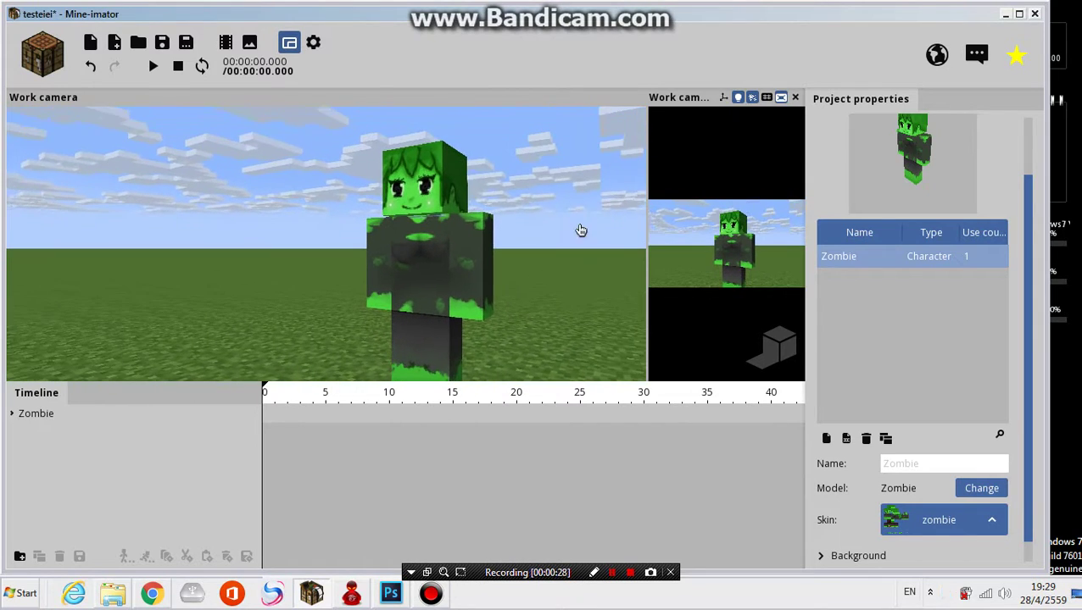
- Select the zombie and bend its body slightly
{"action": "left_click", "coordinate": [486, 264]}
{"action": "left_click", "coordinate": [323, 271]}
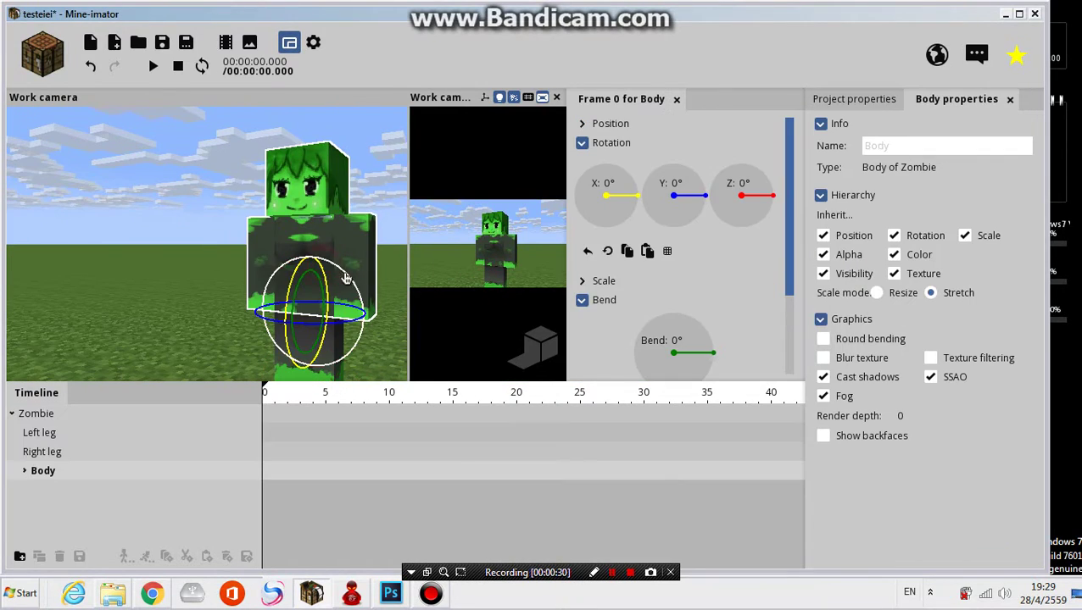
{"action": "mouse_move", "coordinate": [320, 288]}
{"action": "left_mouse_down"}
{"action": "mouse_move", "coordinate": [314, 280]}
{"action": "mouse_move", "coordinate": [362, 242]}
{"action": "mouse_move", "coordinate": [349, 290]}
{"action": "mouse_move", "coordinate": [378, 270]}
{"action": "left_mouse_up"}
- Rotate the left arm forward with a 58.63° bend, and bend the right arm 40.86°
{"action": "left_click", "coordinate": [362, 238]}
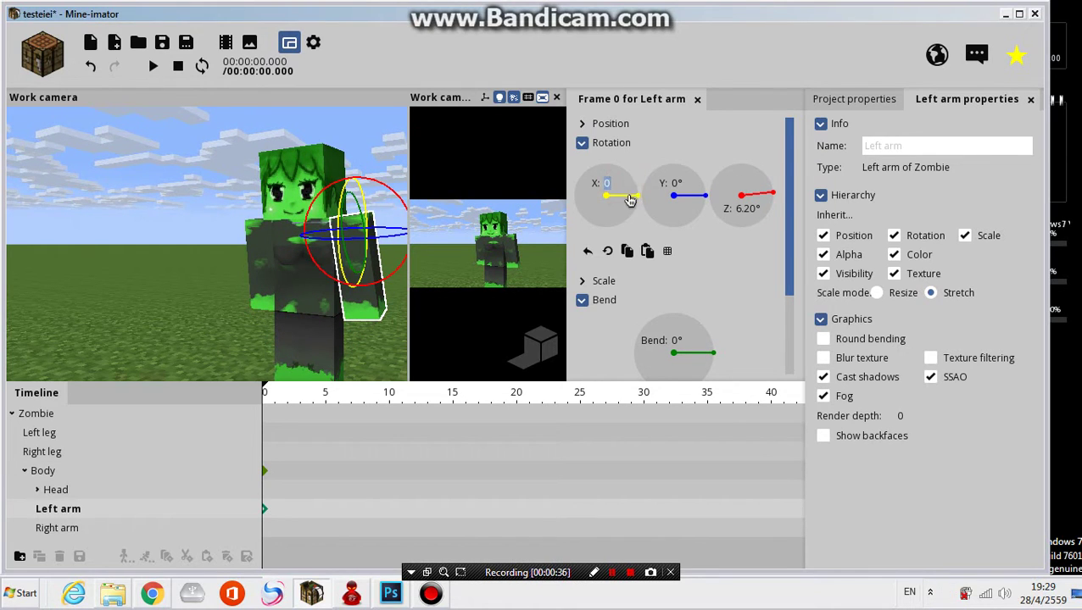
{"action": "left_click_drag", "start_coordinate": [629, 200], "coordinate": [635, 218]}
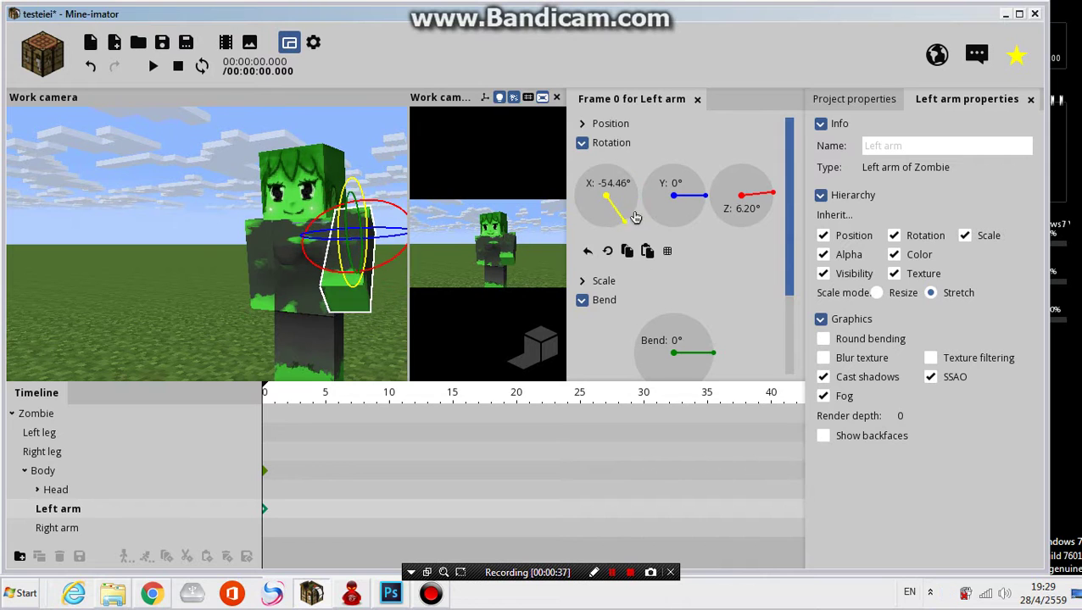
{"action": "left_click_drag", "start_coordinate": [710, 352], "coordinate": [693, 321]}
{"action": "mouse_move", "coordinate": [676, 213]}
{"action": "left_mouse_down"}
{"action": "mouse_move", "coordinate": [694, 192]}
{"action": "mouse_move", "coordinate": [656, 220]}
{"action": "left_mouse_up"}
{"action": "left_click_drag", "start_coordinate": [705, 195], "coordinate": [705, 198]}
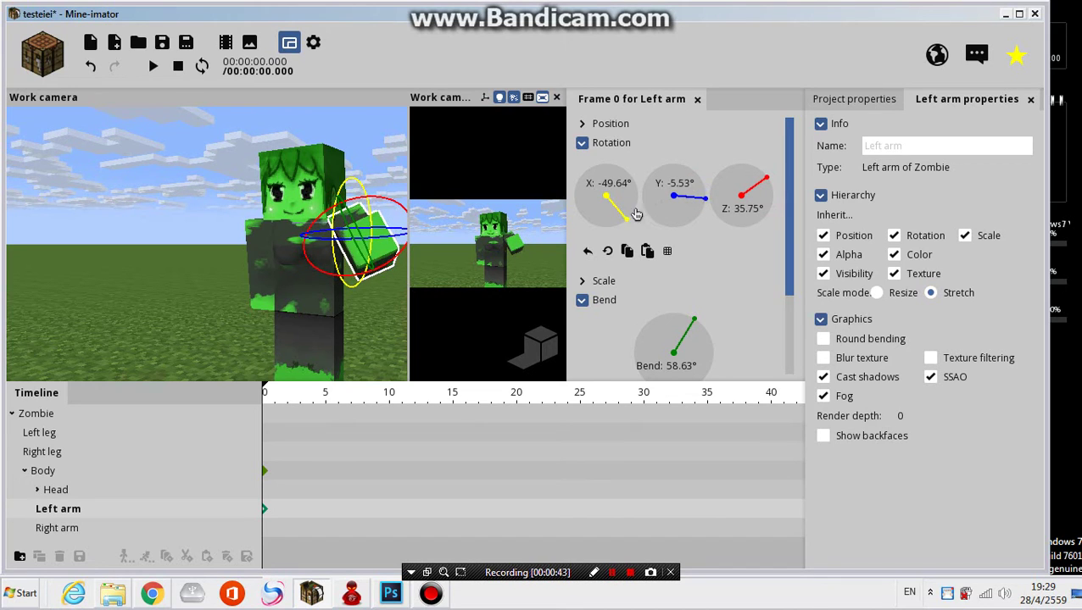
{"action": "mouse_move", "coordinate": [628, 218]}
{"action": "left_mouse_down"}
{"action": "mouse_move", "coordinate": [627, 200]}
{"action": "mouse_move", "coordinate": [627, 218]}
{"action": "left_mouse_up"}
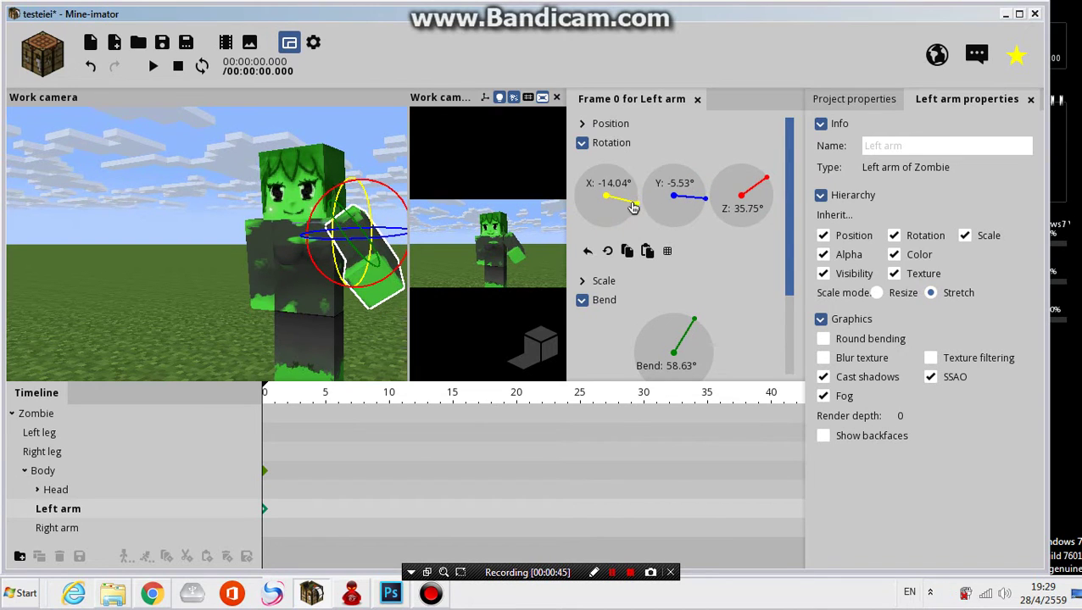
{"action": "left_click_drag", "start_coordinate": [377, 279], "coordinate": [319, 280]}
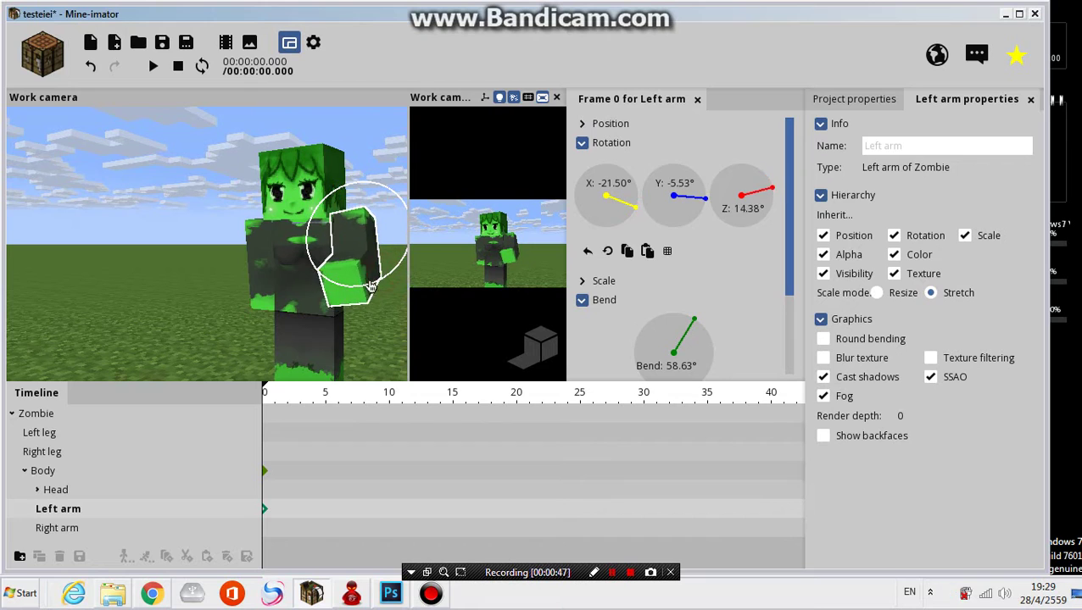
{"action": "left_click", "coordinate": [264, 288]}
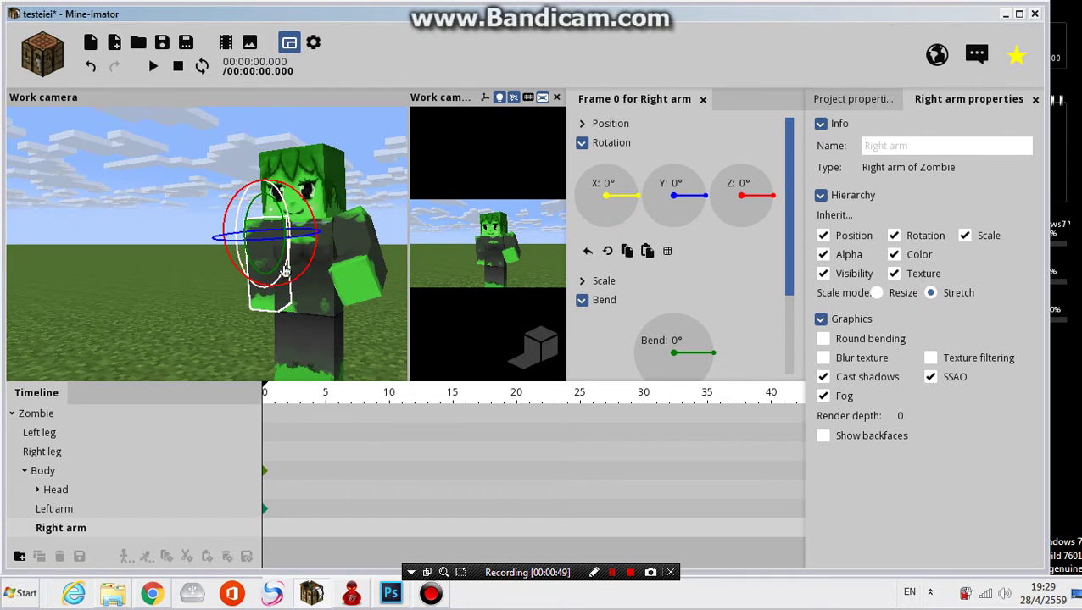
{"action": "left_click_drag", "start_coordinate": [287, 270], "coordinate": [261, 265]}
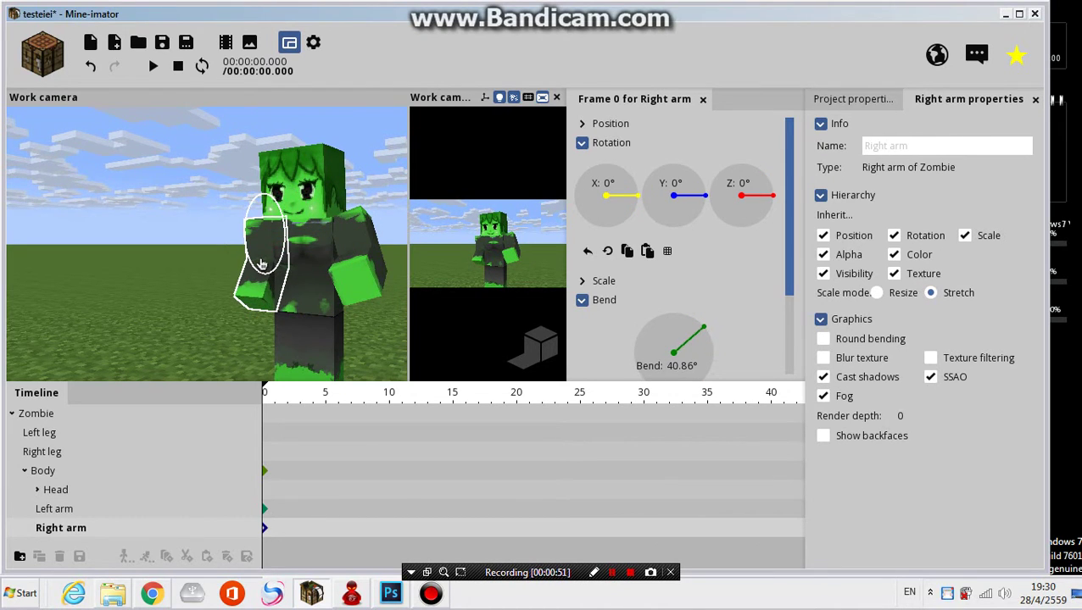
- Bend the left leg at the knee, twist it slightly, and check the right leg
{"action": "left_click", "coordinate": [320, 346]}
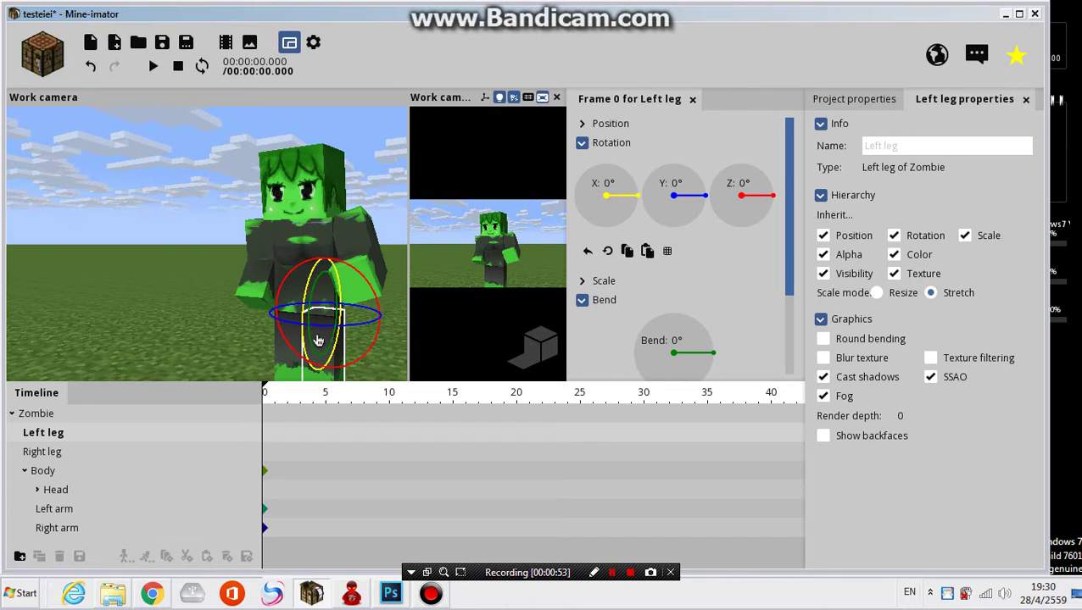
{"action": "mouse_move", "coordinate": [326, 348]}
{"action": "left_mouse_down"}
{"action": "mouse_move", "coordinate": [349, 339]}
{"action": "mouse_move", "coordinate": [368, 354]}
{"action": "mouse_move", "coordinate": [357, 333]}
{"action": "mouse_move", "coordinate": [314, 355]}
{"action": "mouse_move", "coordinate": [341, 350]}
{"action": "left_mouse_up"}
{"action": "mouse_move", "coordinate": [371, 314]}
{"action": "left_mouse_down"}
{"action": "mouse_move", "coordinate": [387, 316]}
{"action": "mouse_move", "coordinate": [337, 311]}
{"action": "left_mouse_up"}
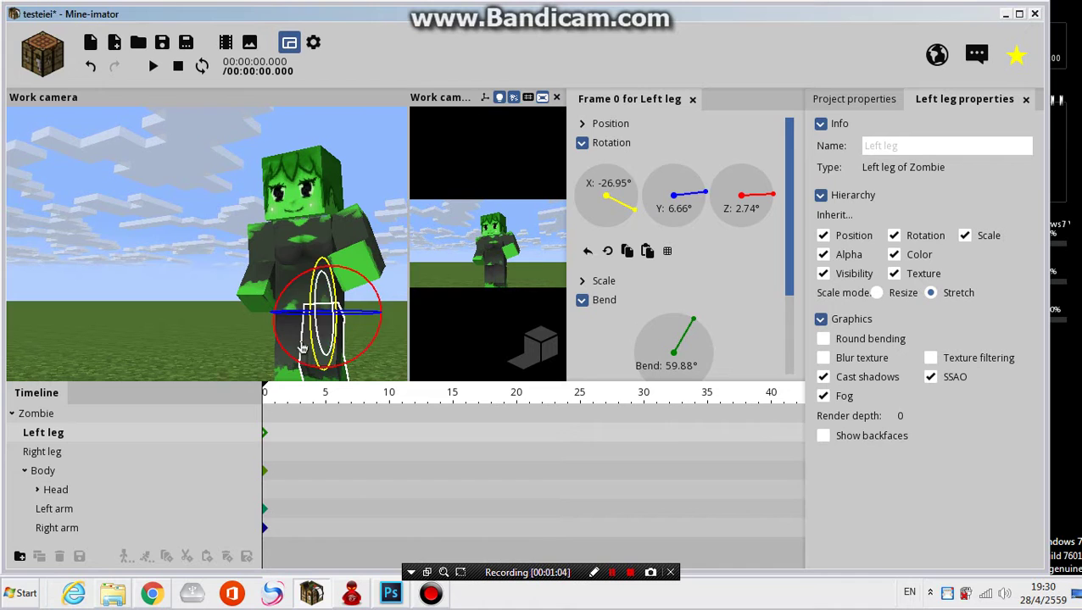
{"action": "left_click", "coordinate": [283, 367]}
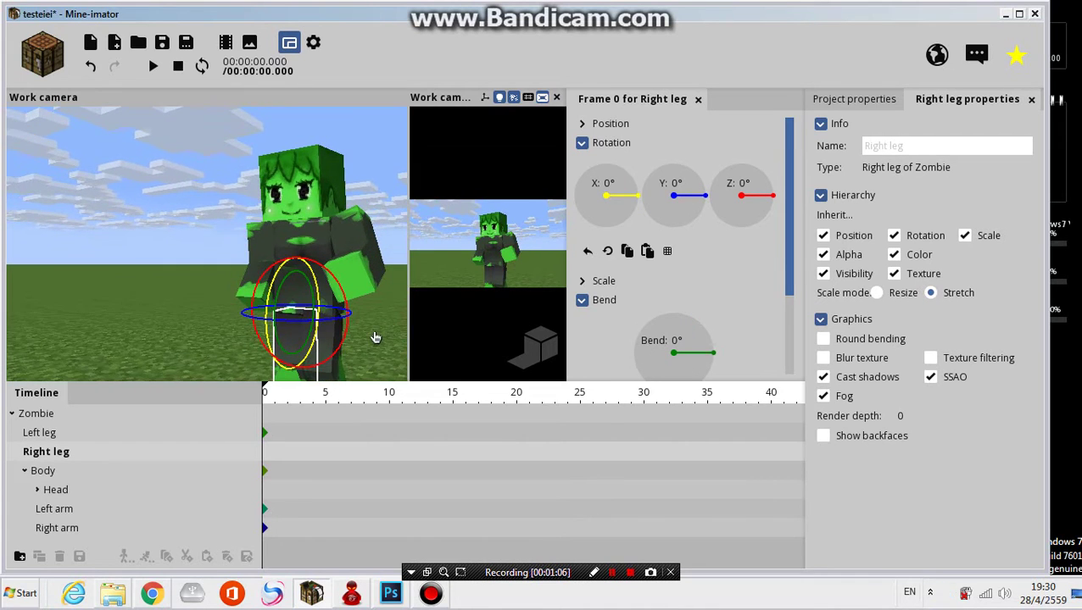
{"action": "mouse_move", "coordinate": [373, 329]}
{"action": "left_mouse_down"}
{"action": "mouse_move", "coordinate": [343, 362]}
{"action": "mouse_move", "coordinate": [320, 342]}
{"action": "mouse_move", "coordinate": [317, 318]}
{"action": "mouse_move", "coordinate": [343, 346]}
{"action": "left_mouse_up"}
- Refine the left leg to a 15.38° knee bend turned outward, then deselect
{"action": "left_click", "coordinate": [331, 366]}
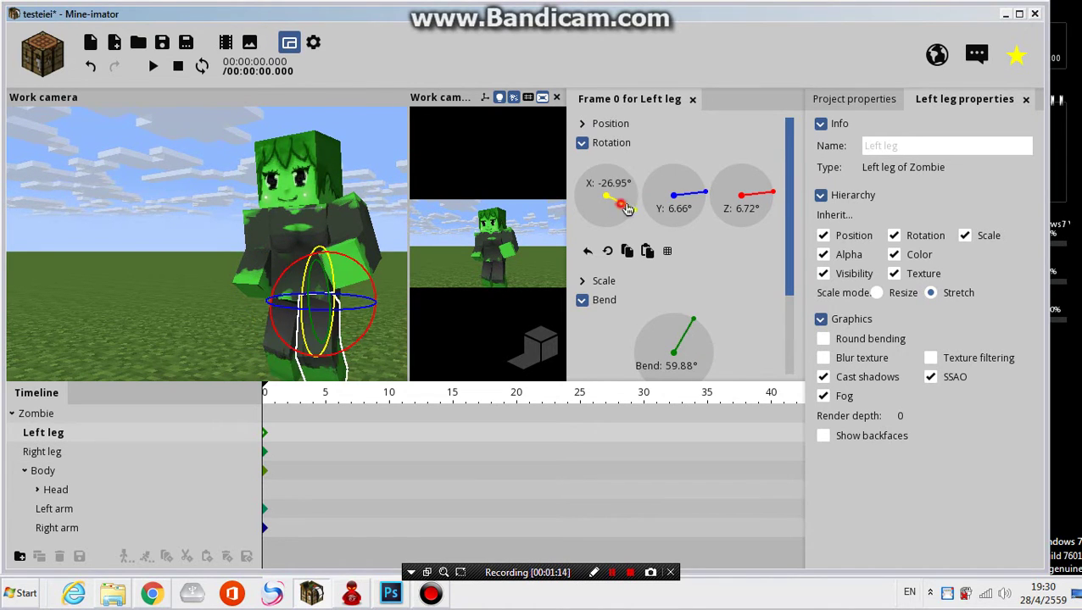
{"action": "left_click_drag", "start_coordinate": [627, 210], "coordinate": [631, 207]}
{"action": "left_click_drag", "start_coordinate": [707, 337], "coordinate": [675, 329]}
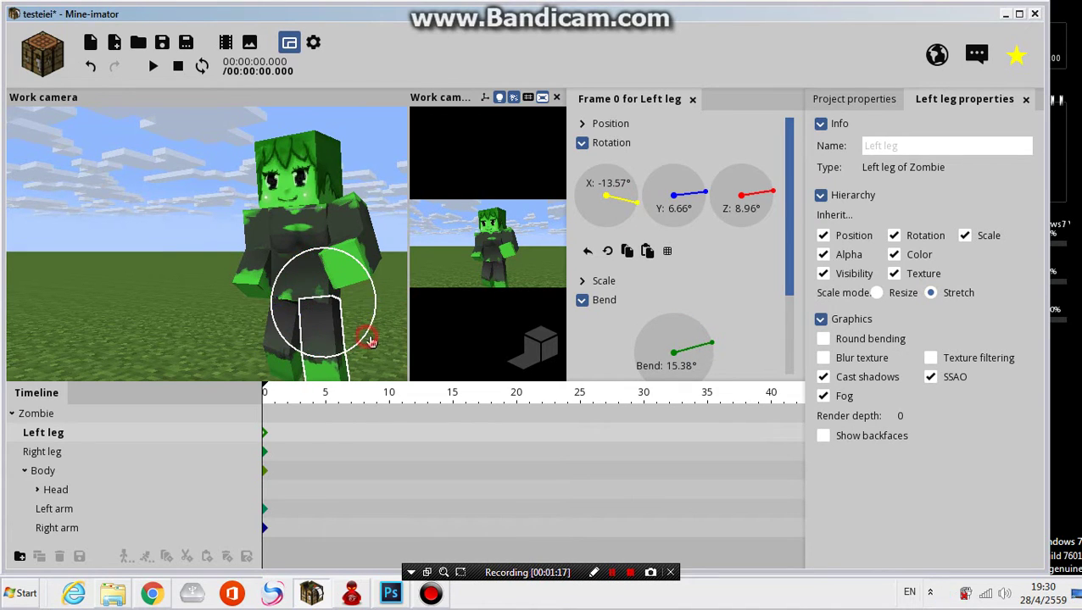
{"action": "left_click_drag", "start_coordinate": [370, 336], "coordinate": [374, 344]}
{"action": "left_click", "coordinate": [390, 206]}
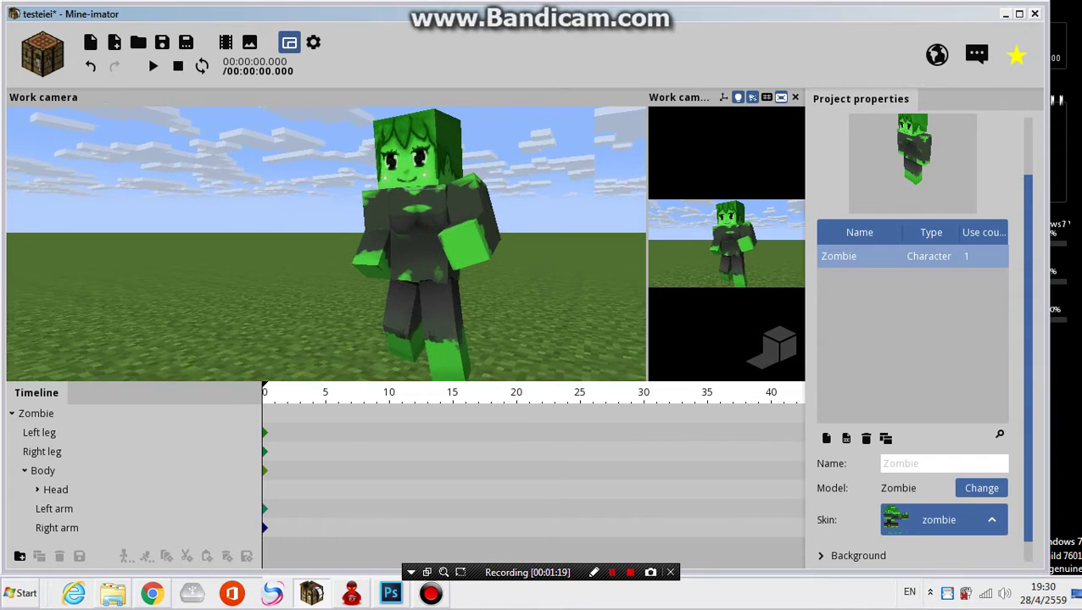
- Enable high-quality rendering and export the scene as 'zombie test eiei' PNG in Documents
{"action": "mouse_move", "coordinate": [551, 284]}
{"action": "left_mouse_down"}
{"action": "mouse_move", "coordinate": [564, 292]}
{"action": "mouse_move", "coordinate": [559, 301]}
{"action": "mouse_move", "coordinate": [635, 338]}
{"action": "left_mouse_up"}
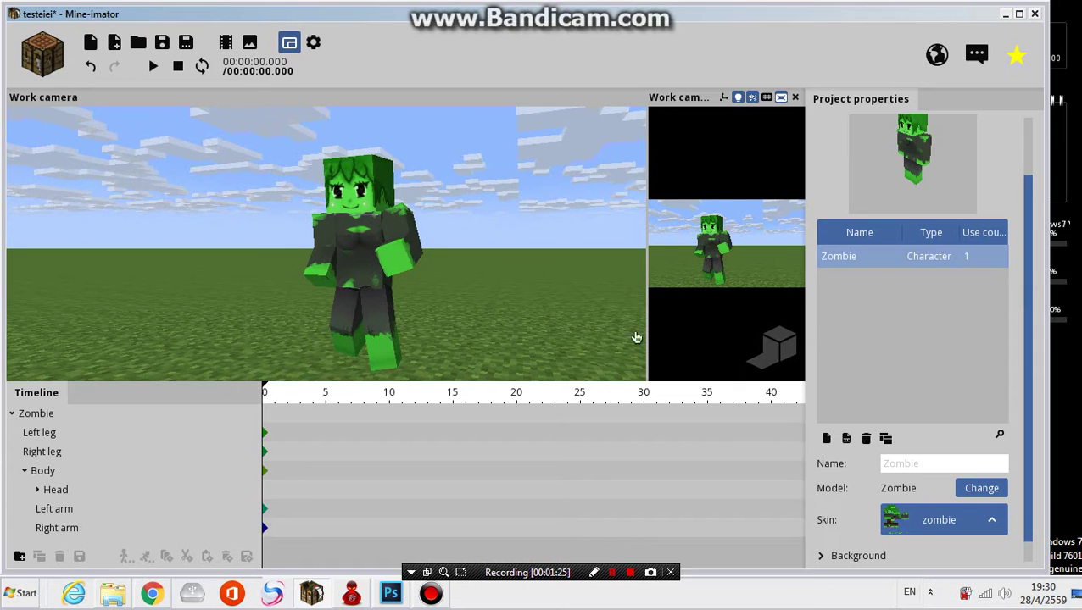
{"action": "left_click", "coordinate": [778, 358]}
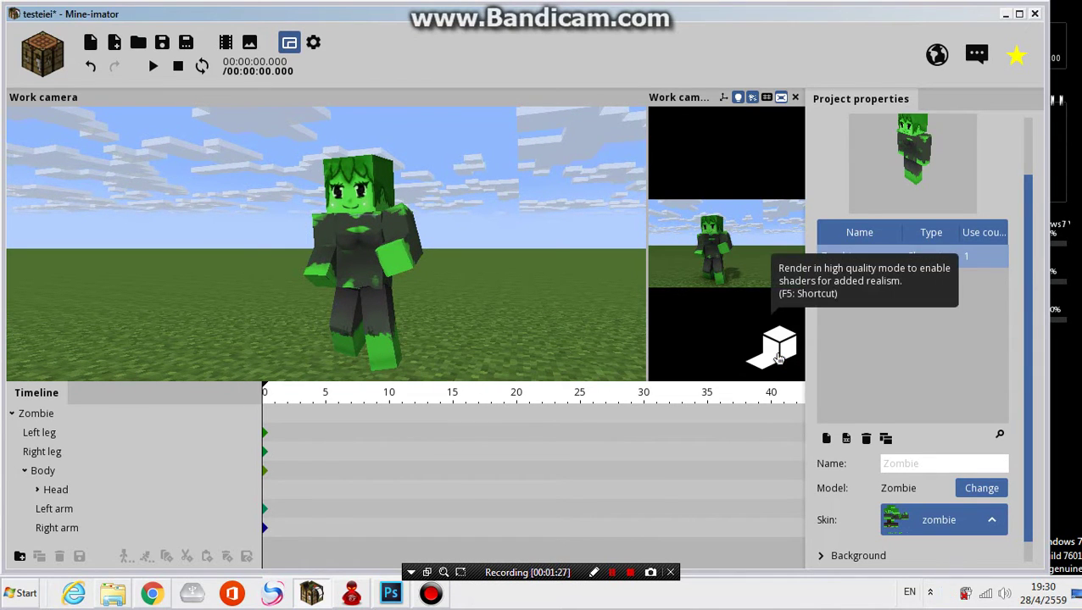
{"action": "left_click", "coordinate": [252, 44]}
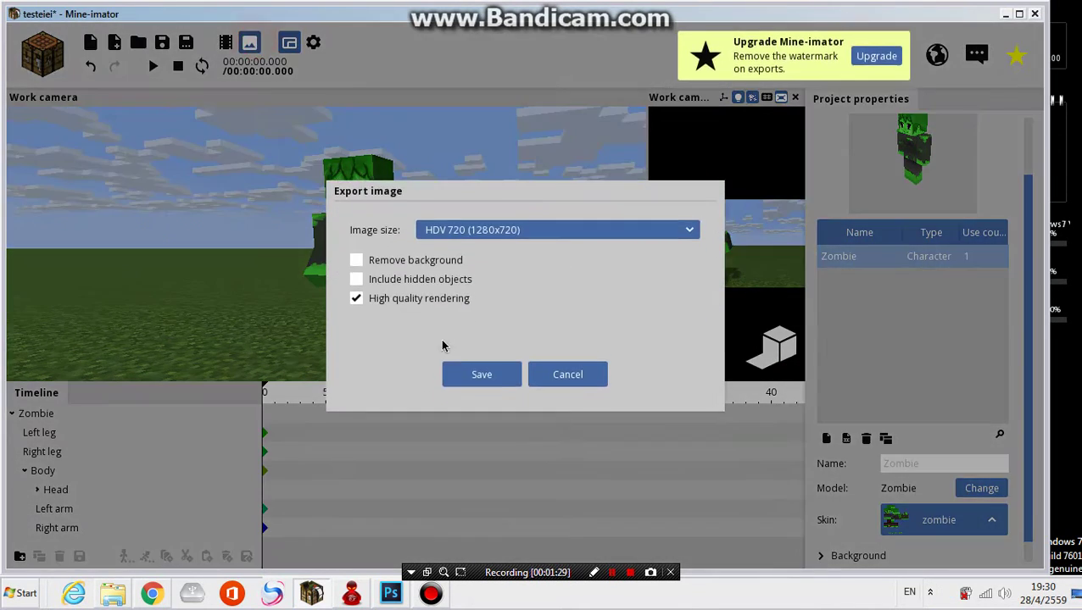
{"action": "left_click", "coordinate": [496, 374]}
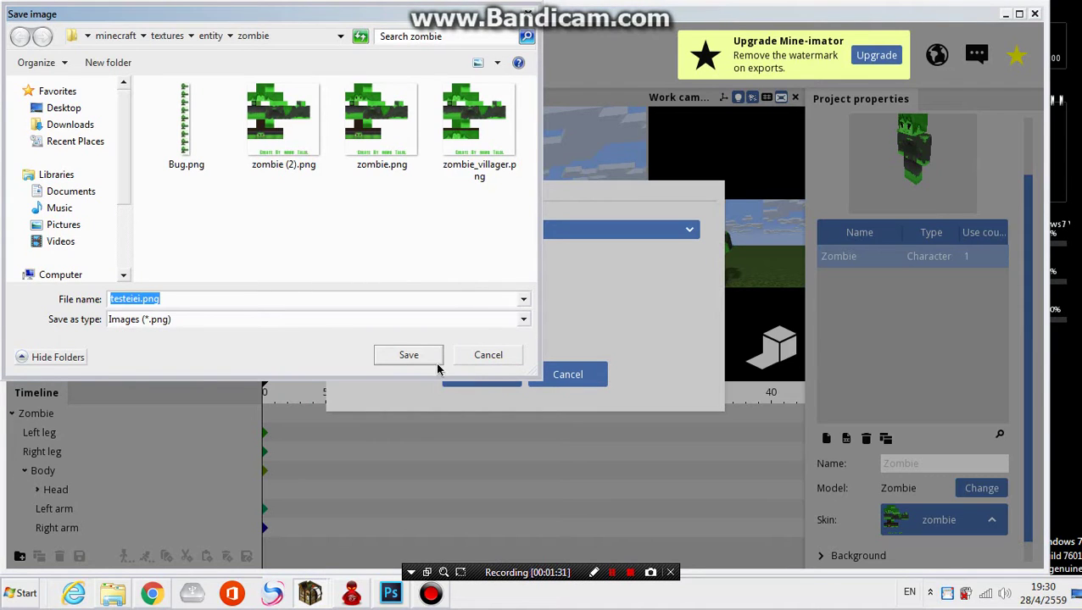
{"action": "left_click", "coordinate": [70, 190]}
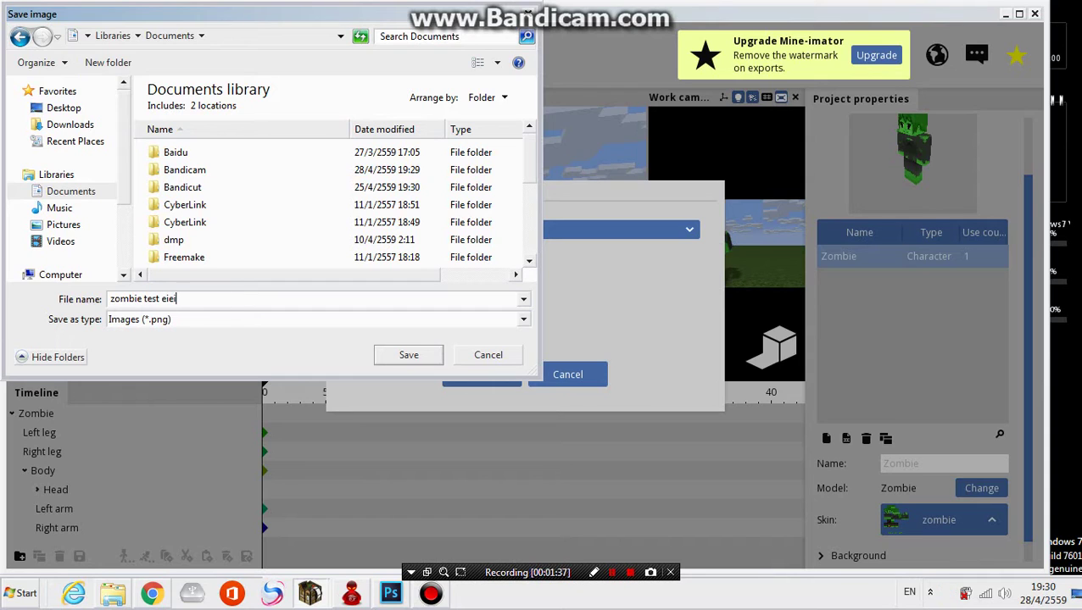
{"action": "left_click", "coordinate": [408, 356]}
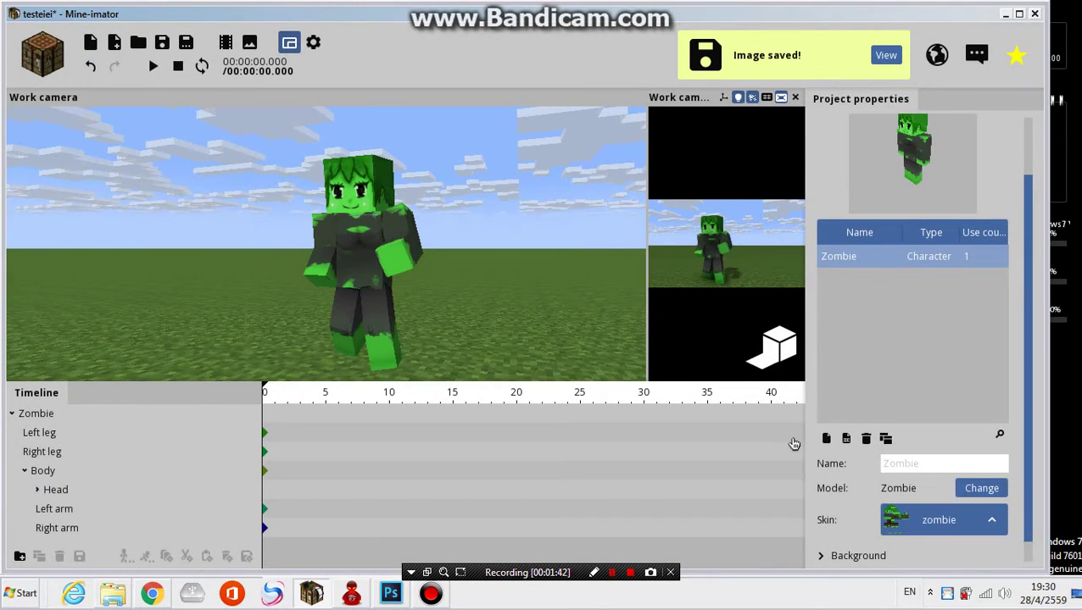
- Quit Mine-imator and open Documents/zombie test eiei.png in Photoshop
{"action": "left_click", "coordinate": [1033, 14]}
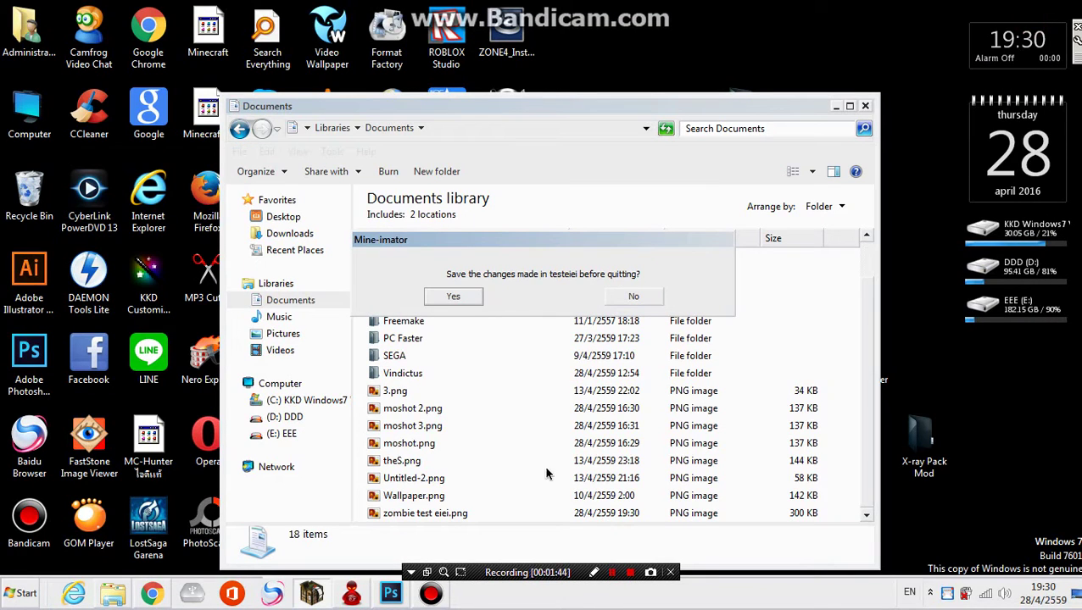
{"action": "left_click", "coordinate": [636, 296]}
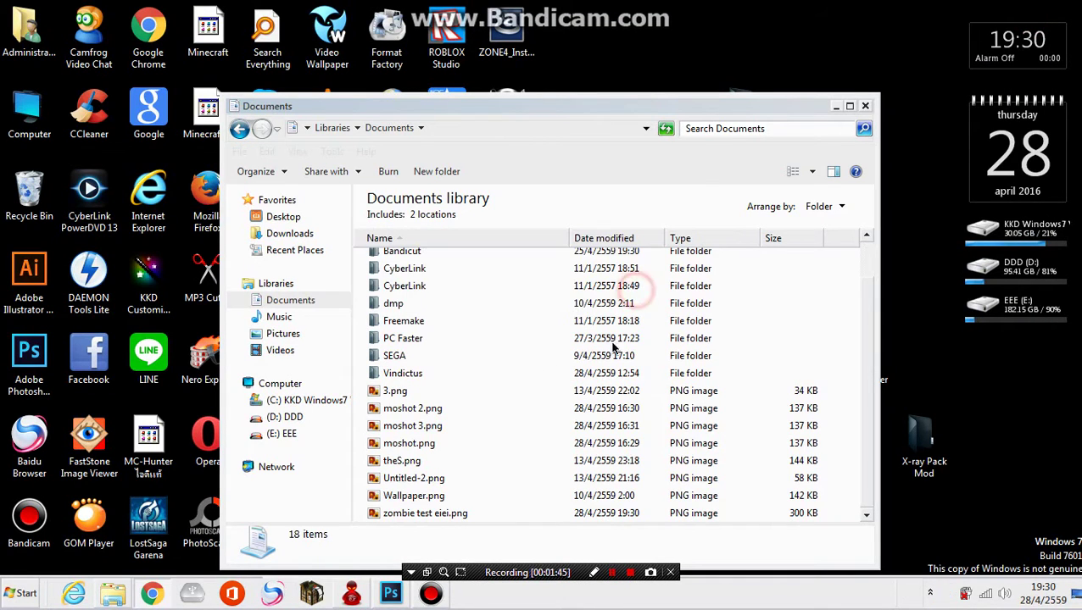
{"action": "left_click", "coordinate": [391, 593]}
{"action": "left_click", "coordinate": [44, 10]}
{"action": "left_click", "coordinate": [61, 44]}
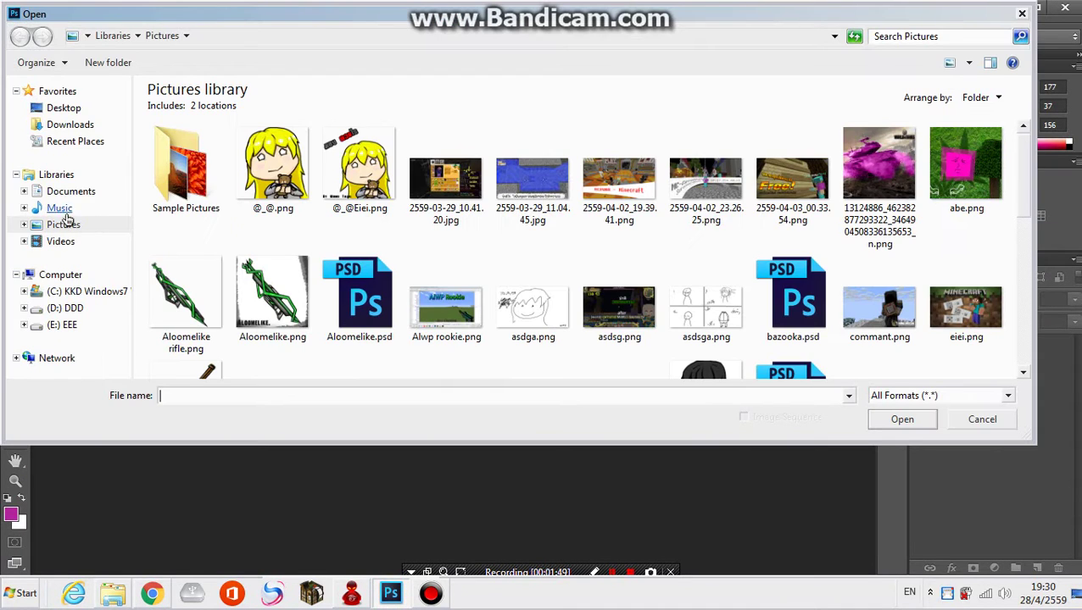
{"action": "left_click", "coordinate": [68, 192]}
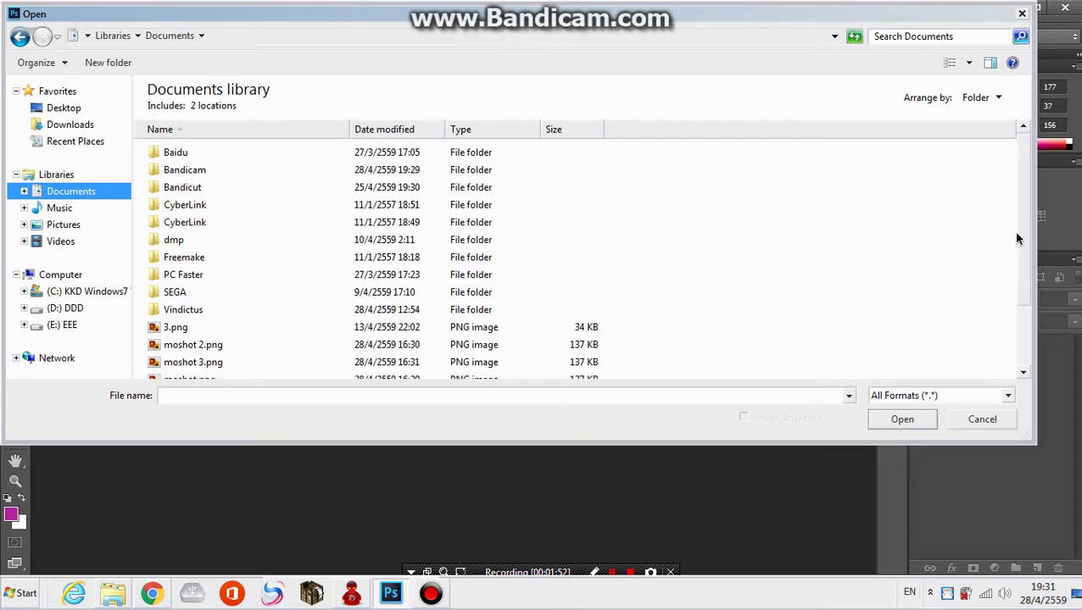
{"action": "left_click", "coordinate": [1018, 238]}
{"action": "double_click", "coordinate": [300, 367]}
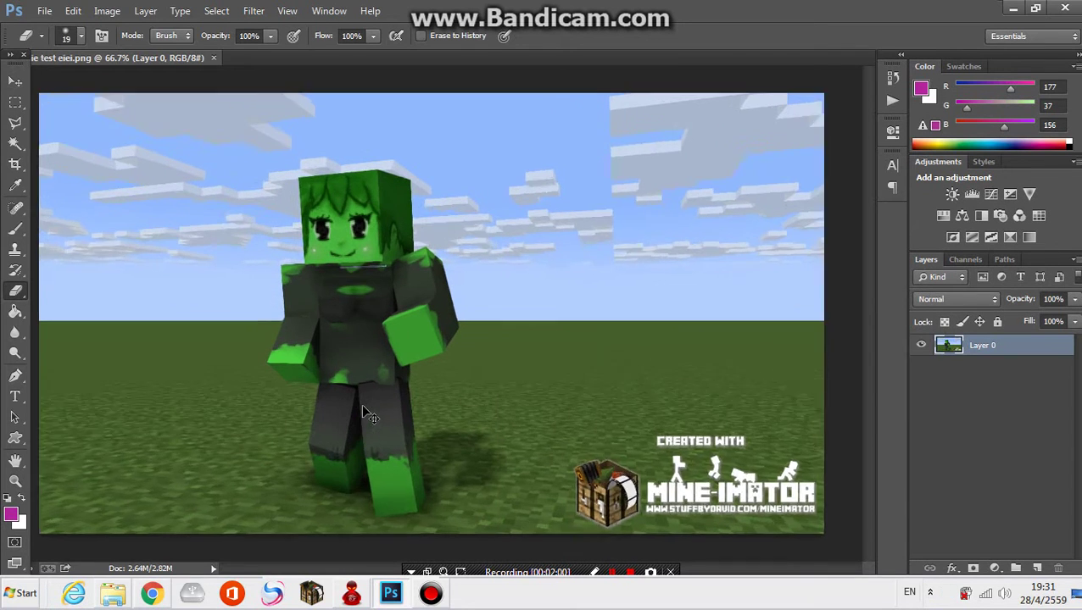
- Zoom in and start a Polygonal Lasso outline with points beside the zombie's head
{"action": "key", "text": "ctrl+plus"}
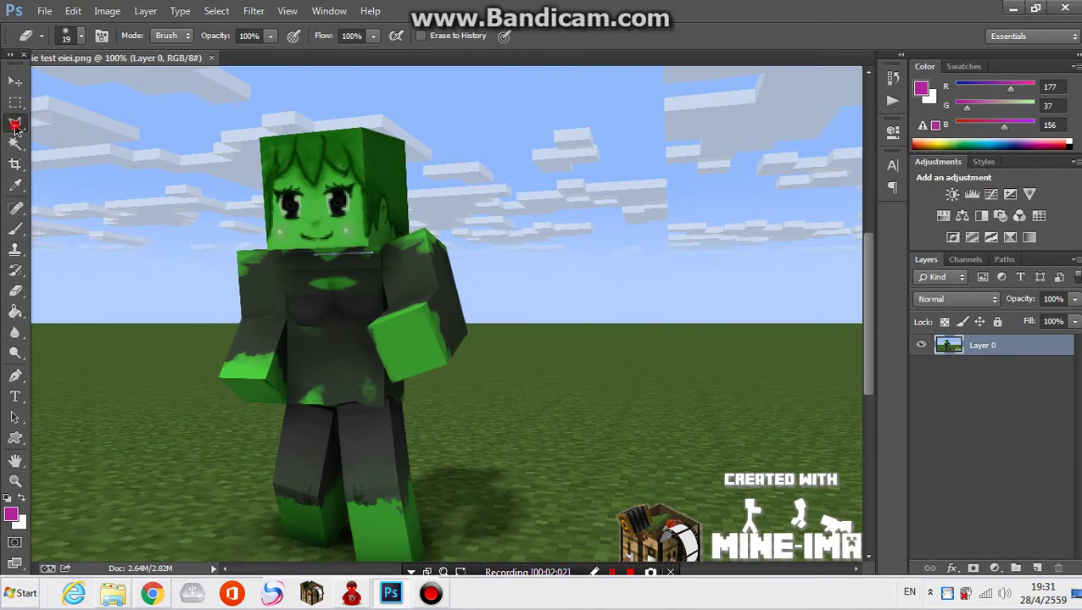
{"action": "left_click", "coordinate": [15, 125]}
{"action": "key", "text": "ctrl+plus"}
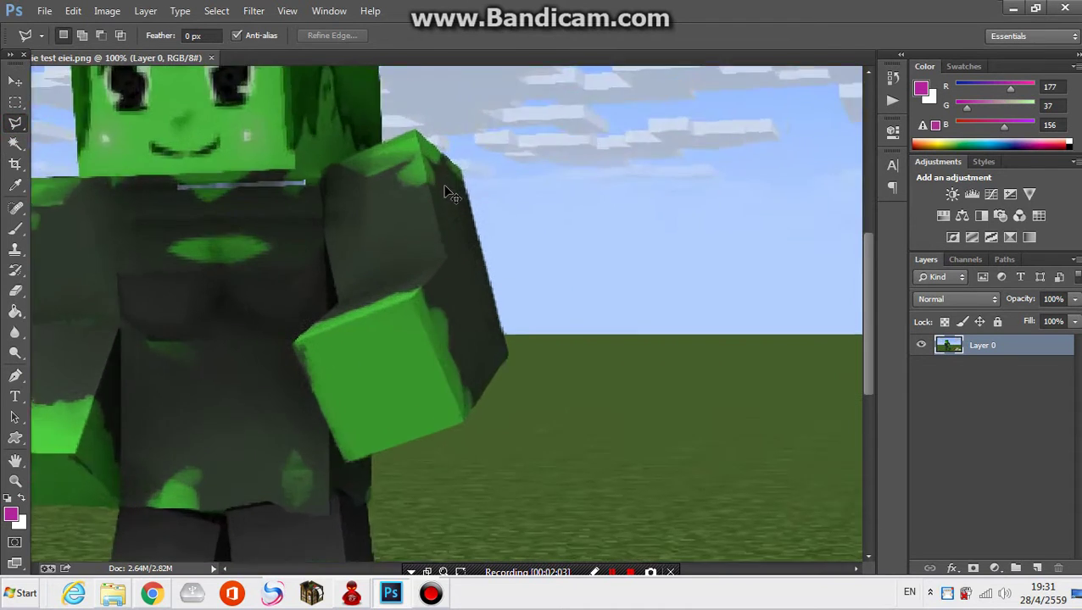
{"action": "key", "text": "ctrl+plus"}
{"action": "key", "text": "ctrl+plus"}
{"action": "key", "text": "ctrl+plus"}
{"action": "left_click_drag", "start_coordinate": [866, 303], "coordinate": [861, 217]}
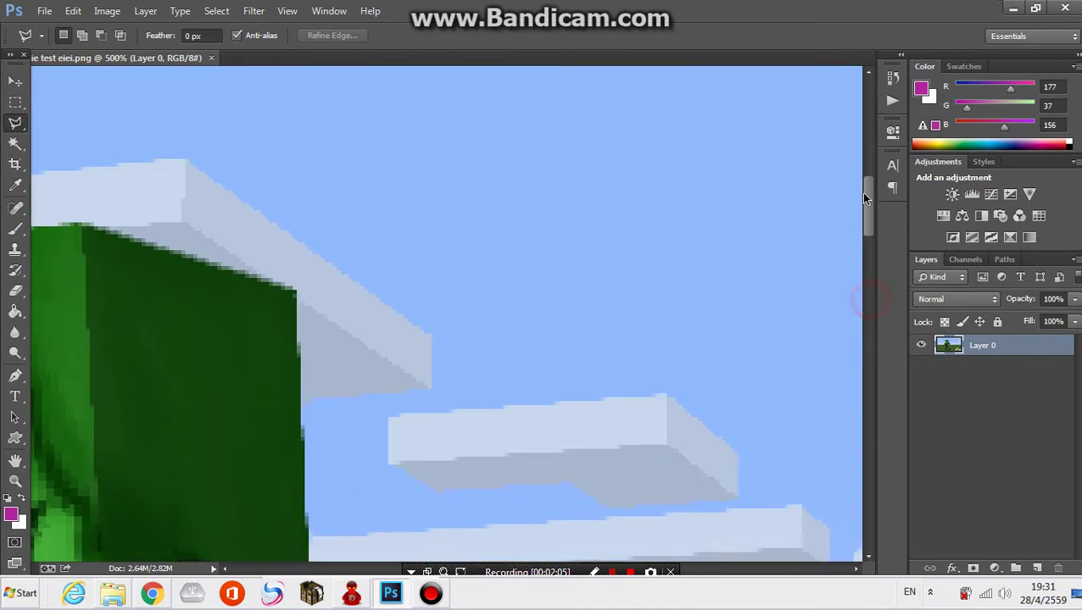
{"action": "left_click", "coordinate": [293, 119]}
{"action": "scroll", "coordinate": [370, 476], "scroll_direction": "down", "scroll_amount": 3}
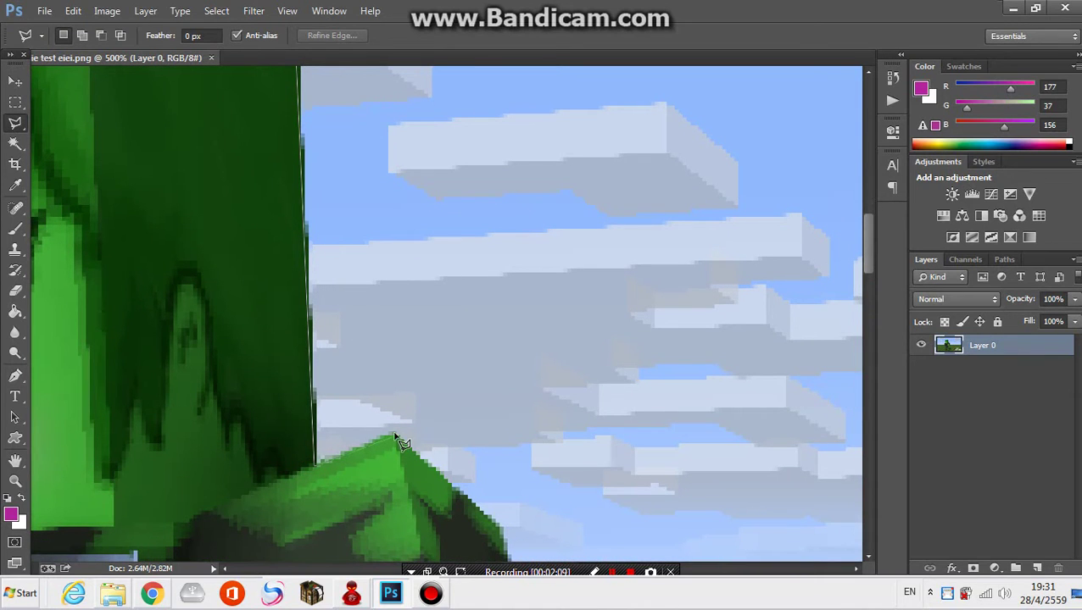
{"action": "left_click", "coordinate": [501, 535]}
{"action": "scroll", "coordinate": [502, 536], "scroll_direction": "down", "scroll_amount": 3}
{"action": "scroll", "coordinate": [551, 509], "scroll_direction": "down", "scroll_amount": 6}
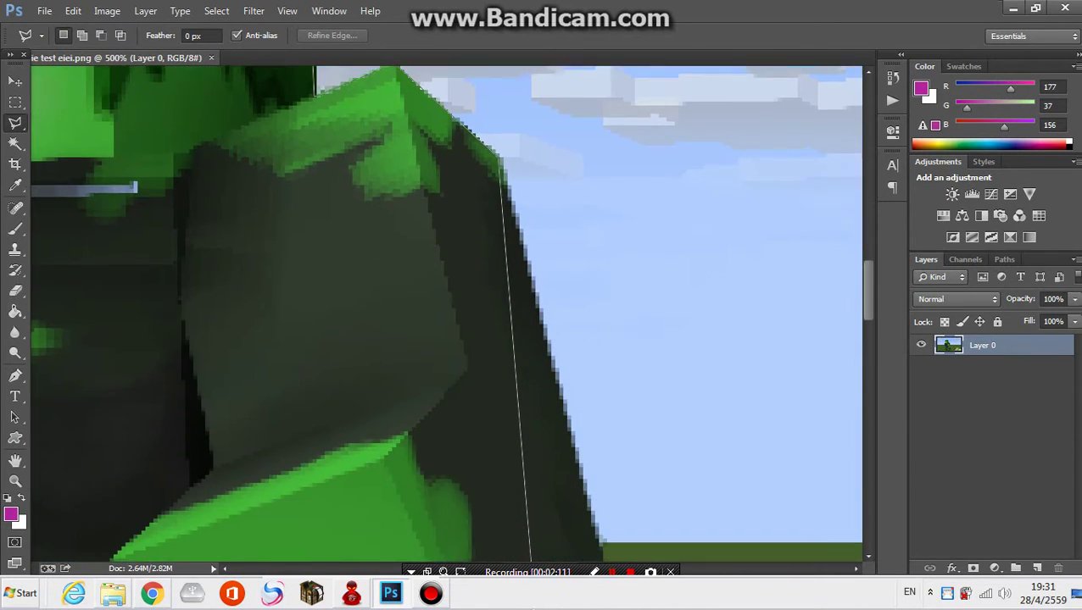
{"action": "scroll", "coordinate": [653, 459], "scroll_direction": "down", "scroll_amount": 6}
- Continue the outline around the arm's corners and down to the front leg's bottom
{"action": "left_click", "coordinate": [607, 349]}
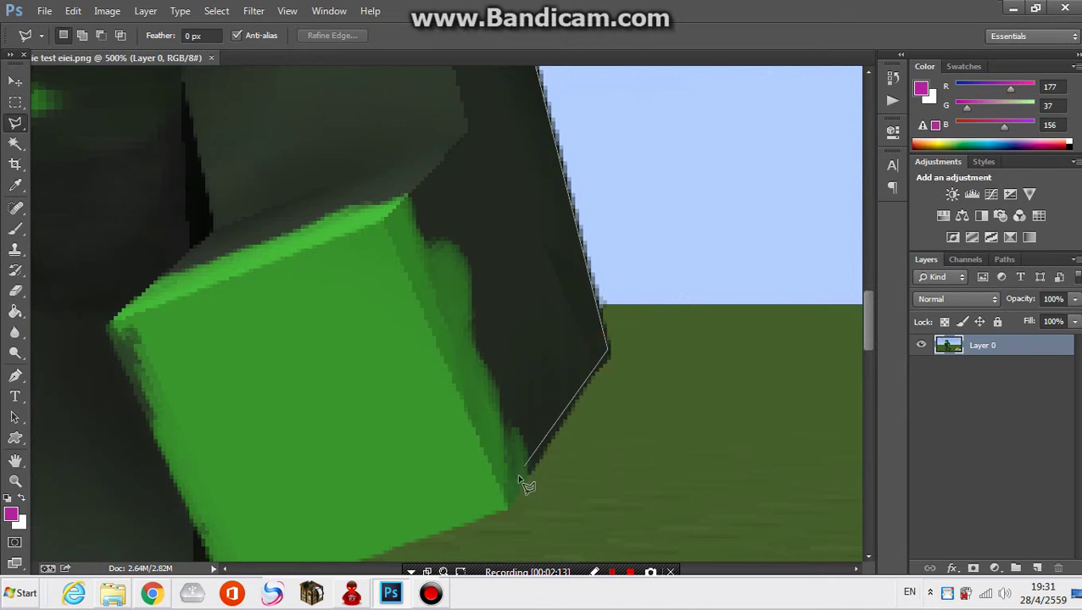
{"action": "left_click", "coordinate": [509, 507]}
{"action": "scroll", "coordinate": [509, 507], "scroll_direction": "down", "scroll_amount": 2}
{"action": "scroll", "coordinate": [254, 423], "scroll_direction": "down", "scroll_amount": 4}
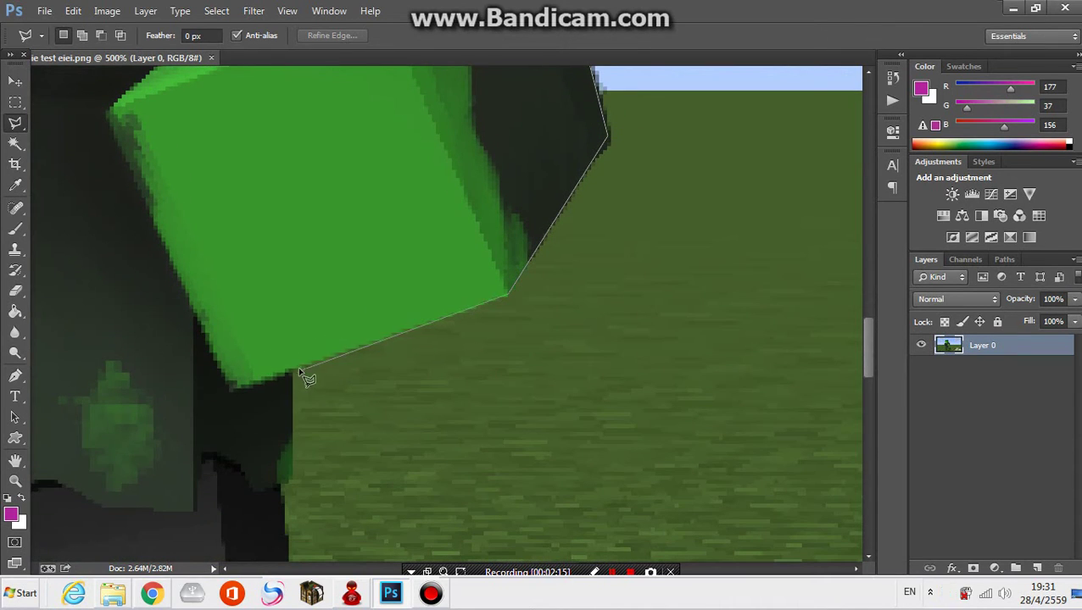
{"action": "left_click", "coordinate": [289, 372]}
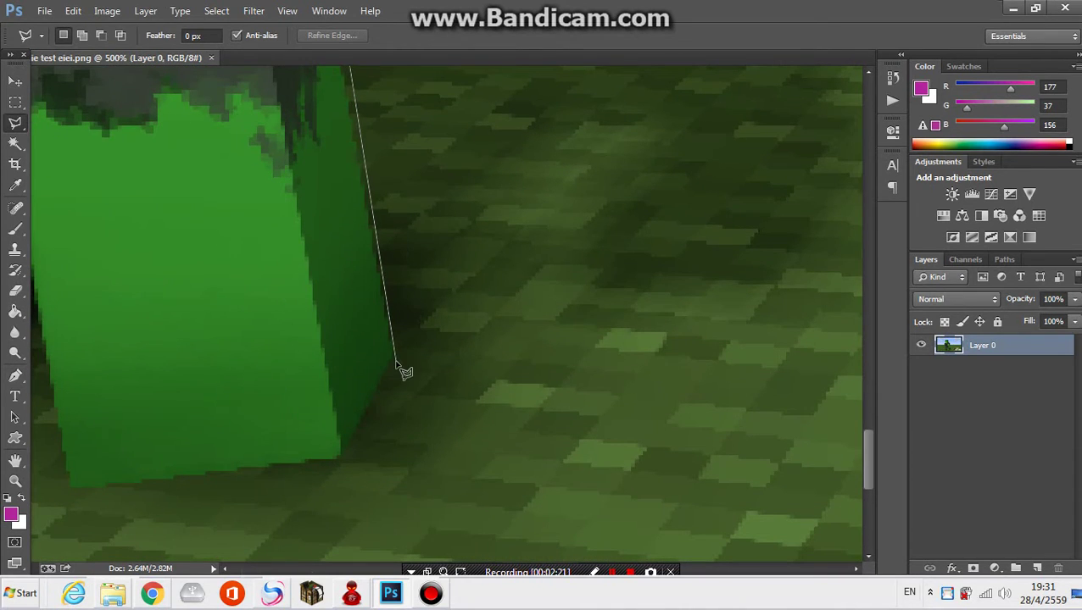
{"action": "left_click", "coordinate": [391, 361]}
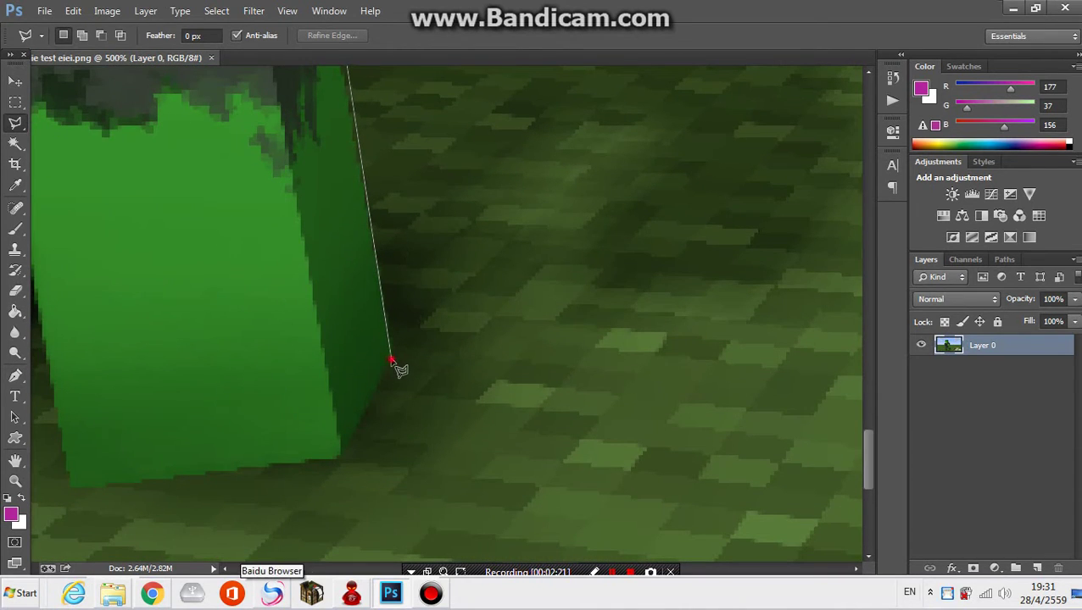
{"action": "left_click", "coordinate": [75, 485]}
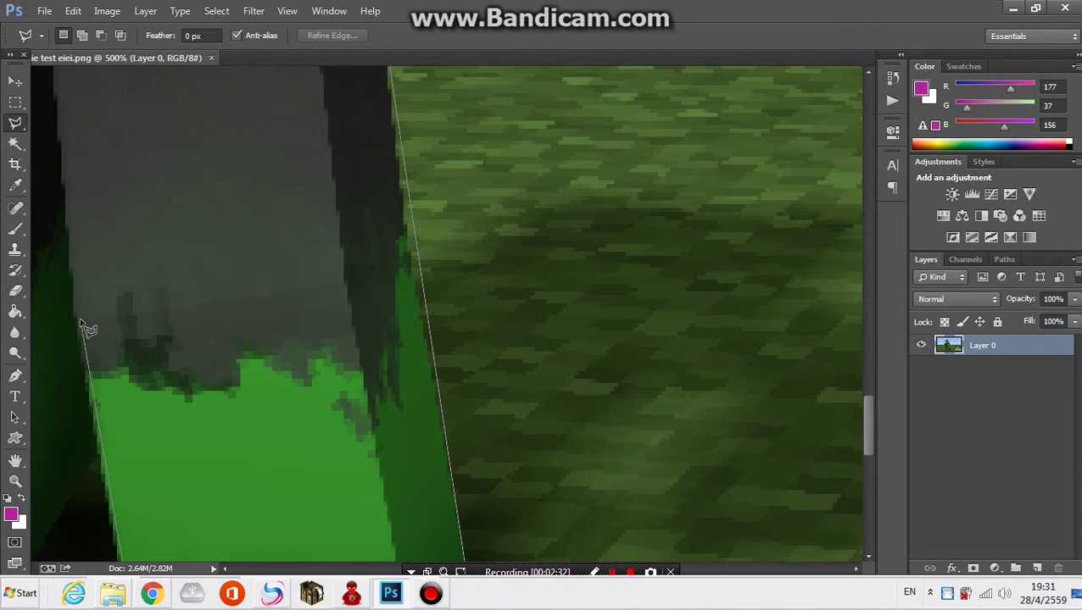
{"action": "scroll", "coordinate": [100, 286], "scroll_direction": "up", "scroll_amount": 3}
{"action": "scroll", "coordinate": [94, 293], "scroll_direction": "up", "scroll_amount": 3}
{"action": "scroll", "coordinate": [85, 299], "scroll_direction": "up", "scroll_amount": 3}
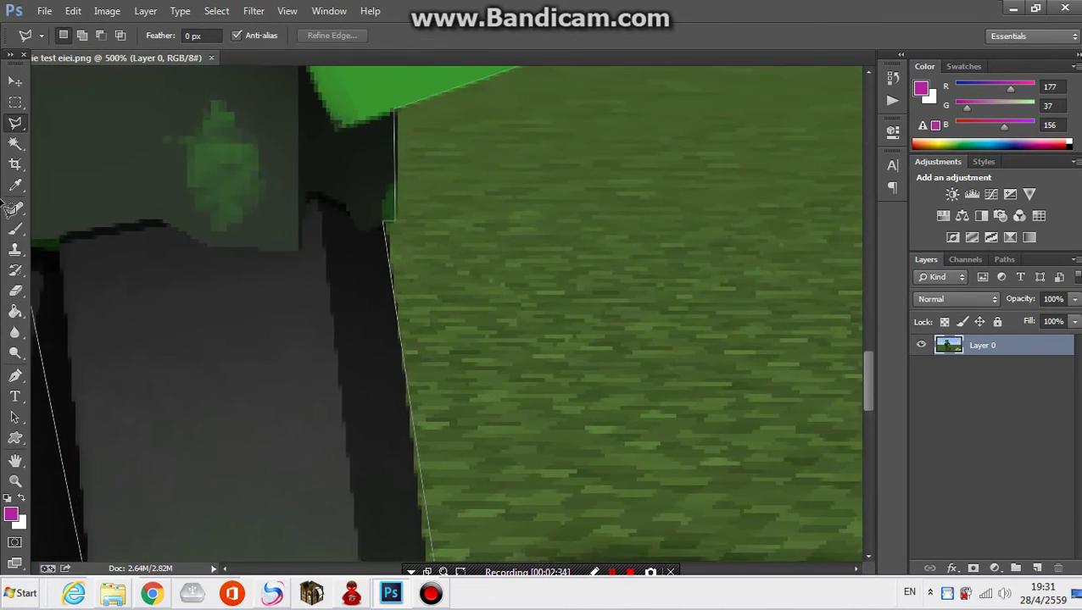
{"action": "scroll", "coordinate": [91, 305], "scroll_direction": "down", "scroll_amount": 2}
{"action": "scroll", "coordinate": [144, 424], "scroll_direction": "down", "scroll_amount": 5}
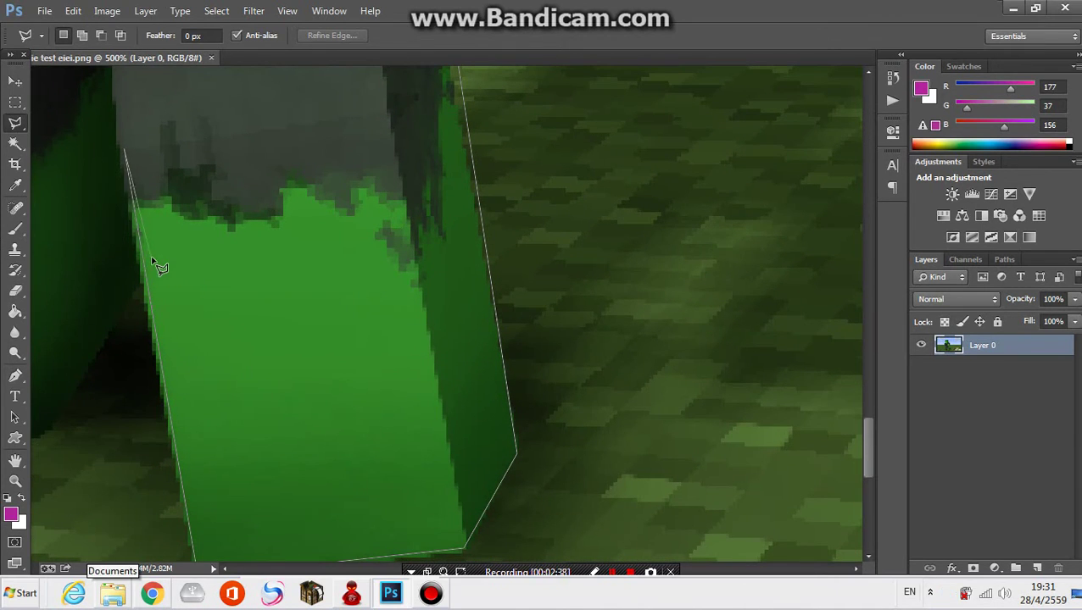
- Close the first outline and add the back leg and left side to the selection
{"action": "left_click", "coordinate": [153, 259]}
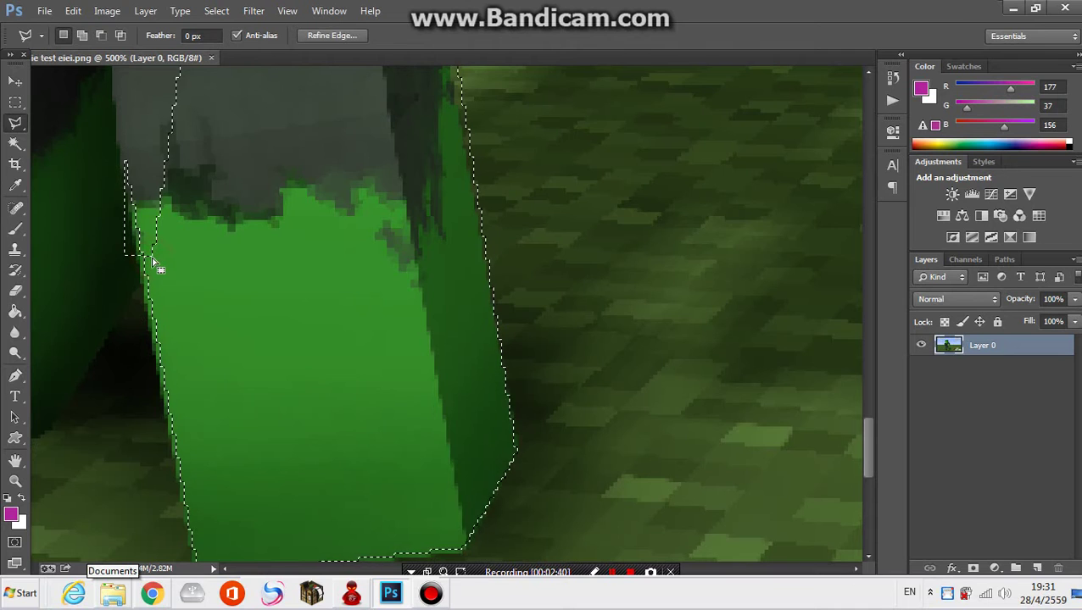
{"action": "key", "text": "ctrl+minus"}
{"action": "key", "text": "ctrl+minus"}
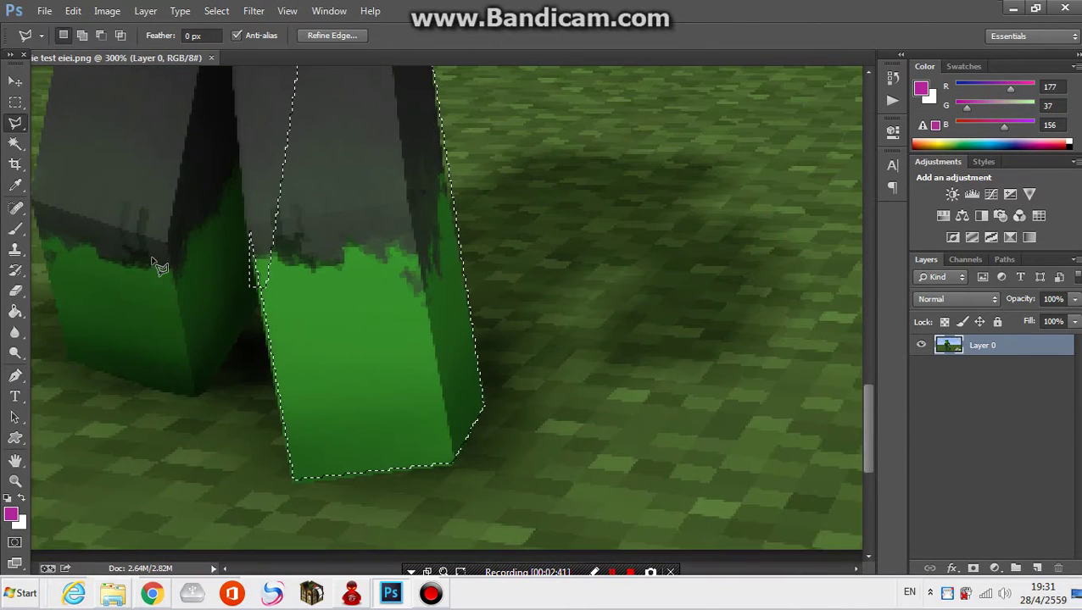
{"action": "left_click", "coordinate": [259, 295], "text": "shift"}
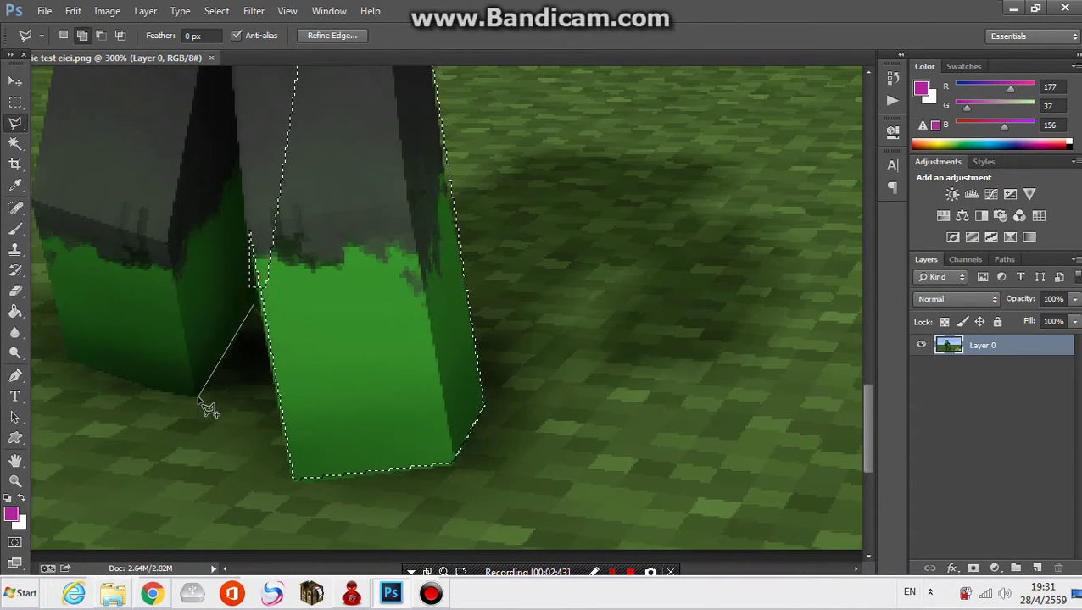
{"action": "left_click", "coordinate": [198, 392]}
{"action": "left_click", "coordinate": [72, 367]}
{"action": "scroll", "coordinate": [72, 365], "scroll_direction": "up", "scroll_amount": 3}
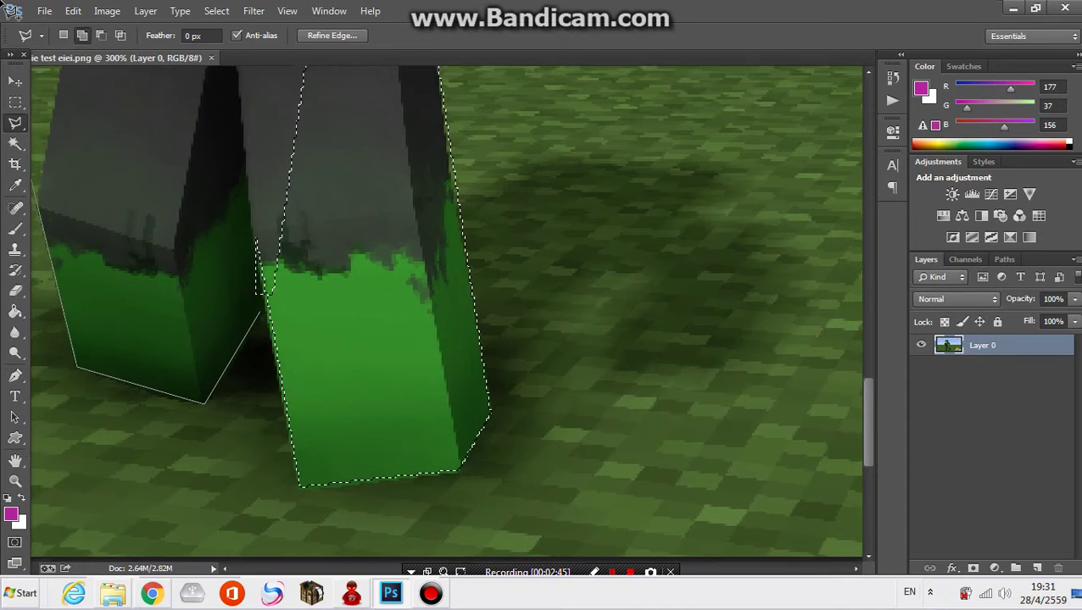
{"action": "scroll", "coordinate": [51, 356], "scroll_direction": "up", "scroll_amount": 3}
{"action": "left_click", "coordinate": [45, 381]}
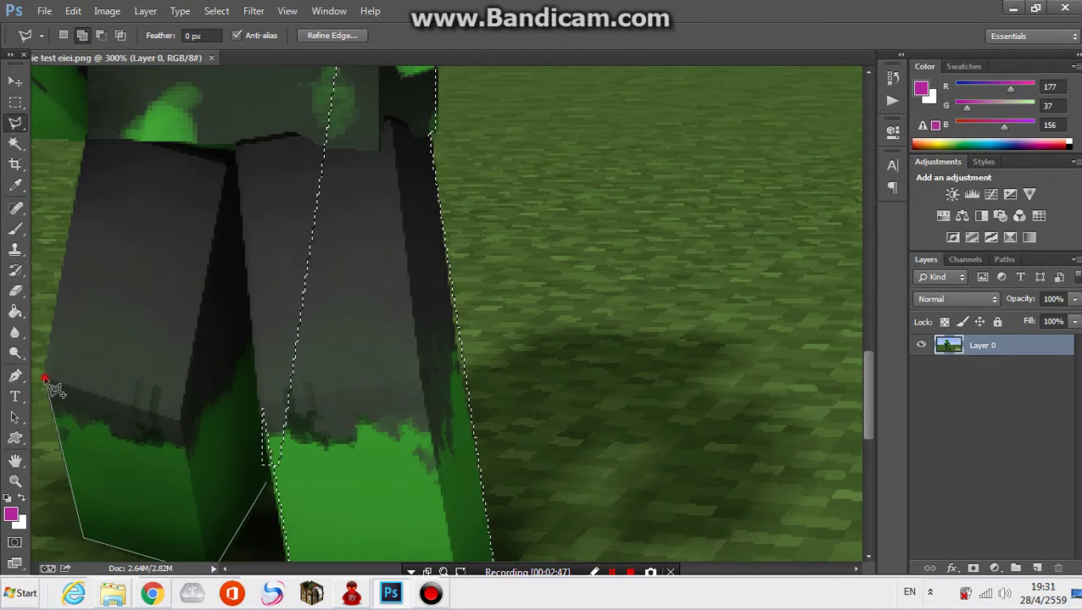
{"action": "left_click", "coordinate": [88, 140]}
{"action": "scroll", "coordinate": [70, 146], "scroll_direction": "up", "scroll_amount": 3}
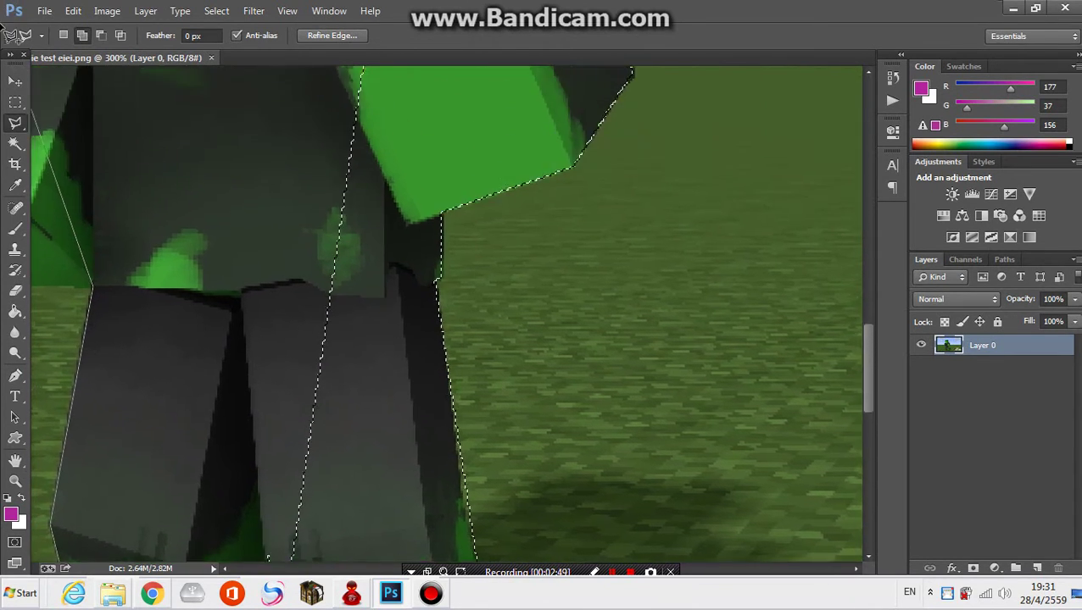
{"action": "scroll", "coordinate": [71, 146], "scroll_direction": "up", "scroll_amount": 3}
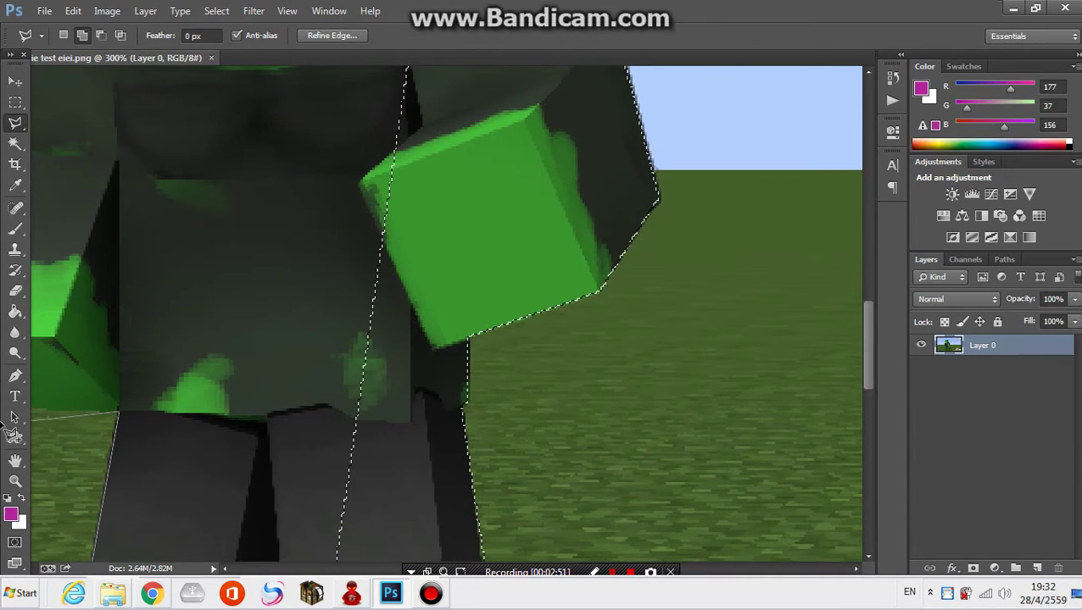
{"action": "scroll", "coordinate": [447, 314], "scroll_direction": "down", "scroll_amount": 2}
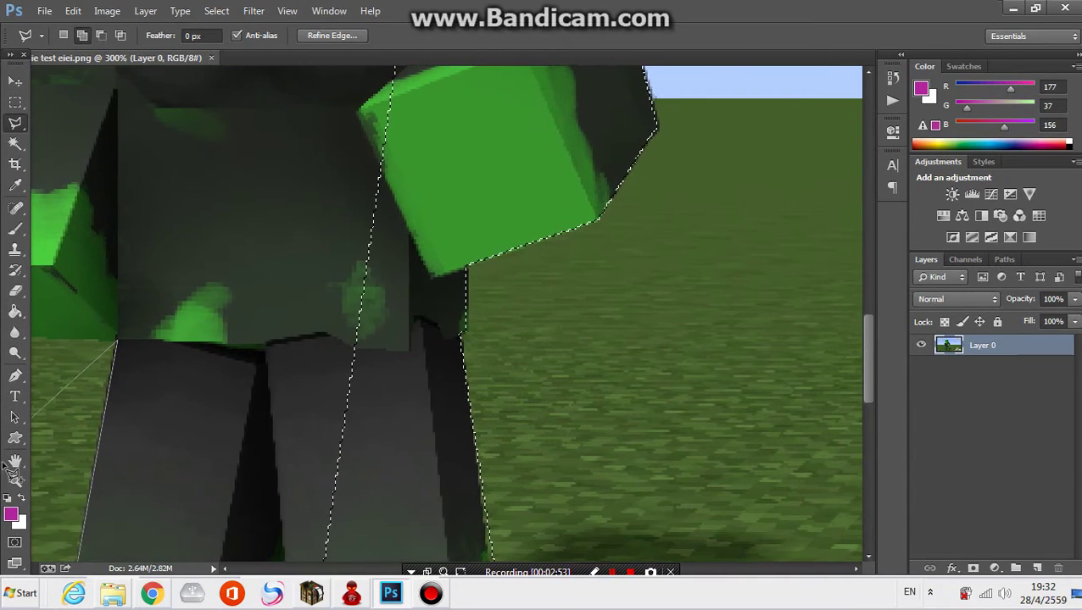
{"action": "left_click", "coordinate": [39, 342]}
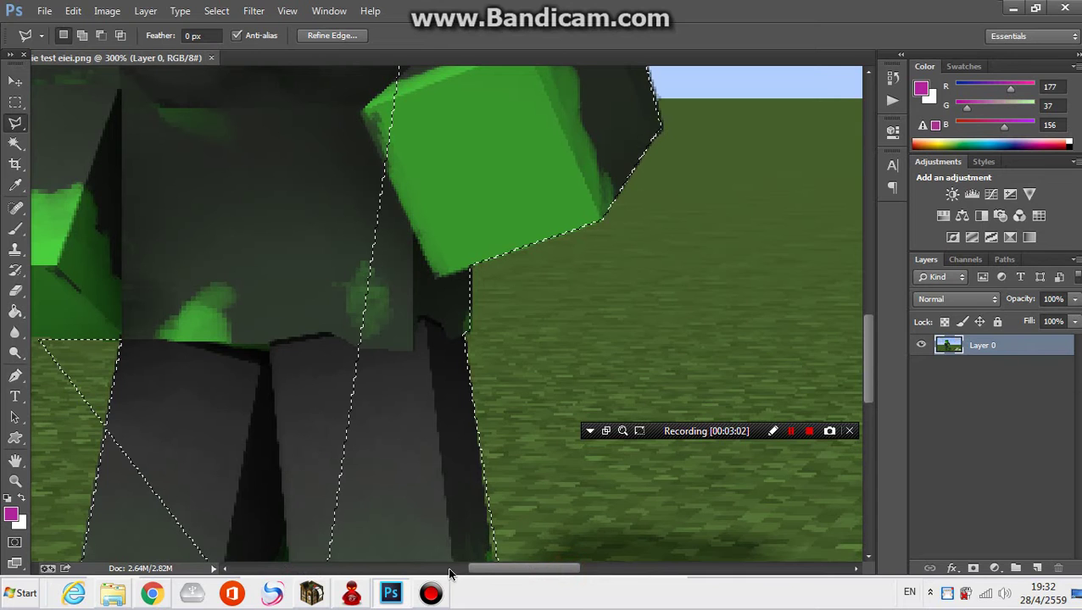
- Add an outline up the arm to the head's top-right corner, closing it
{"action": "left_click_drag", "start_coordinate": [495, 568], "coordinate": [441, 569]}
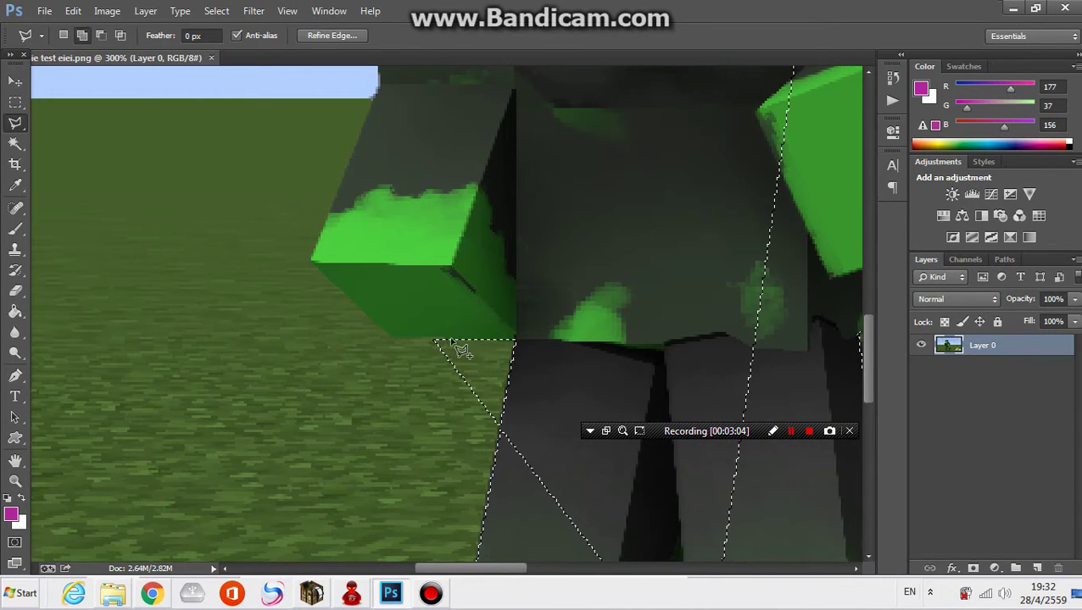
{"action": "left_click", "coordinate": [439, 341], "text": "shift"}
{"action": "left_click", "coordinate": [393, 339]}
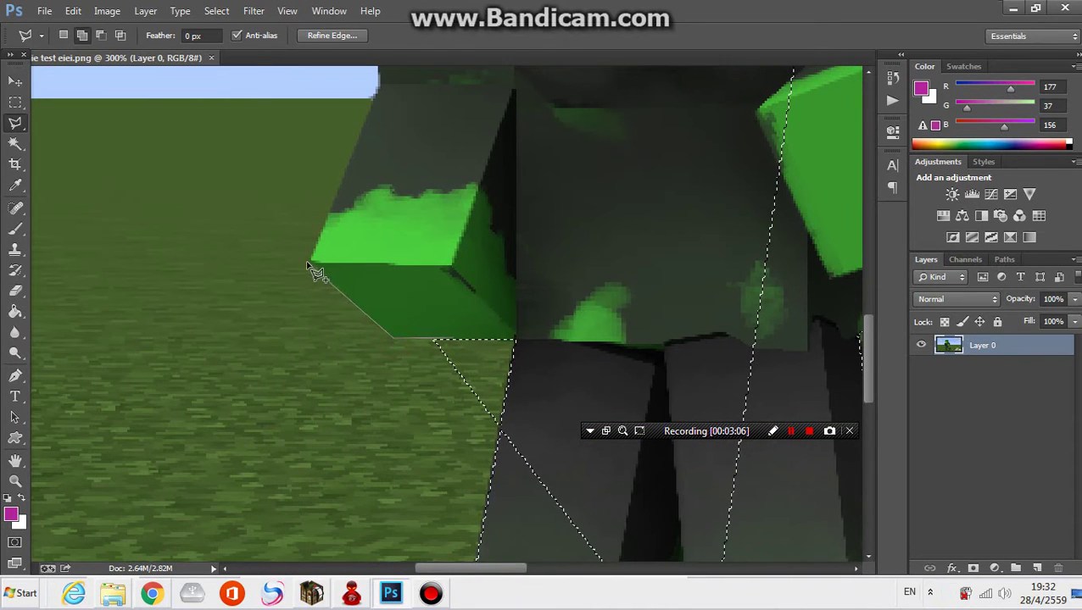
{"action": "left_click", "coordinate": [312, 263]}
{"action": "scroll", "coordinate": [313, 270], "scroll_direction": "up", "scroll_amount": 2}
{"action": "scroll", "coordinate": [356, 254], "scroll_direction": "up", "scroll_amount": 3}
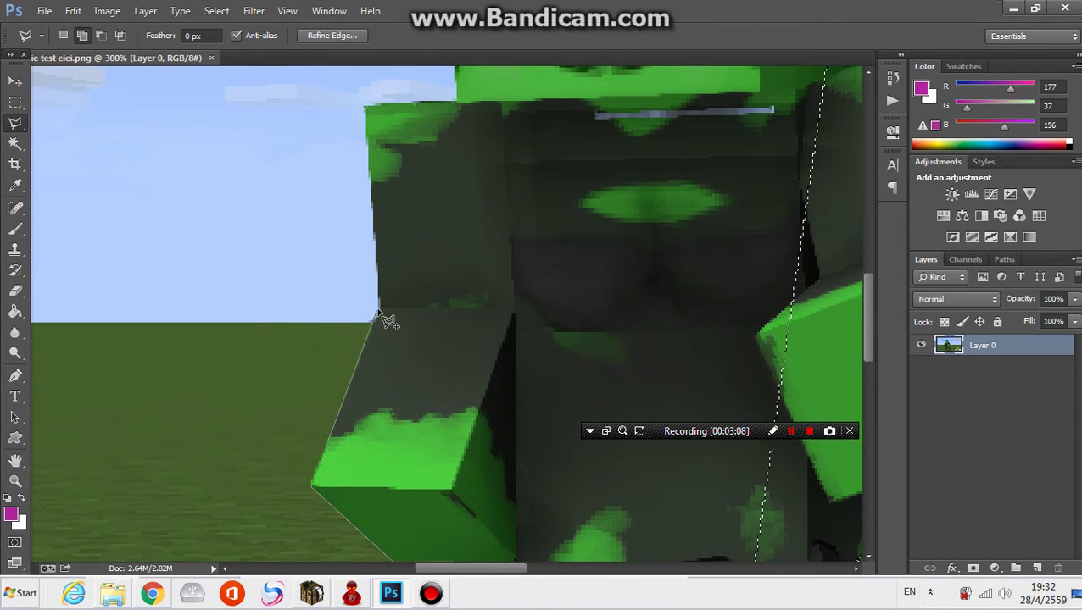
{"action": "left_click", "coordinate": [365, 108]}
{"action": "scroll", "coordinate": [470, 113], "scroll_direction": "up", "scroll_amount": 3}
{"action": "scroll", "coordinate": [458, 169], "scroll_direction": "up", "scroll_amount": 3}
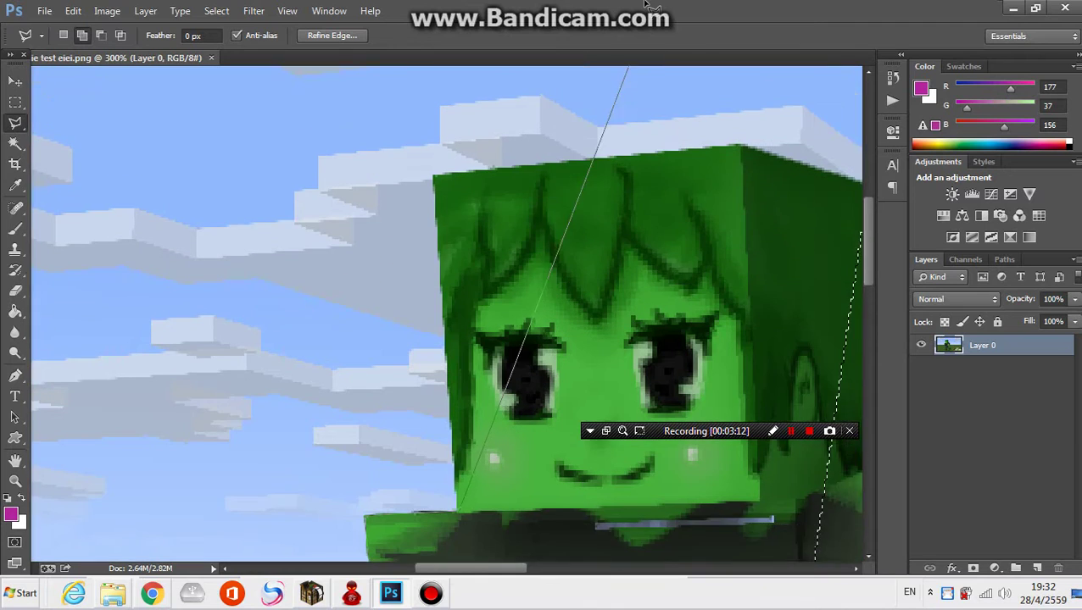
{"action": "scroll", "coordinate": [432, 280], "scroll_direction": "up", "scroll_amount": 3}
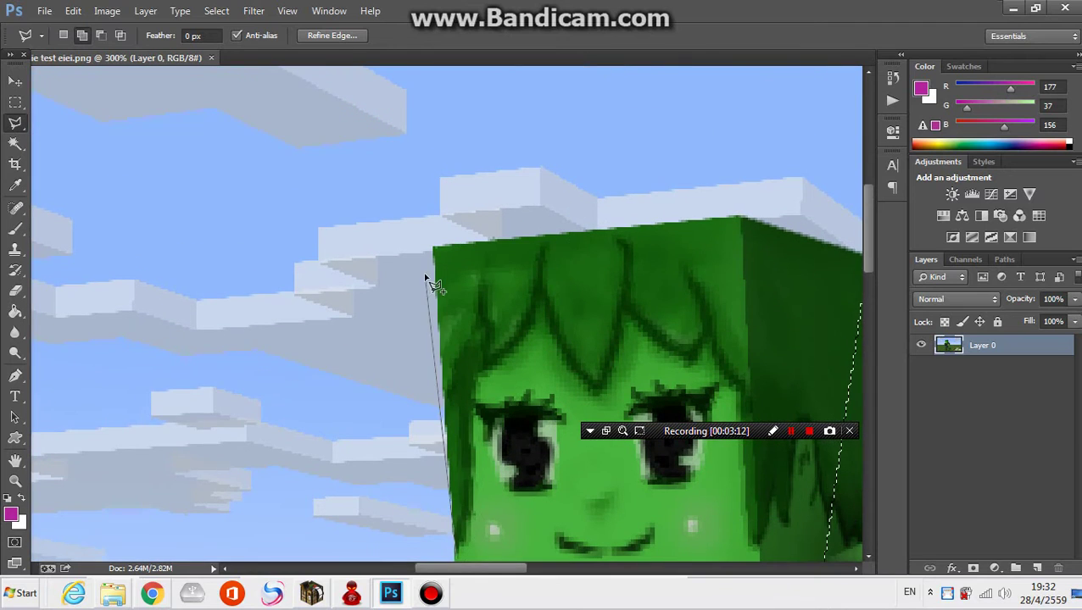
{"action": "left_click", "coordinate": [742, 218]}
{"action": "scroll", "coordinate": [746, 216], "scroll_direction": "right", "scroll_amount": 3}
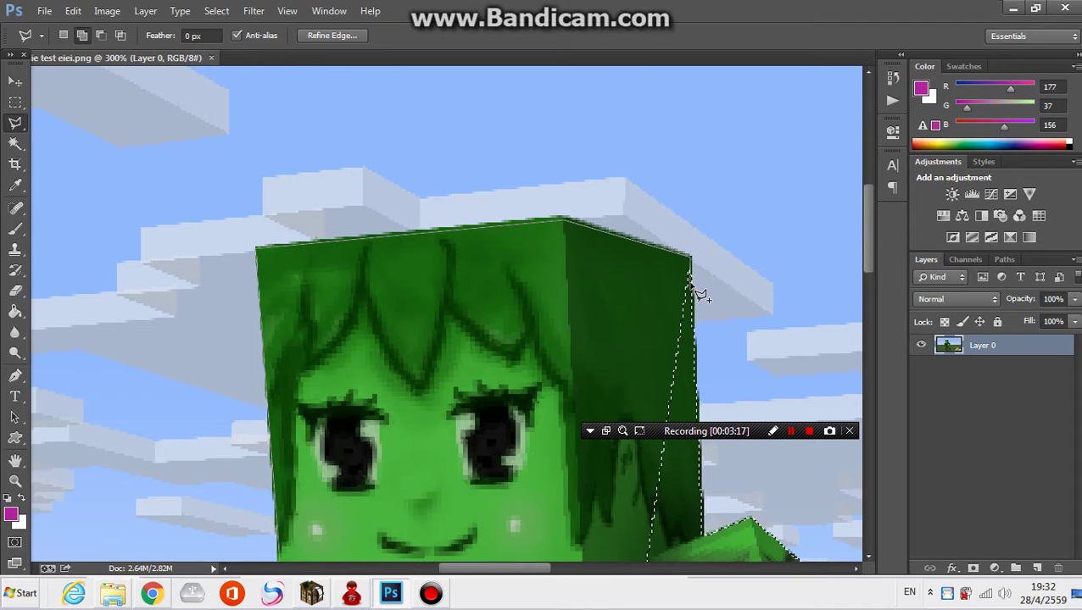
{"action": "double_click", "coordinate": [690, 290]}
{"action": "key", "text": "ctrl+minus"}
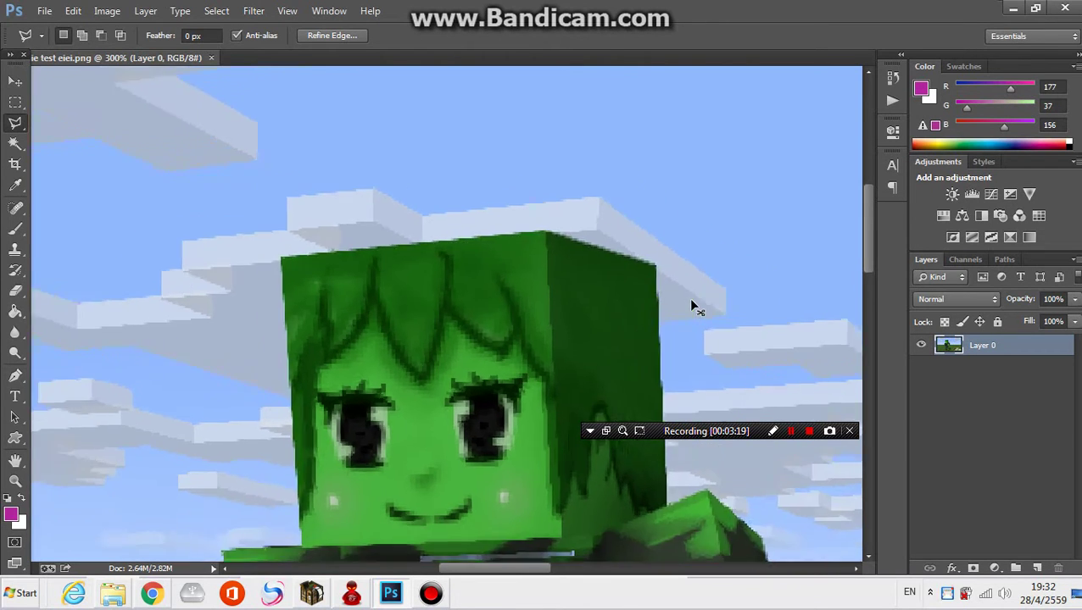
{"action": "key", "text": "ctrl+minus"}
{"action": "key", "text": "ctrl+minus"}
{"action": "key", "text": "ctrl+plus"}
{"action": "key", "text": "ctrl+plus"}
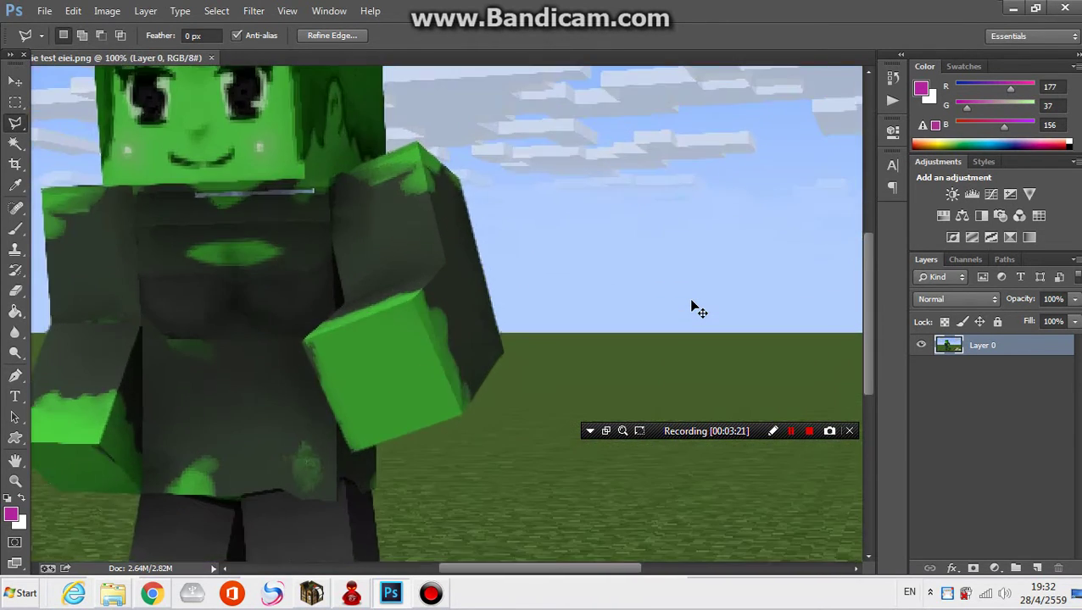
{"action": "key", "text": "ctrl+plus"}
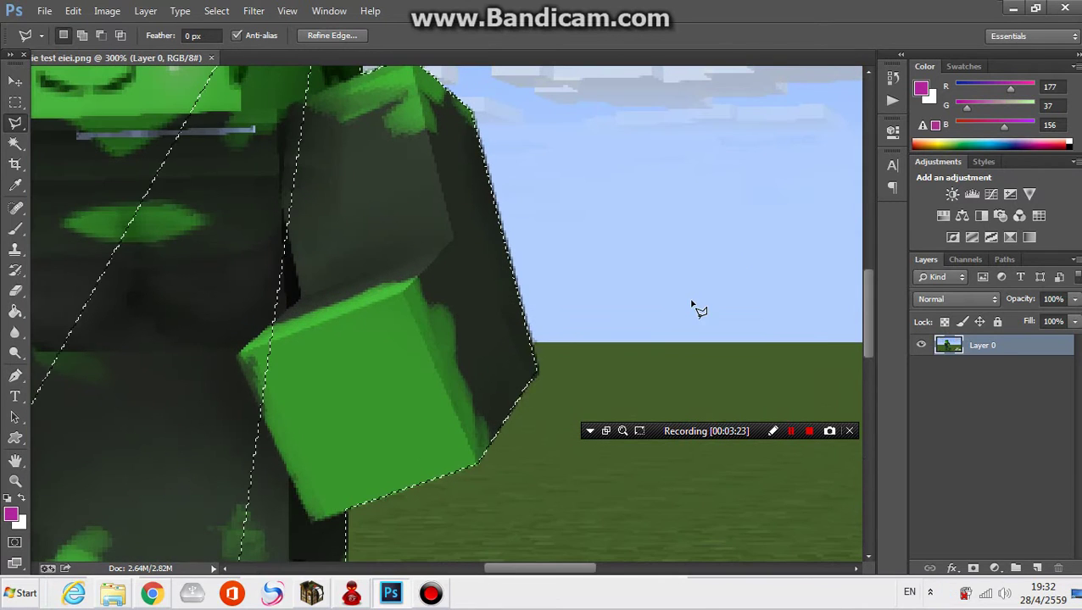
{"action": "left_click_drag", "start_coordinate": [868, 326], "coordinate": [869, 398]}
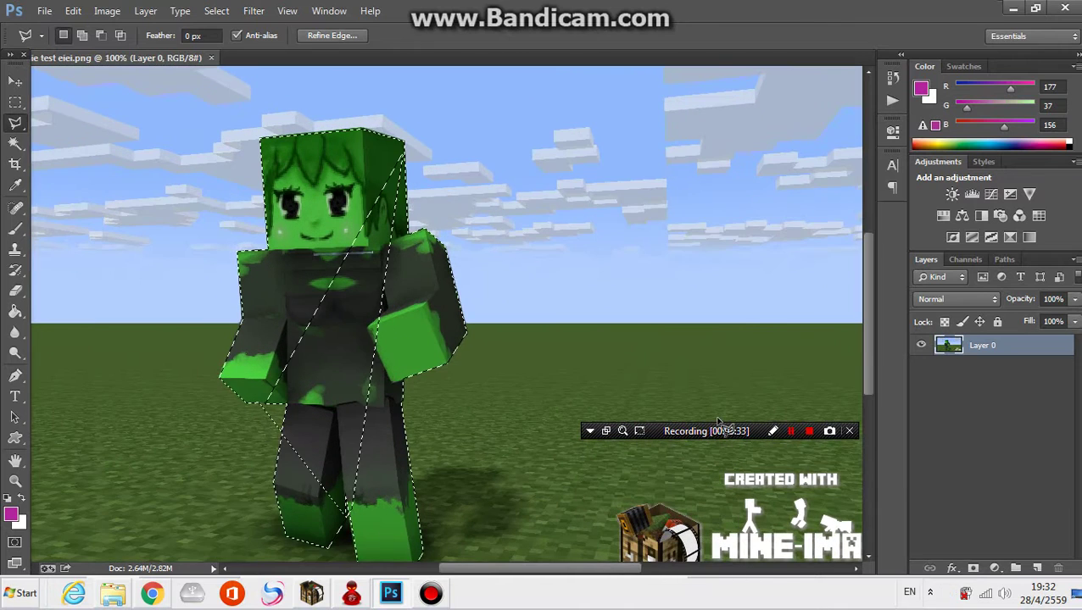
{"action": "right_click", "coordinate": [534, 311]}
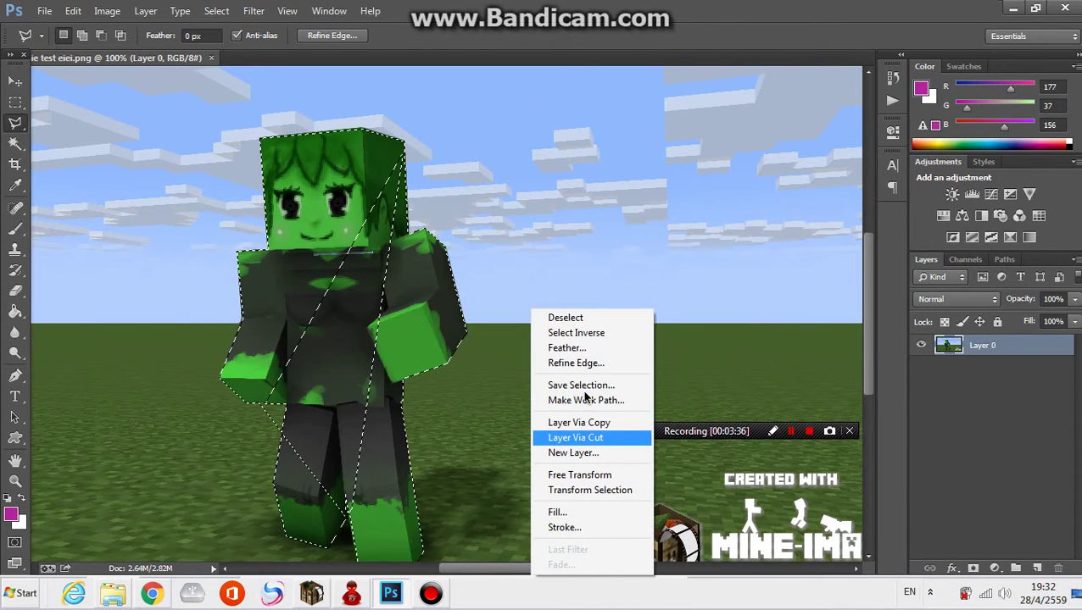
- Try erasing with a 76 px eraser, then undo the mistaken strokes
{"action": "left_click", "coordinate": [573, 333]}
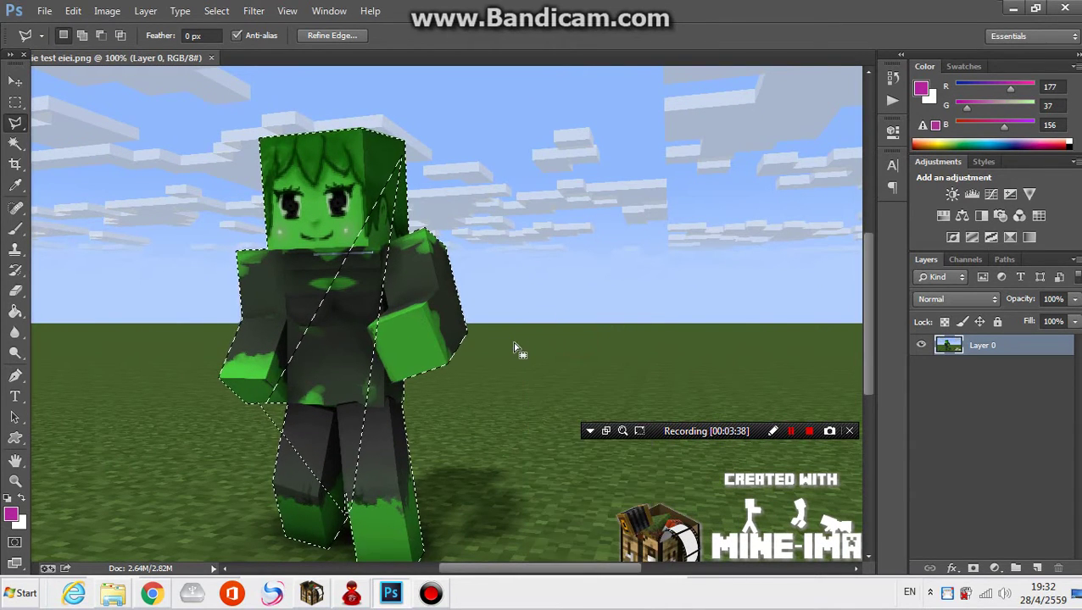
{"action": "key", "text": "e"}
{"action": "right_click", "coordinate": [522, 307]}
{"action": "left_click_drag", "start_coordinate": [613, 343], "coordinate": [637, 343]}
{"action": "mouse_move", "coordinate": [436, 450]}
{"action": "left_mouse_down"}
{"action": "mouse_move", "coordinate": [532, 174]}
{"action": "mouse_move", "coordinate": [155, 290]}
{"action": "mouse_move", "coordinate": [102, 509]}
{"action": "left_mouse_up"}
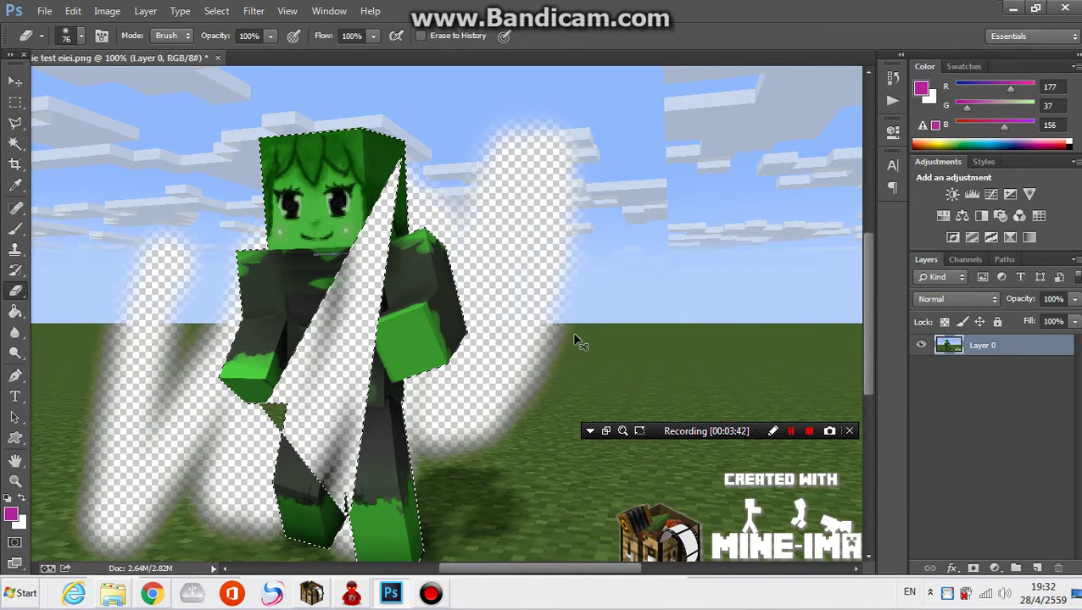
{"action": "key", "text": "ctrl+alt+z"}
{"action": "key", "text": "ctrl+alt+z"}
{"action": "key", "text": "ctrl+alt+z"}
{"action": "key", "text": "ctrl+alt+z"}
{"action": "key", "text": "ctrl+alt+z"}
{"action": "key", "text": "ctrl+minus"}
{"action": "key", "text": "ctrl+minus"}
{"action": "key", "text": "ctrl+alt+z"}
- Erase all sky and grass around the zombie with a 156 px, 100%-hard eraser
{"action": "right_click", "coordinate": [575, 335]}
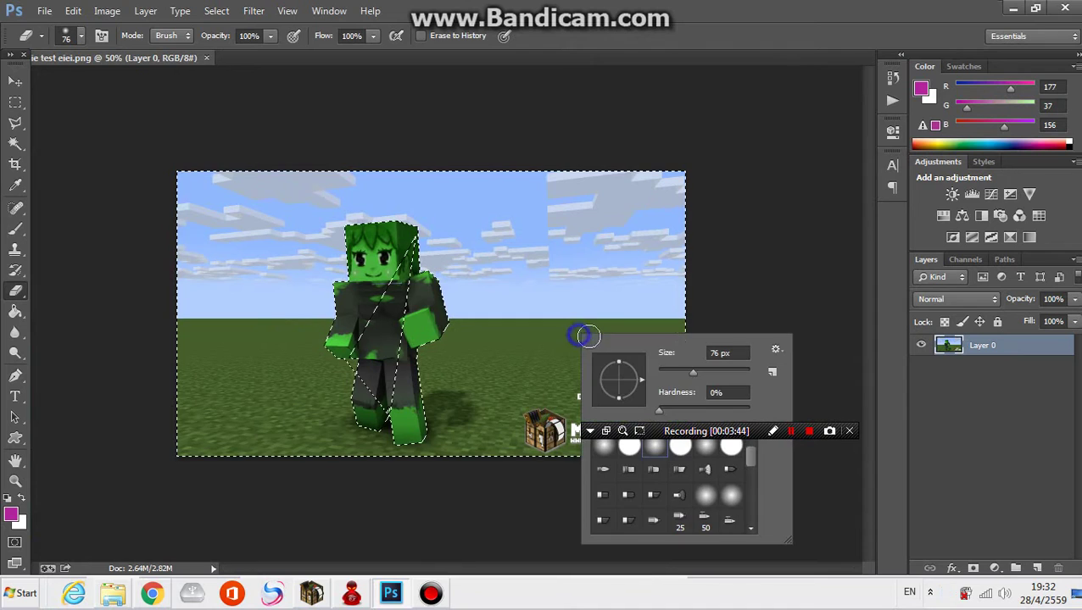
{"action": "left_click_drag", "start_coordinate": [684, 382], "coordinate": [716, 374]}
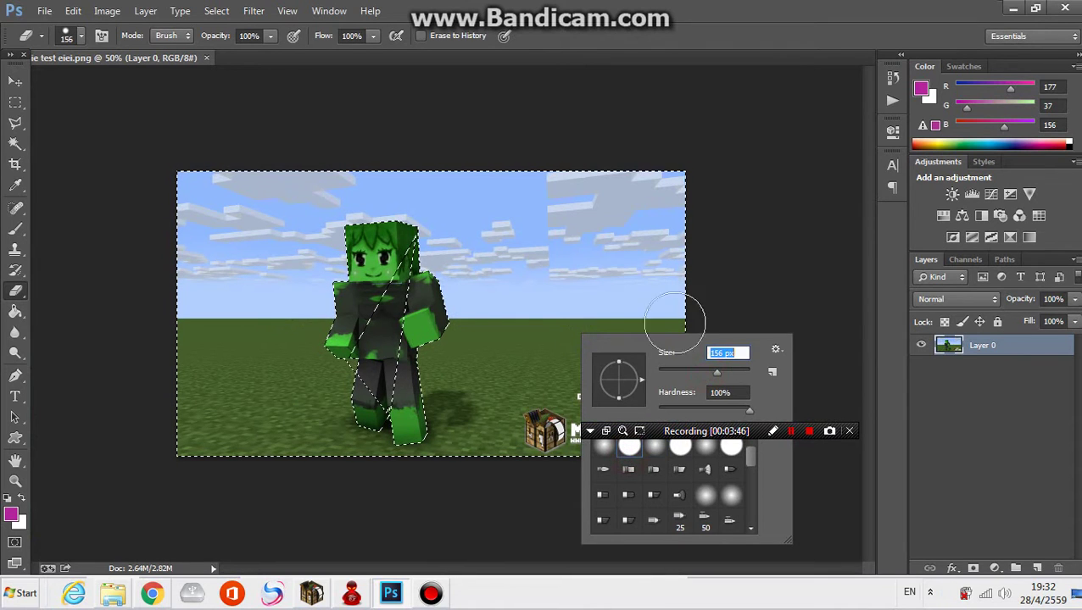
{"action": "left_click", "coordinate": [536, 234]}
{"action": "left_click_drag", "start_coordinate": [539, 241], "coordinate": [598, 279]}
{"action": "mouse_move", "coordinate": [659, 104]}
{"action": "left_mouse_down"}
{"action": "mouse_move", "coordinate": [746, 210]}
{"action": "mouse_move", "coordinate": [550, 254]}
{"action": "mouse_move", "coordinate": [505, 483]}
{"action": "mouse_move", "coordinate": [464, 425]}
{"action": "mouse_move", "coordinate": [444, 370]}
{"action": "mouse_move", "coordinate": [456, 418]}
{"action": "mouse_move", "coordinate": [462, 254]}
{"action": "mouse_move", "coordinate": [441, 449]}
{"action": "mouse_move", "coordinate": [387, 466]}
{"action": "mouse_move", "coordinate": [376, 452]}
{"action": "mouse_move", "coordinate": [126, 467]}
{"action": "mouse_move", "coordinate": [290, 430]}
{"action": "mouse_move", "coordinate": [333, 400]}
{"action": "mouse_move", "coordinate": [290, 345]}
{"action": "mouse_move", "coordinate": [161, 428]}
{"action": "mouse_move", "coordinate": [214, 162]}
{"action": "mouse_move", "coordinate": [300, 188]}
{"action": "mouse_move", "coordinate": [283, 336]}
{"action": "mouse_move", "coordinate": [298, 345]}
{"action": "mouse_move", "coordinate": [295, 309]}
{"action": "mouse_move", "coordinate": [357, 205]}
{"action": "mouse_move", "coordinate": [420, 183]}
{"action": "mouse_move", "coordinate": [391, 197]}
{"action": "mouse_move", "coordinate": [454, 222]}
{"action": "left_mouse_up"}
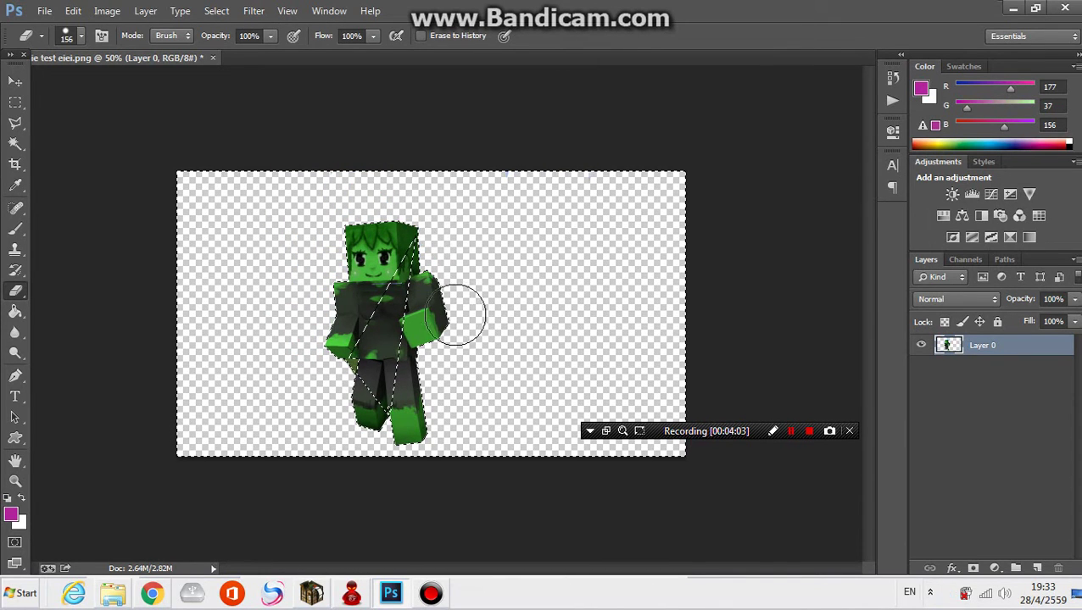
{"action": "key", "text": "ctrl+plus"}
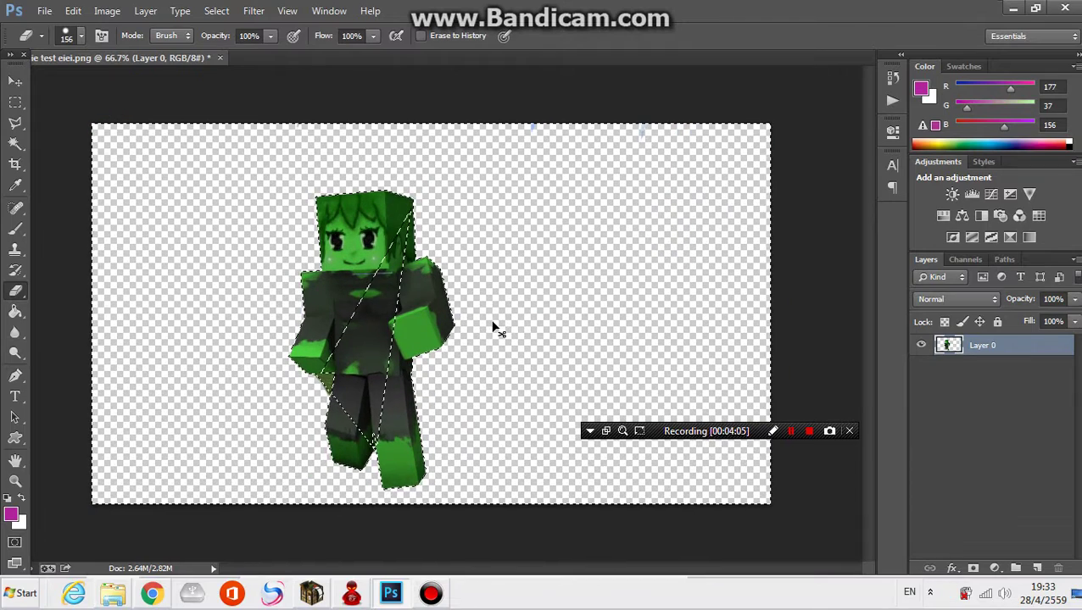
{"action": "key", "text": "ctrl+plus"}
- Zoom in and Polygonal Lasso around the leftover grass scrap by the hip
{"action": "key", "text": "w"}
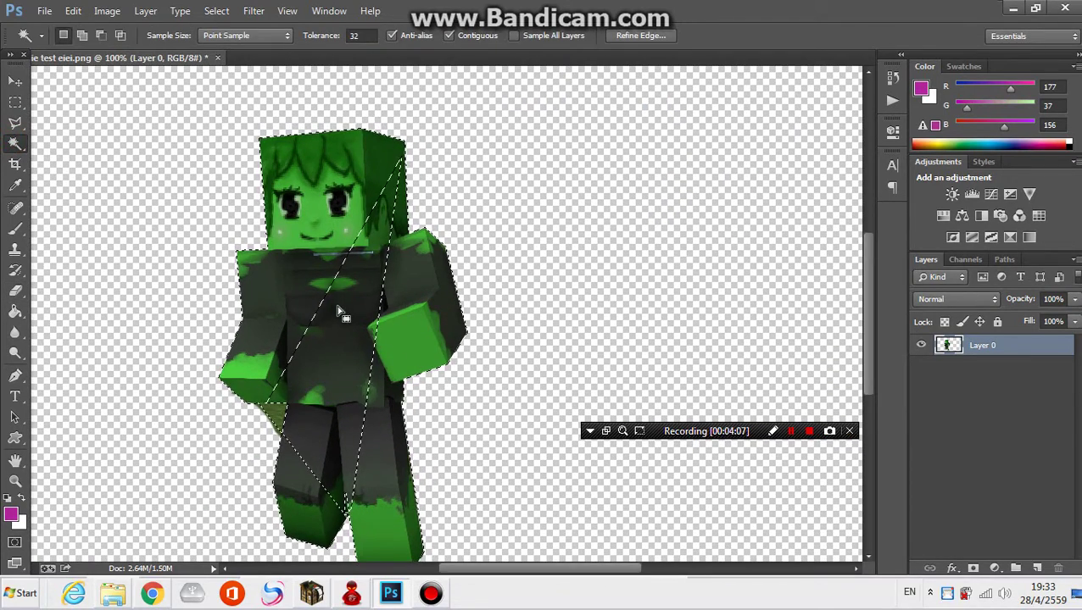
{"action": "key", "text": "ctrl+d"}
{"action": "key", "text": "ctrl+plus"}
{"action": "key", "text": "ctrl+plus"}
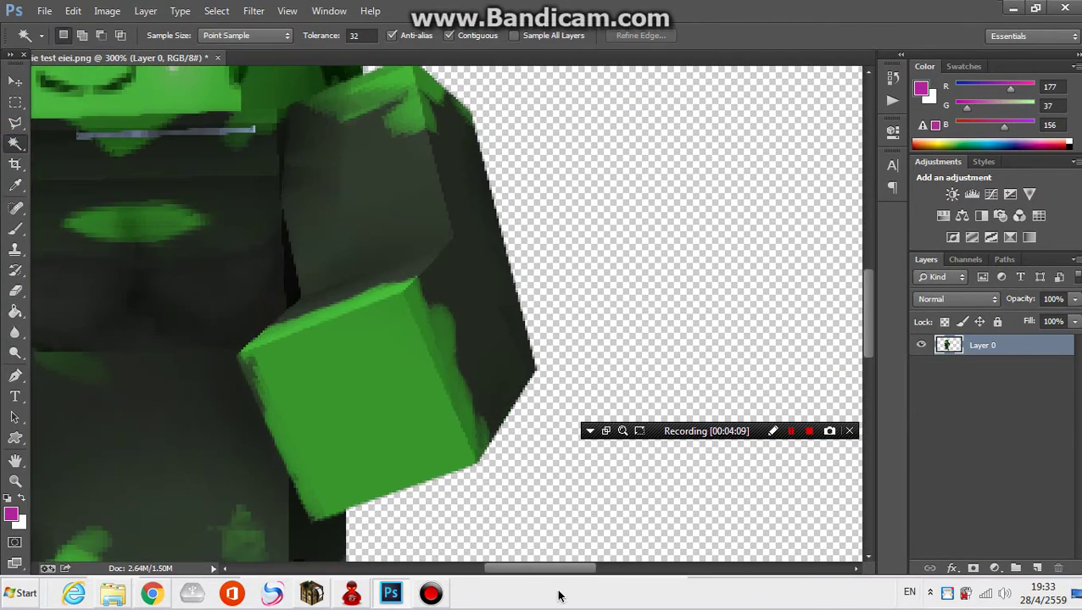
{"action": "left_click_drag", "start_coordinate": [546, 574], "coordinate": [483, 574]}
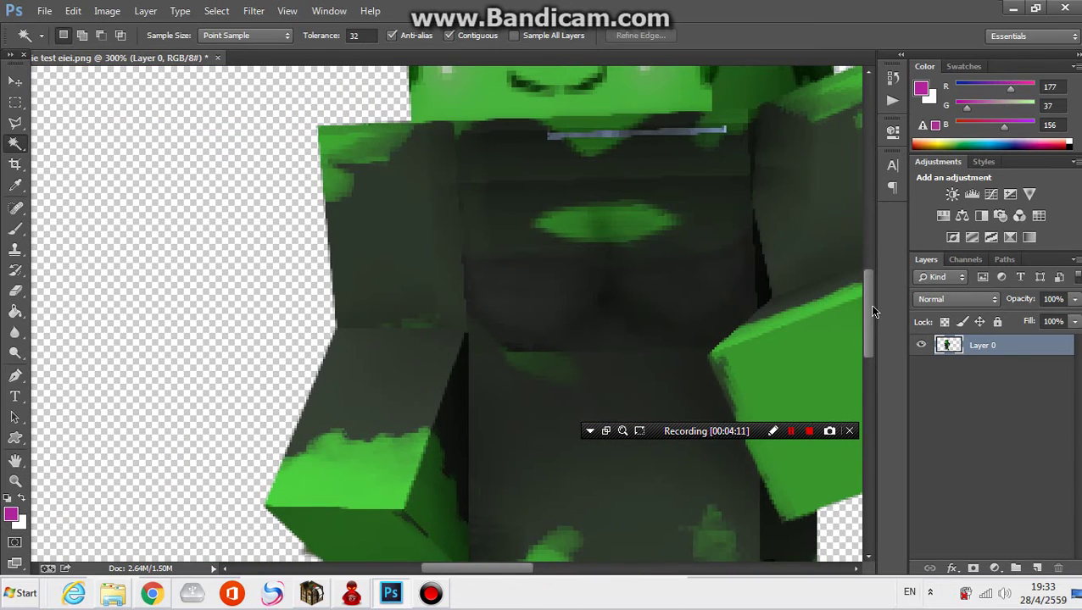
{"action": "left_click_drag", "start_coordinate": [871, 306], "coordinate": [856, 384]}
{"action": "left_click", "coordinate": [15, 103]}
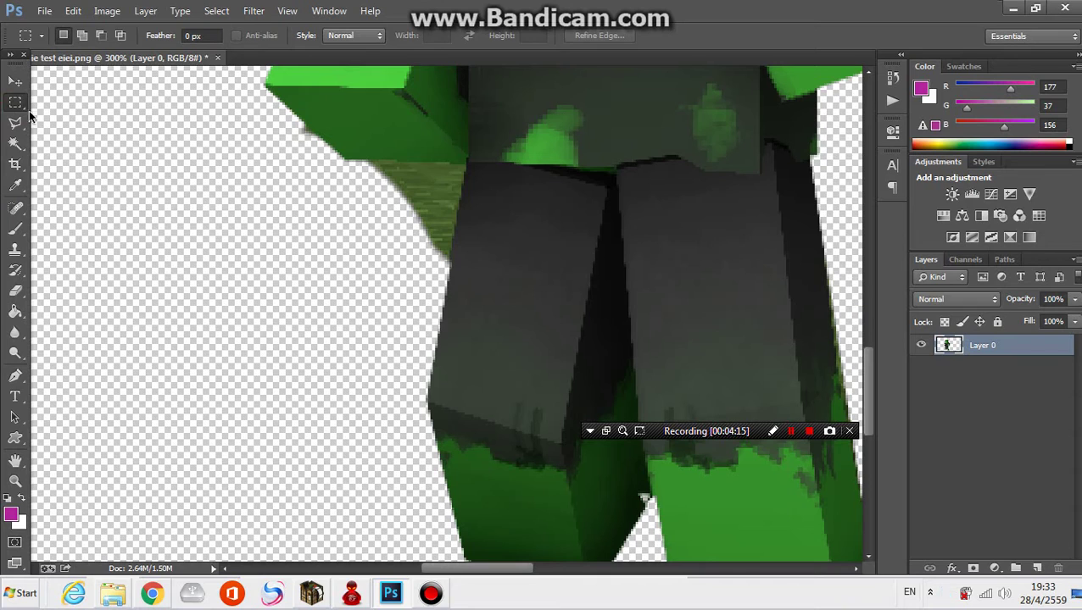
{"action": "left_click", "coordinate": [14, 123]}
{"action": "left_click", "coordinate": [344, 160]}
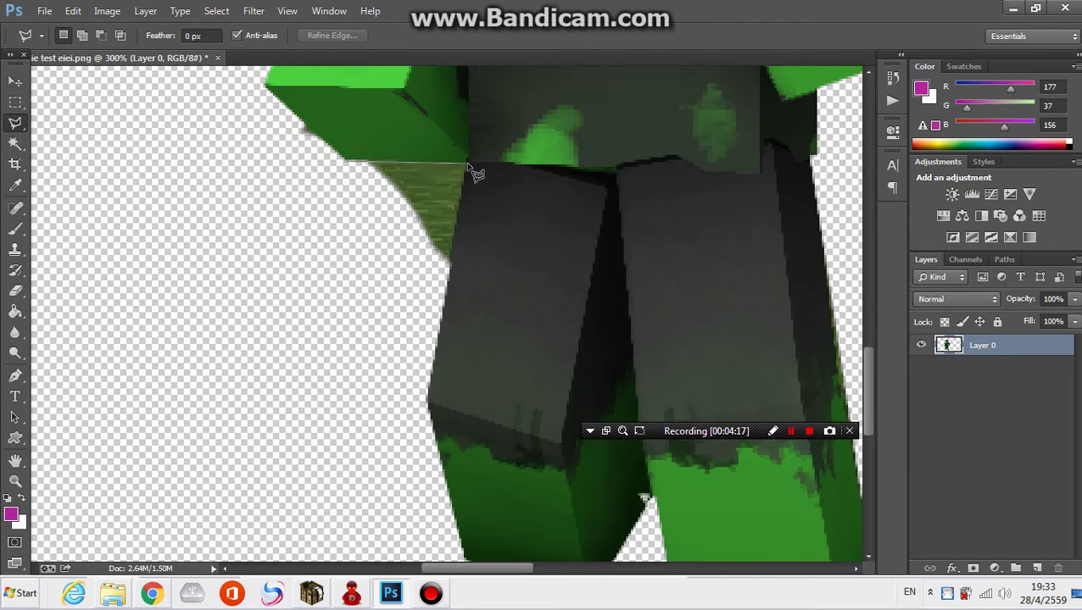
{"action": "left_click", "coordinate": [335, 273]}
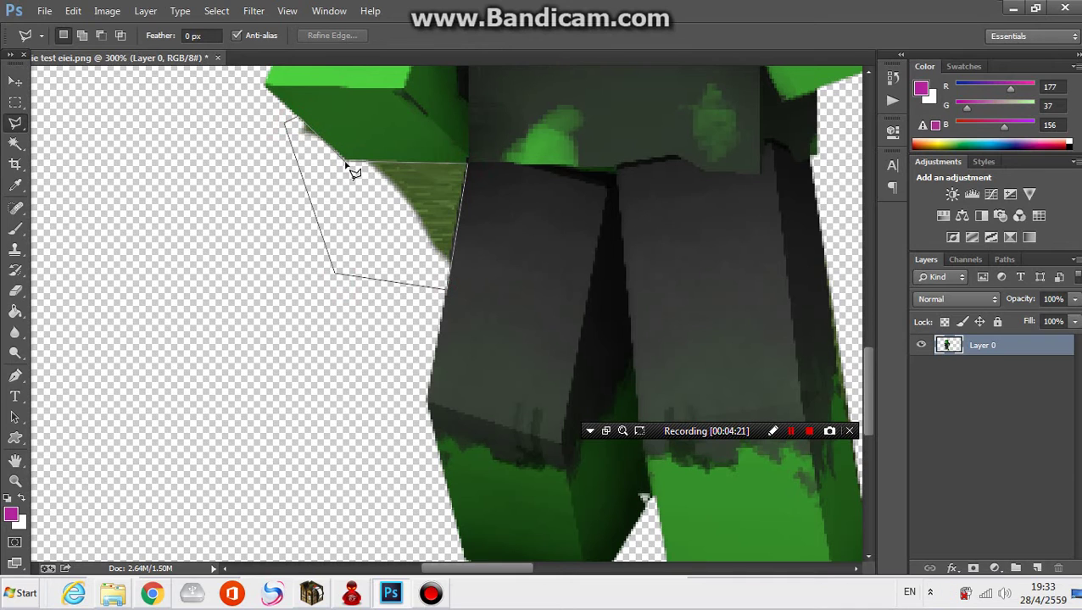
{"action": "left_click", "coordinate": [373, 163]}
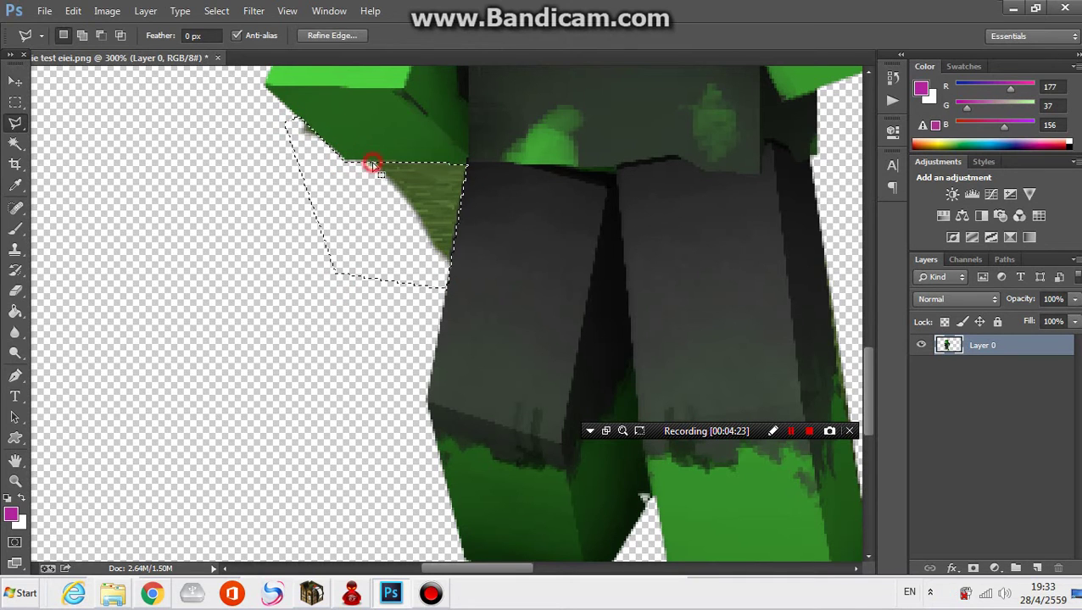
- Erase the grass scrap, zoom out, and deselect
{"action": "key", "text": "e"}
{"action": "left_click", "coordinate": [381, 188]}
{"action": "key", "text": "ctrl+minus"}
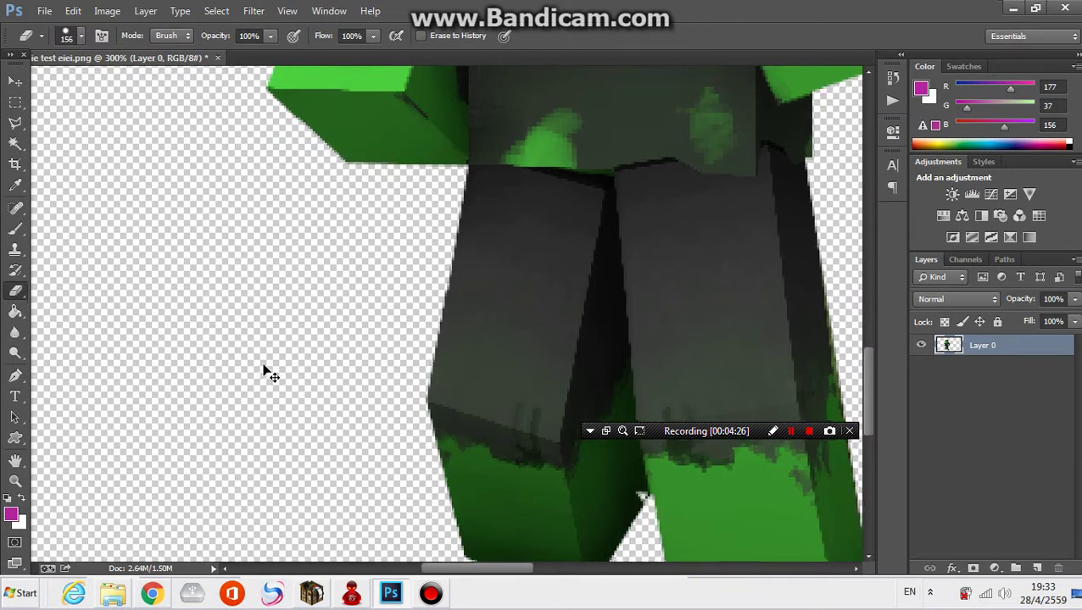
{"action": "key", "text": "ctrl+minus"}
{"action": "key", "text": "ctrl+minus"}
{"action": "key", "text": "ctrl+minus"}
{"action": "key", "text": "ctrl+plus"}
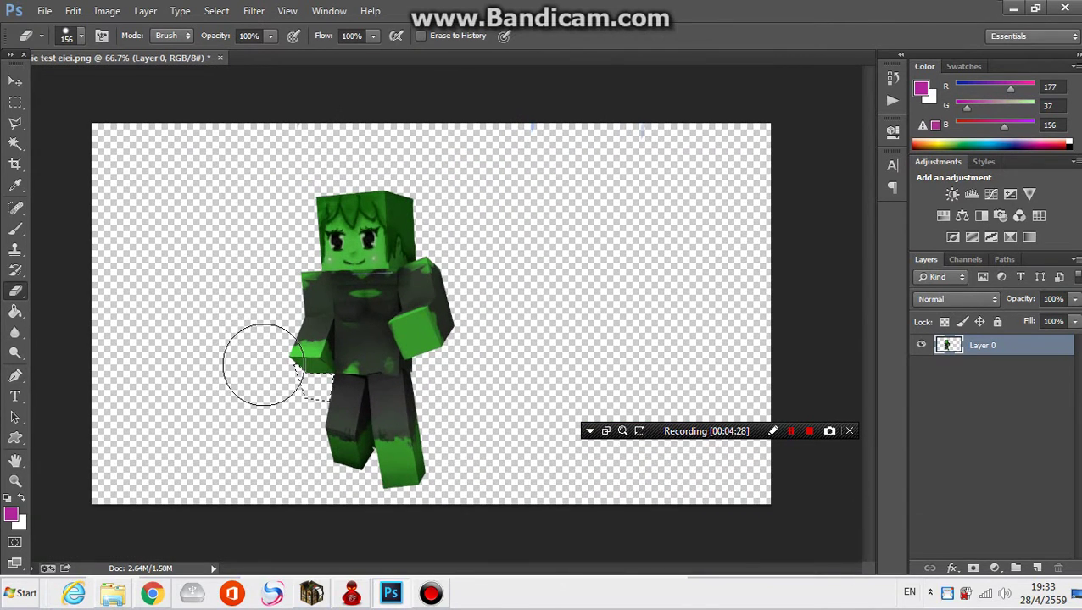
{"action": "left_click", "coordinate": [15, 144]}
{"action": "right_click", "coordinate": [489, 248]}
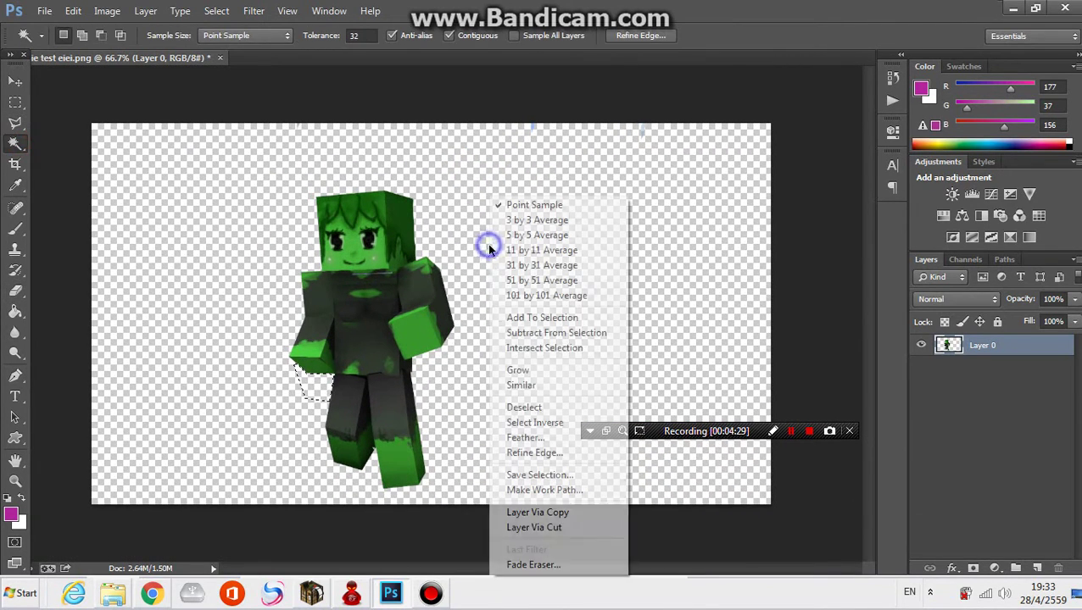
{"action": "left_click", "coordinate": [527, 408]}
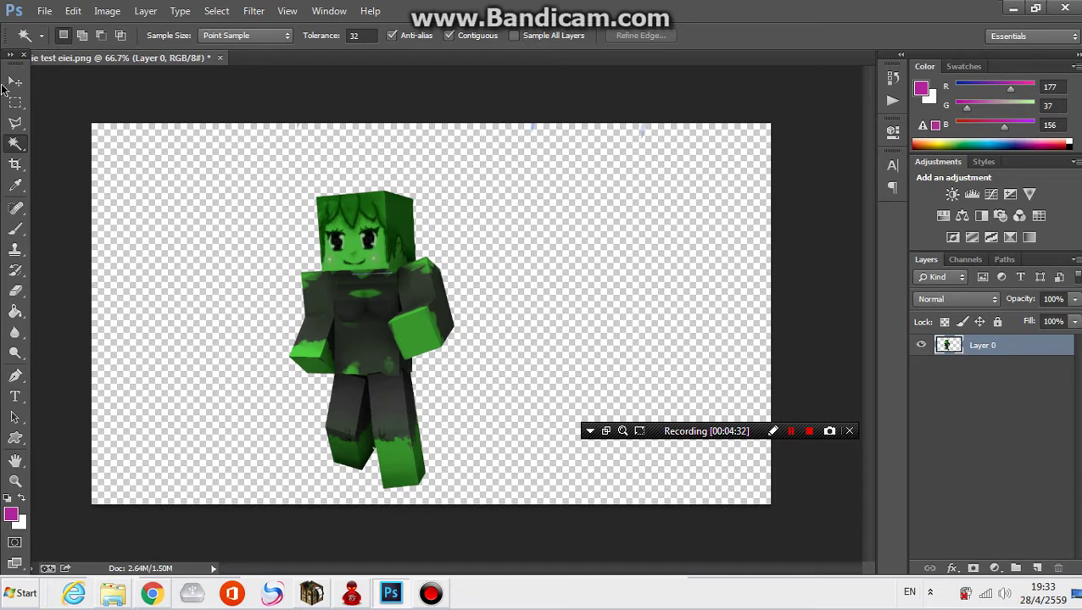
{"action": "left_click", "coordinate": [16, 81]}
- Nudge the character slightly and enlarge the eraser brush to 279 px
{"action": "left_click_drag", "start_coordinate": [433, 338], "coordinate": [462, 325]}
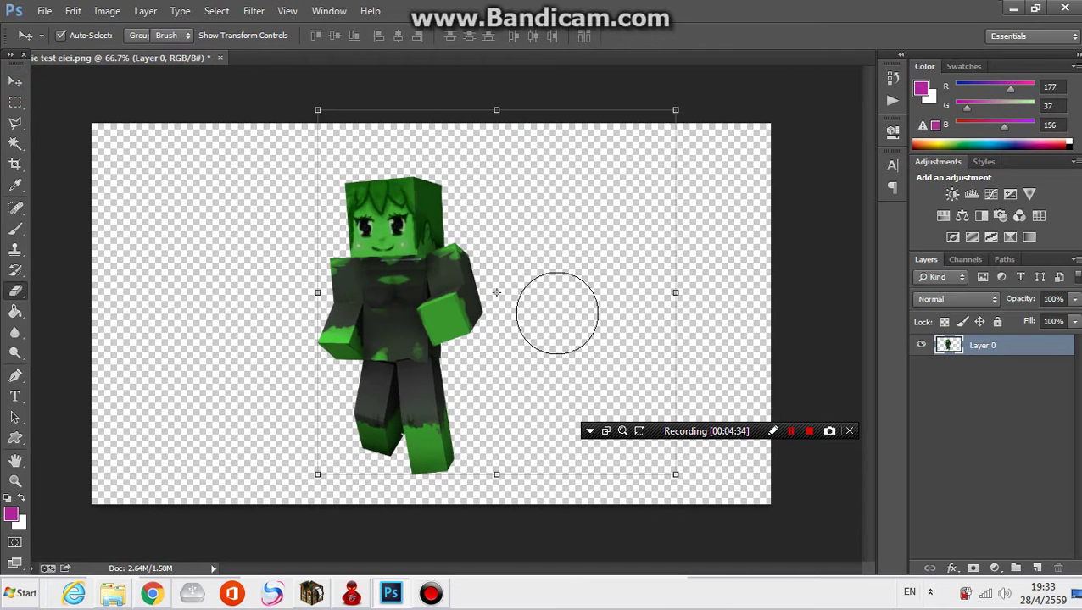
{"action": "right_click", "coordinate": [564, 307]}
{"action": "left_click_drag", "start_coordinate": [715, 349], "coordinate": [724, 348]}
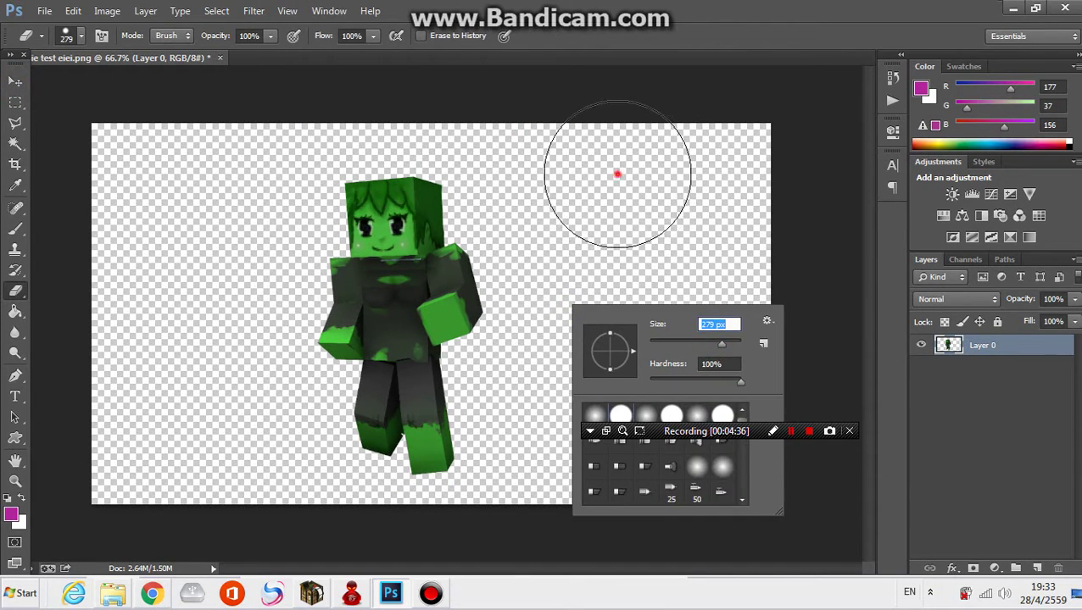
{"action": "left_click", "coordinate": [618, 170]}
{"action": "left_click", "coordinate": [16, 82]}
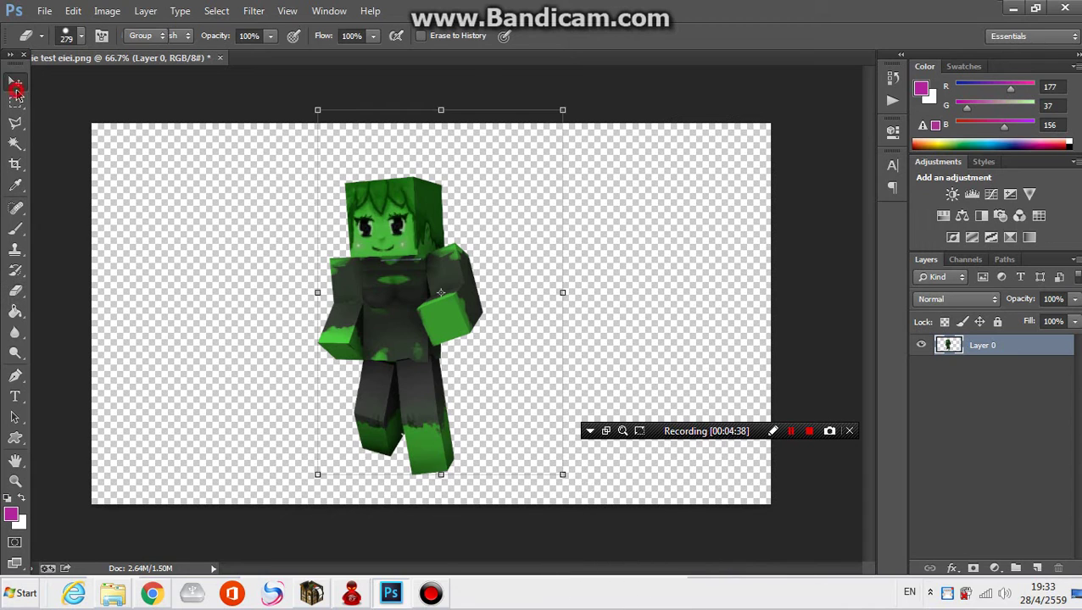
{"action": "key", "text": "e"}
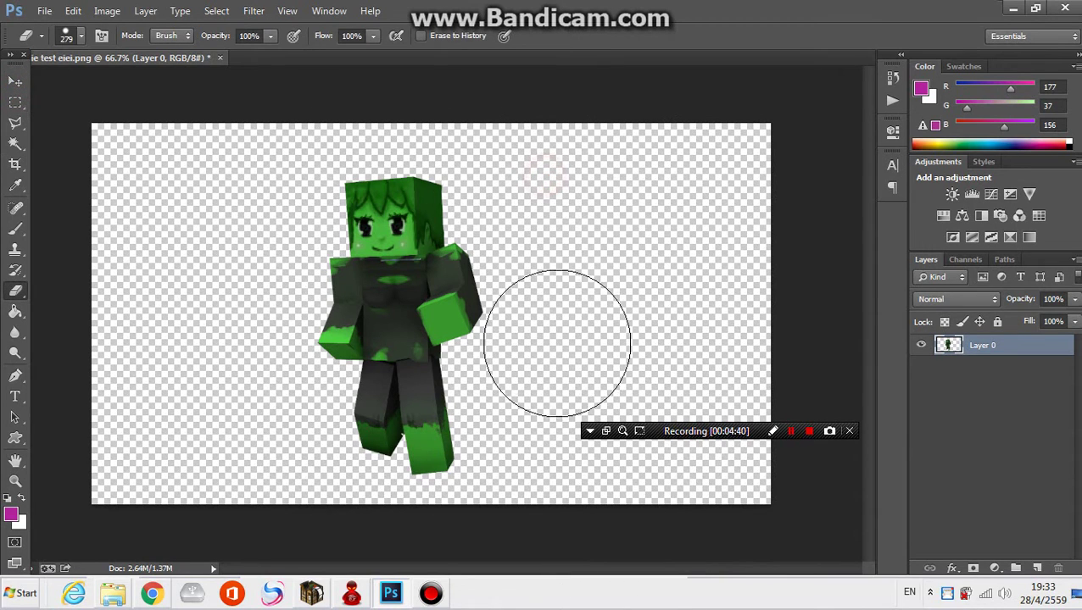
- Move the zombie character toward the right side of the canvas
{"action": "left_click", "coordinate": [16, 82]}
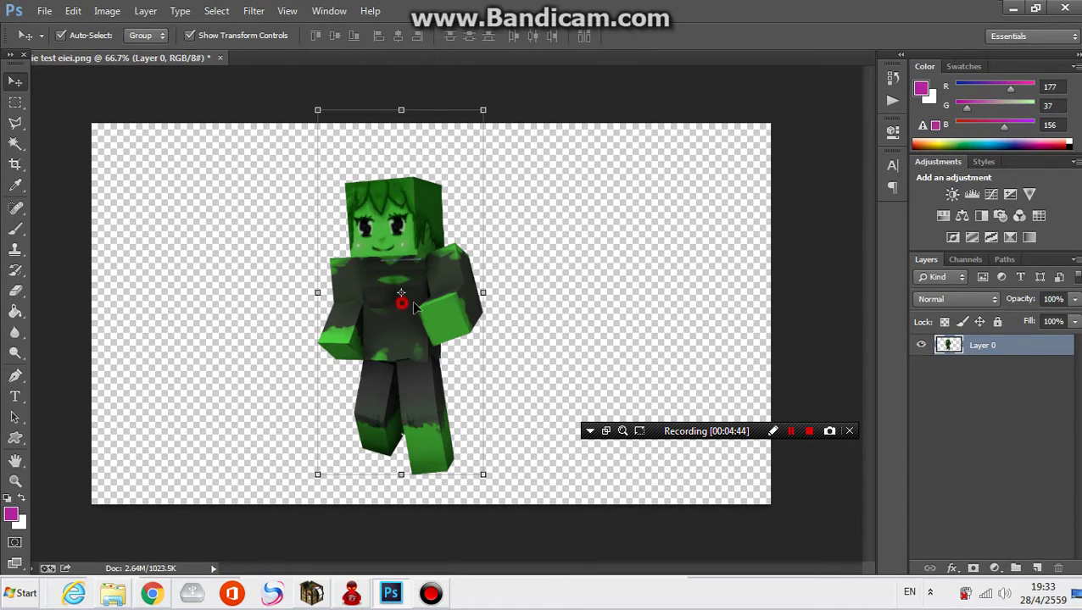
{"action": "left_click_drag", "start_coordinate": [414, 307], "coordinate": [565, 321]}
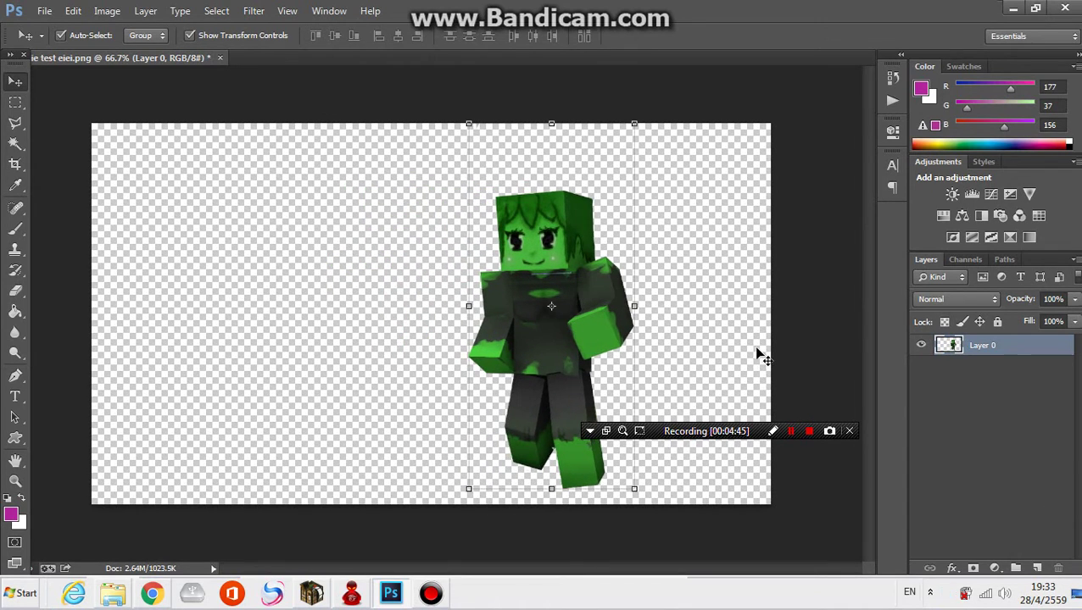
{"action": "left_click", "coordinate": [343, 298]}
{"action": "key", "text": "t"}
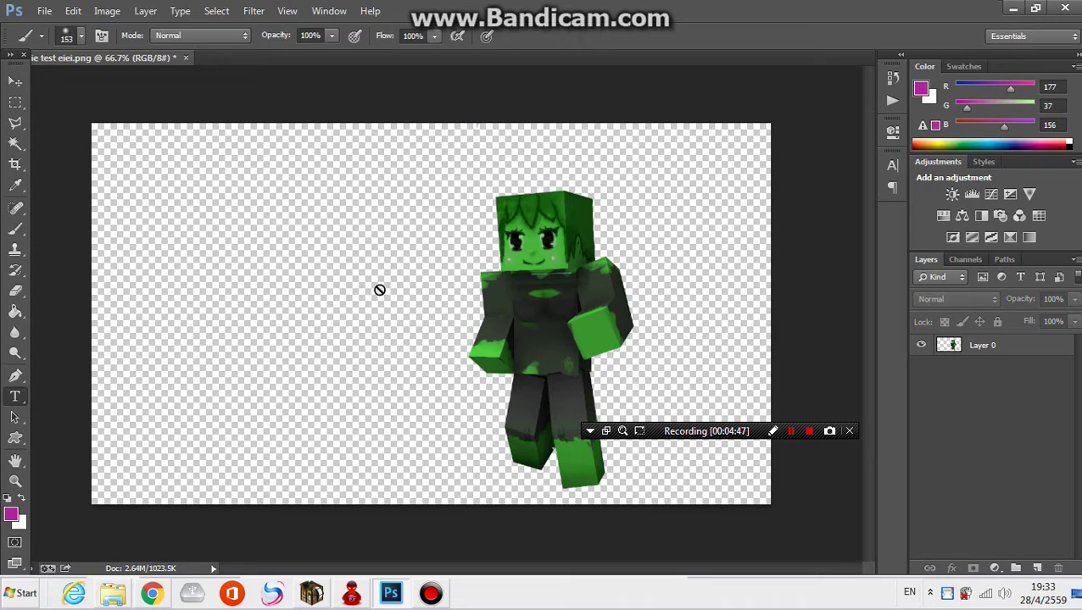
{"action": "left_click", "coordinate": [14, 85]}
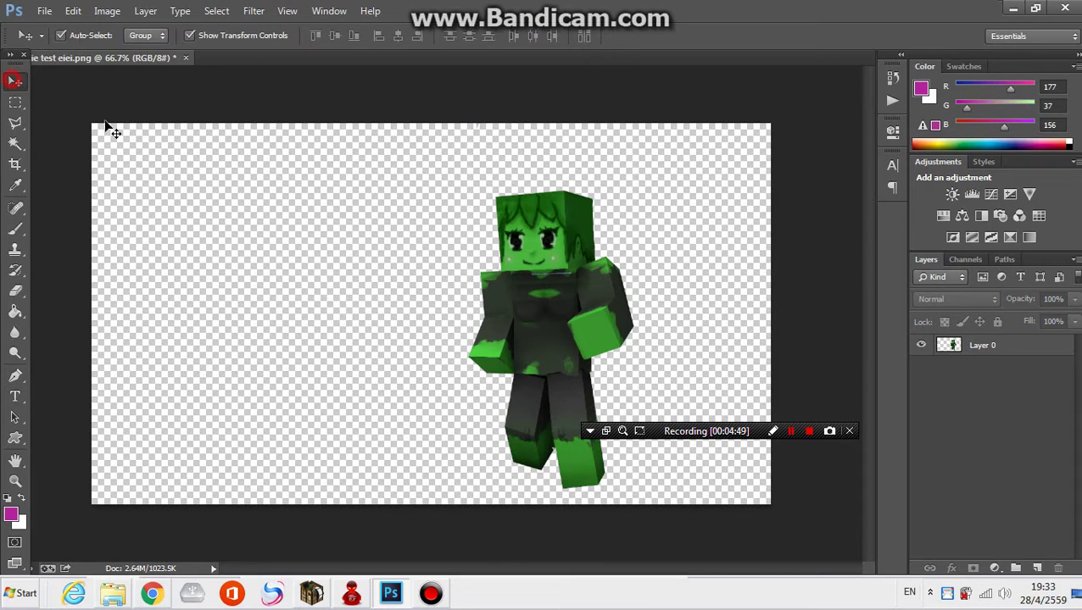
- Scale the zombie up to about 118% and shift it slightly right and up
{"action": "left_click_drag", "start_coordinate": [583, 273], "coordinate": [556, 307]}
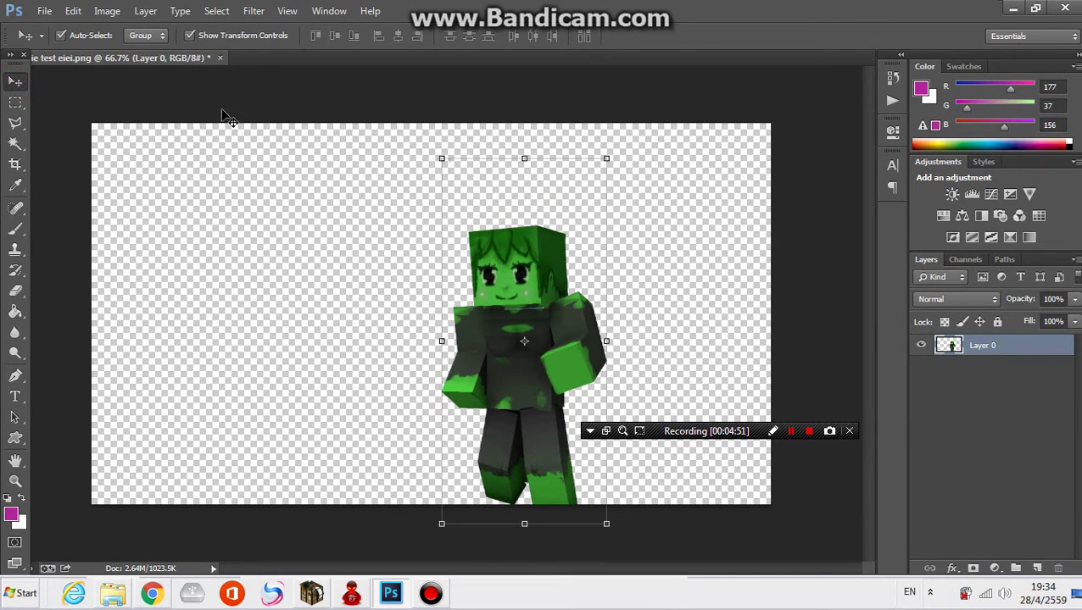
{"action": "left_click", "coordinate": [607, 158]}
{"action": "left_click_drag", "start_coordinate": [731, 101], "coordinate": [726, 119]}
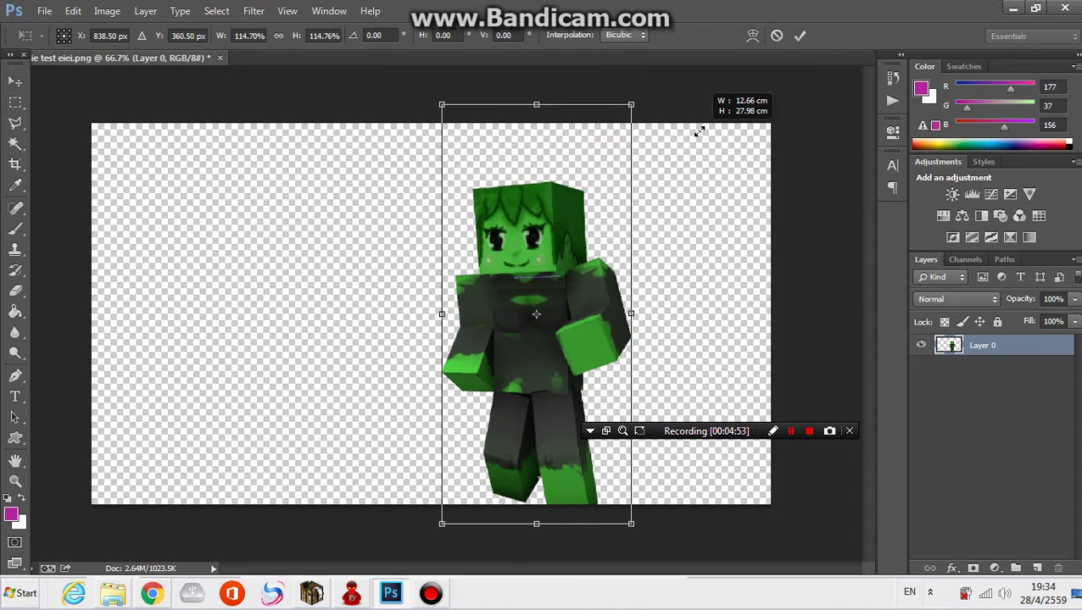
{"action": "left_click_drag", "start_coordinate": [583, 292], "coordinate": [603, 285]}
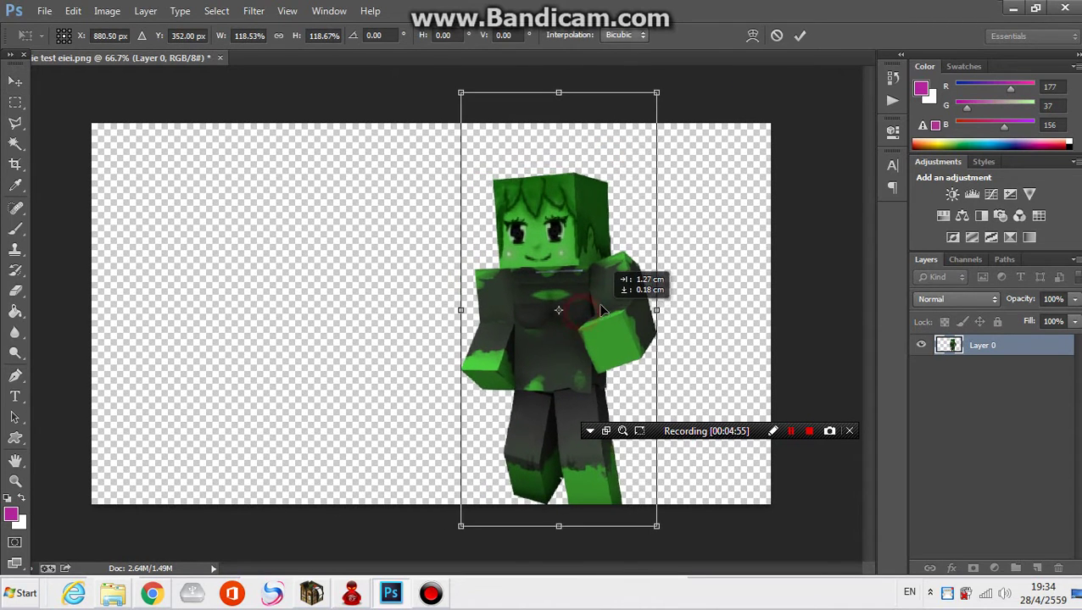
{"action": "key", "text": "Return"}
{"action": "key", "text": "b"}
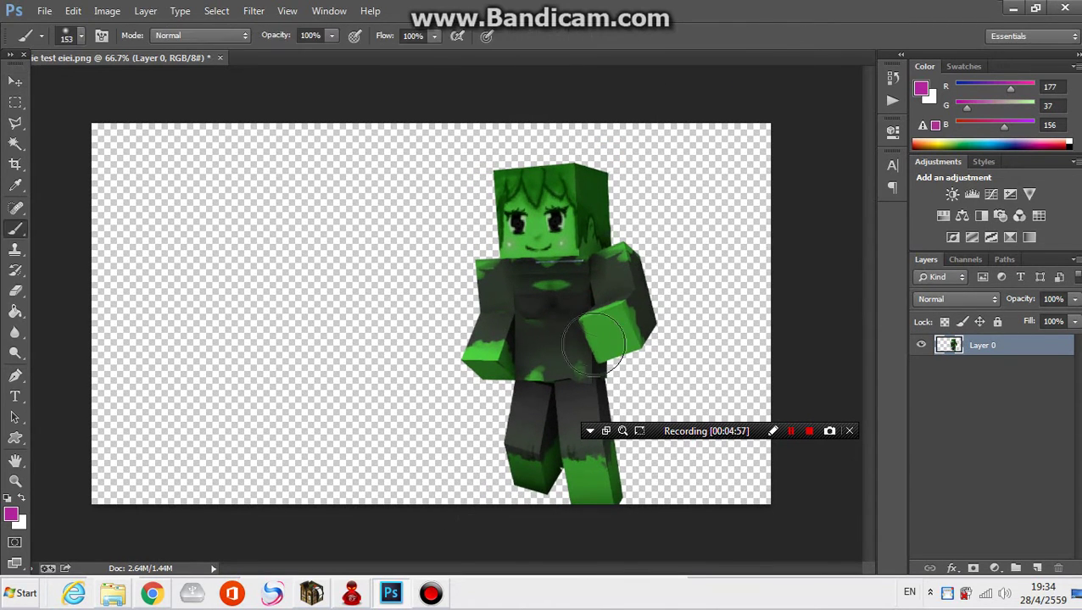
{"action": "right_click", "coordinate": [466, 345]}
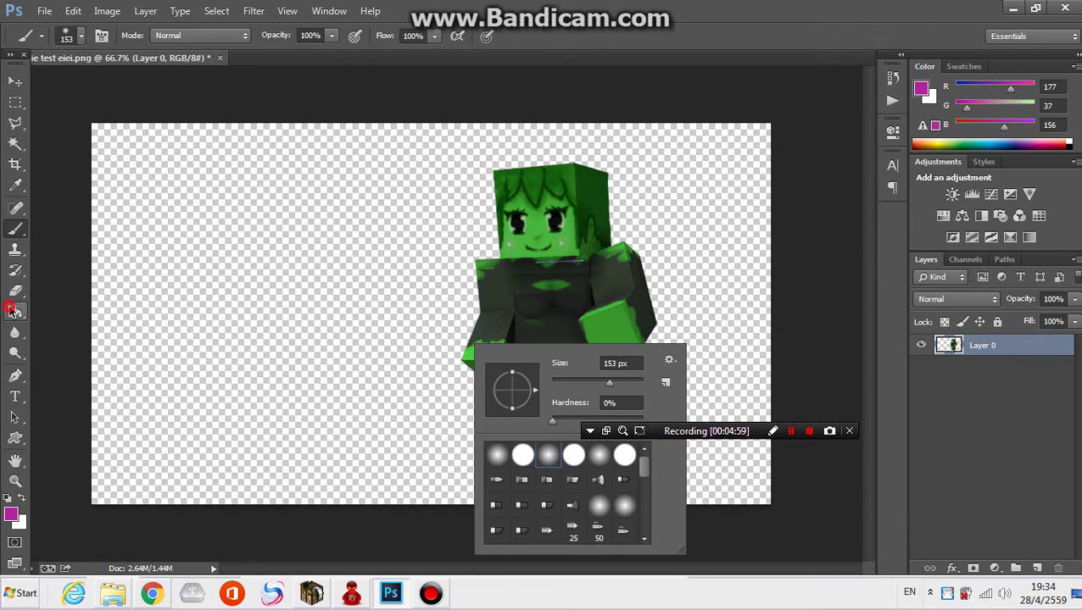
- Type I'M as a new text layer and colour it black
{"action": "key", "text": "t"}
{"action": "left_click", "coordinate": [261, 281]}
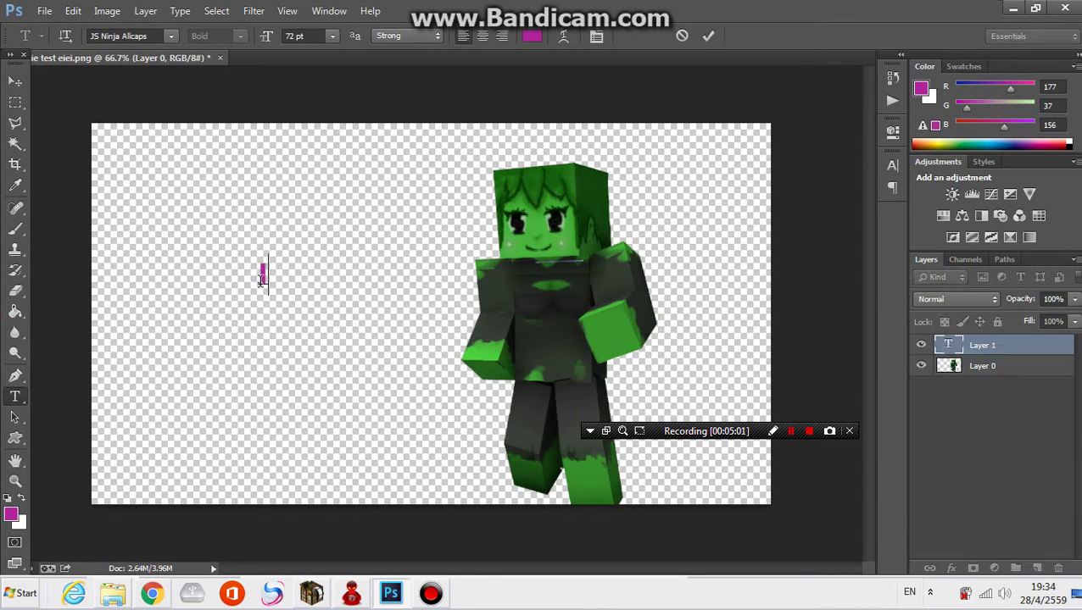
{"action": "type", "text": "I'M"}
{"action": "left_click_drag", "start_coordinate": [290, 285], "coordinate": [240, 279]}
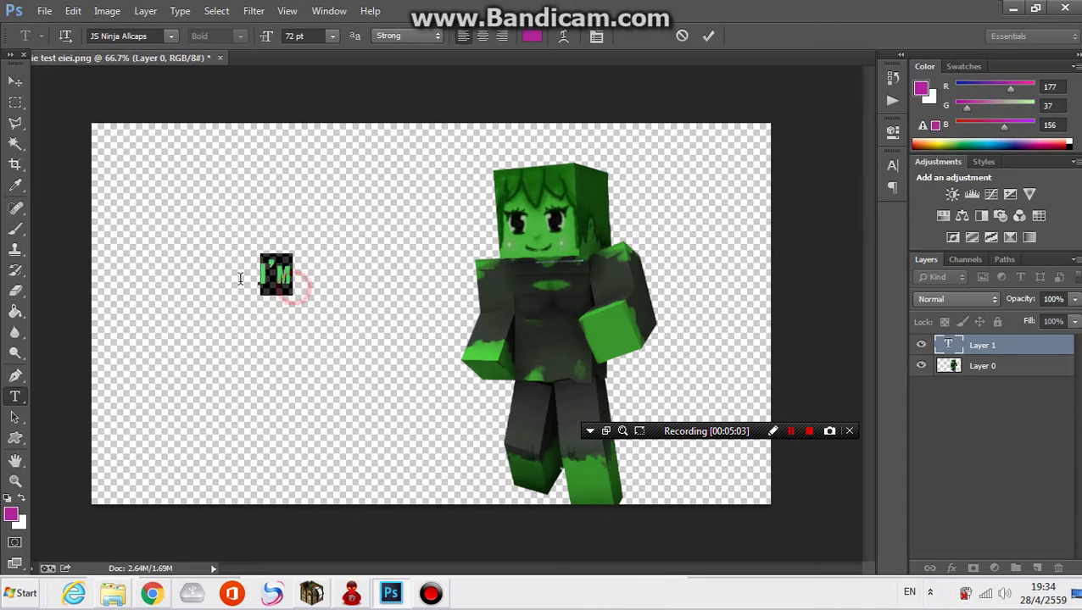
{"action": "left_click", "coordinate": [532, 37]}
{"action": "left_click_drag", "start_coordinate": [477, 389], "coordinate": [396, 450]}
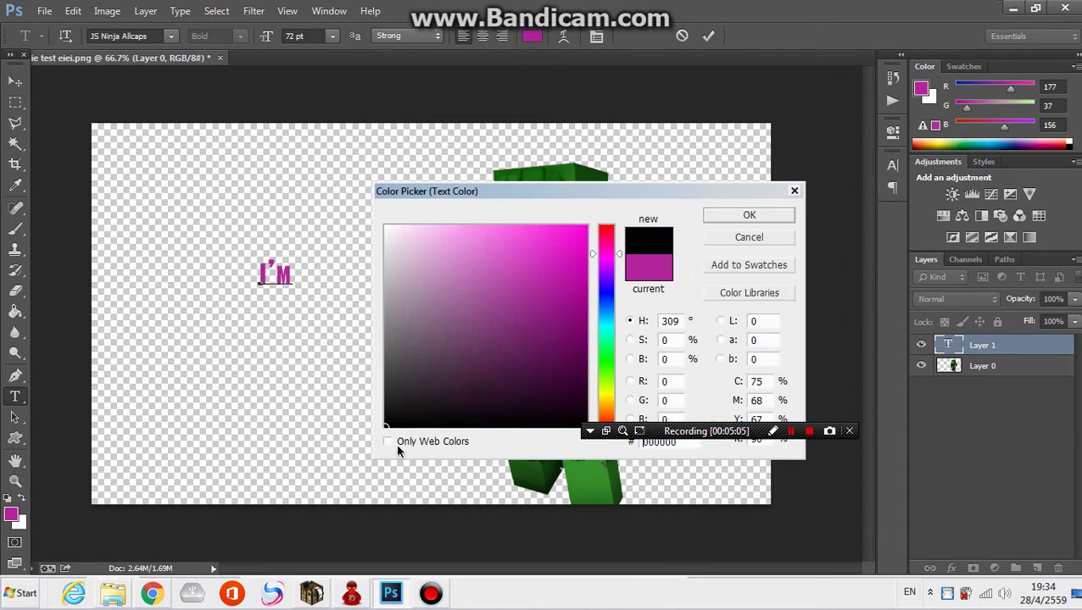
{"action": "left_click", "coordinate": [746, 216]}
- Enlarge the I'M text and place it at the upper left
{"action": "left_click", "coordinate": [15, 81]}
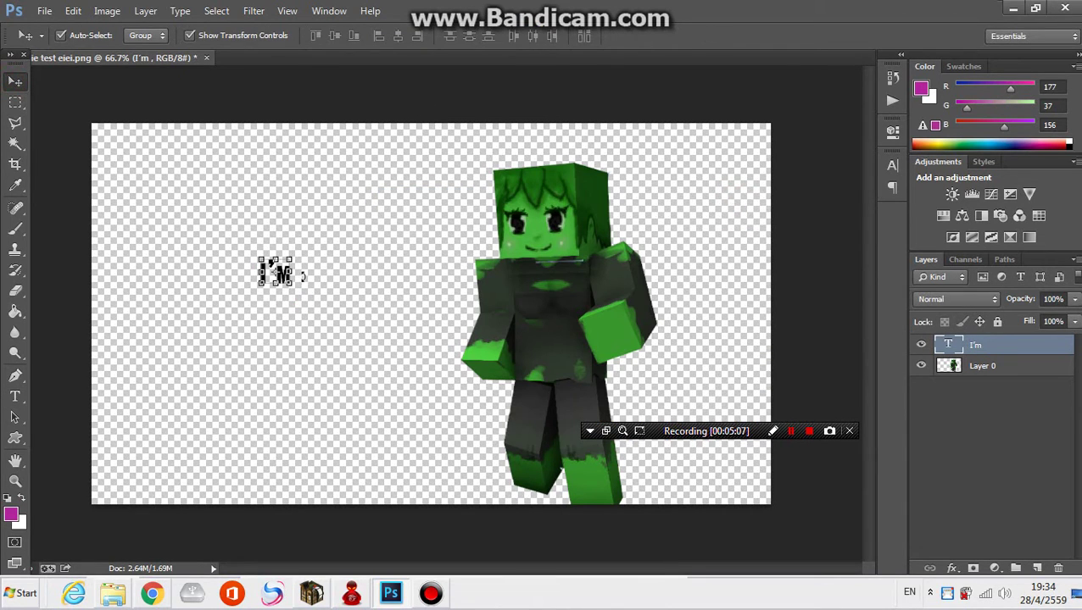
{"action": "mouse_move", "coordinate": [292, 286]}
{"action": "left_mouse_down"}
{"action": "mouse_move", "coordinate": [430, 465]}
{"action": "mouse_move", "coordinate": [446, 470]}
{"action": "left_mouse_up"}
{"action": "left_click_drag", "start_coordinate": [401, 418], "coordinate": [238, 270]}
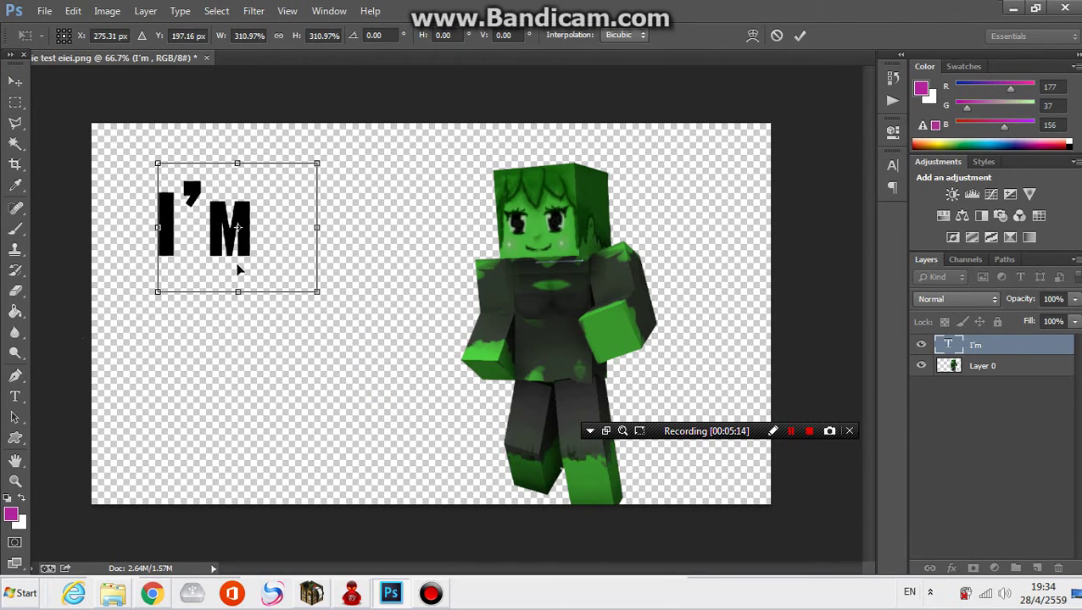
{"action": "key", "text": "t"}
{"action": "left_click", "coordinate": [441, 234]}
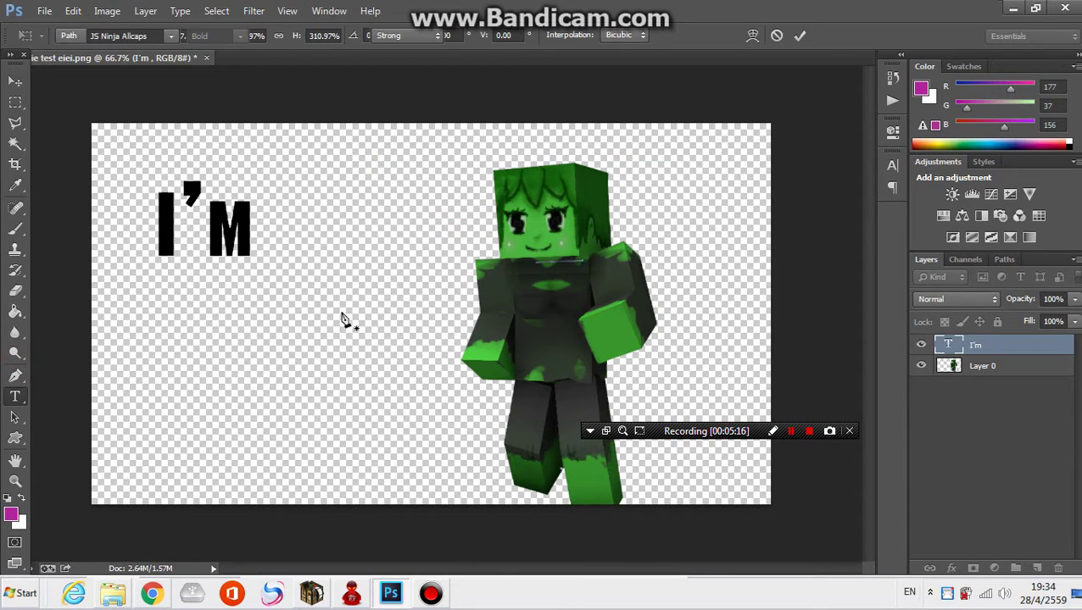
- Add the ZOMBIE text line below I'M
{"action": "left_click", "coordinate": [301, 335]}
{"action": "type", "text": "ZOMBI"}
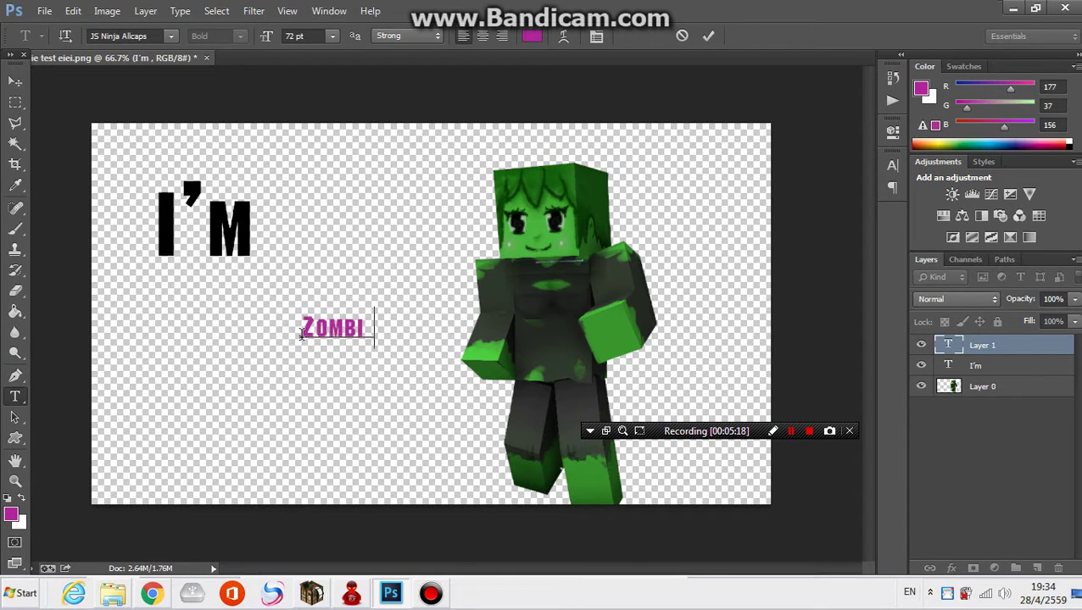
{"action": "type", "text": "E"}
{"action": "key", "text": "ctrl+a"}
{"action": "left_click", "coordinate": [15, 82]}
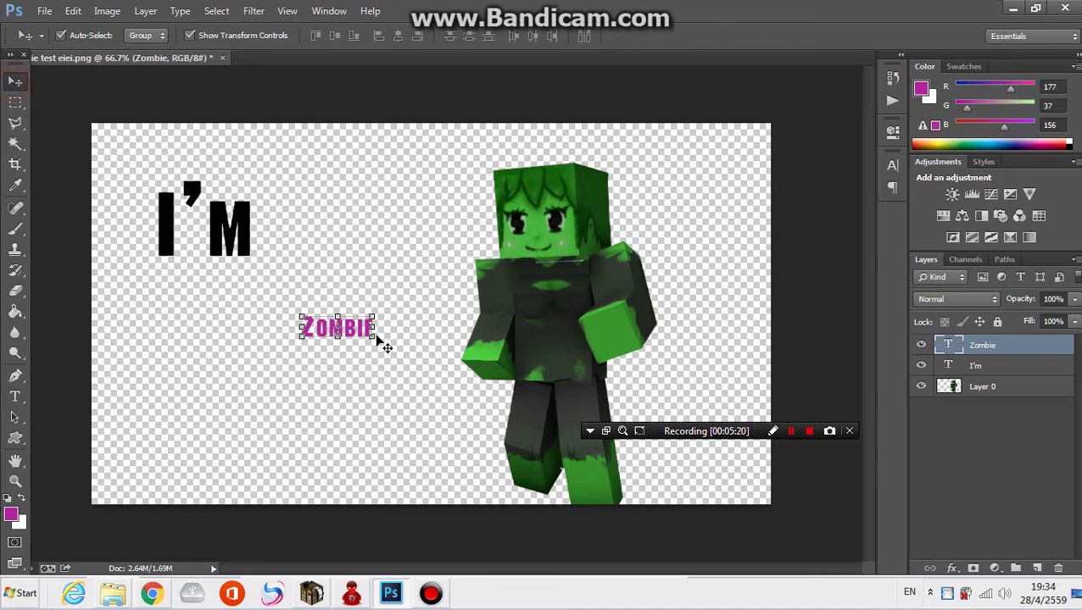
{"action": "left_click_drag", "start_coordinate": [386, 347], "coordinate": [486, 438]}
- Enlarge ZOMBIE to about 393% and nudge it into place under I'M
{"action": "left_click_drag", "start_coordinate": [403, 410], "coordinate": [213, 234]}
{"action": "mouse_move", "coordinate": [418, 410]}
{"action": "left_mouse_down"}
{"action": "mouse_move", "coordinate": [361, 353]}
{"action": "mouse_move", "coordinate": [367, 339]}
{"action": "left_mouse_up"}
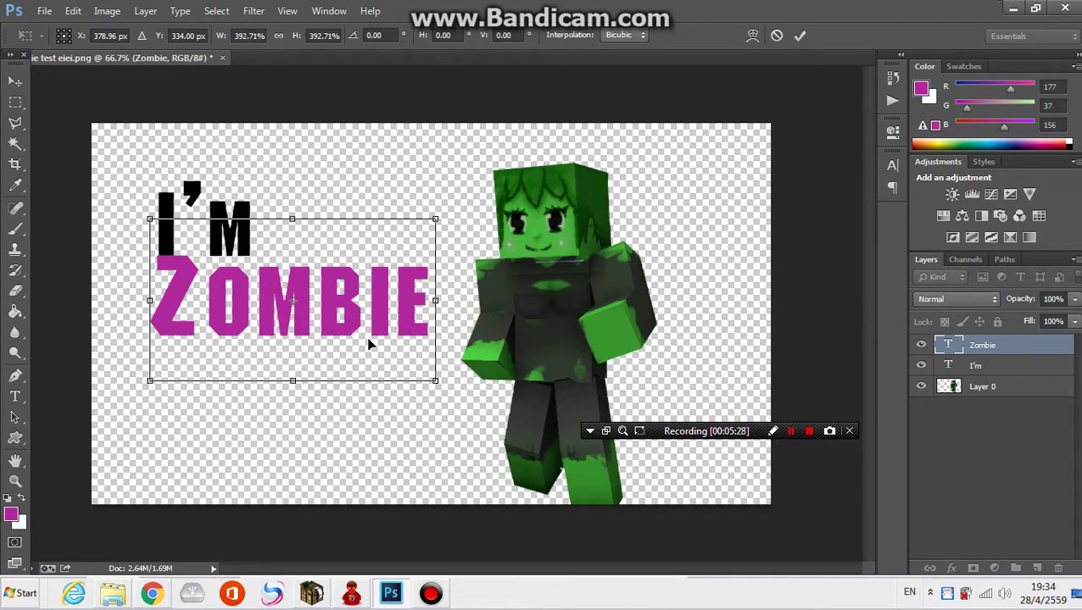
{"action": "key", "text": "Down"}
{"action": "key", "text": "Down"}
{"action": "key", "text": "Down"}
{"action": "key", "text": "Down"}
{"action": "key", "text": "Down"}
{"action": "key", "text": "Down"}
{"action": "key", "text": "Right"}
{"action": "key", "text": "Right"}
{"action": "key", "text": "Right"}
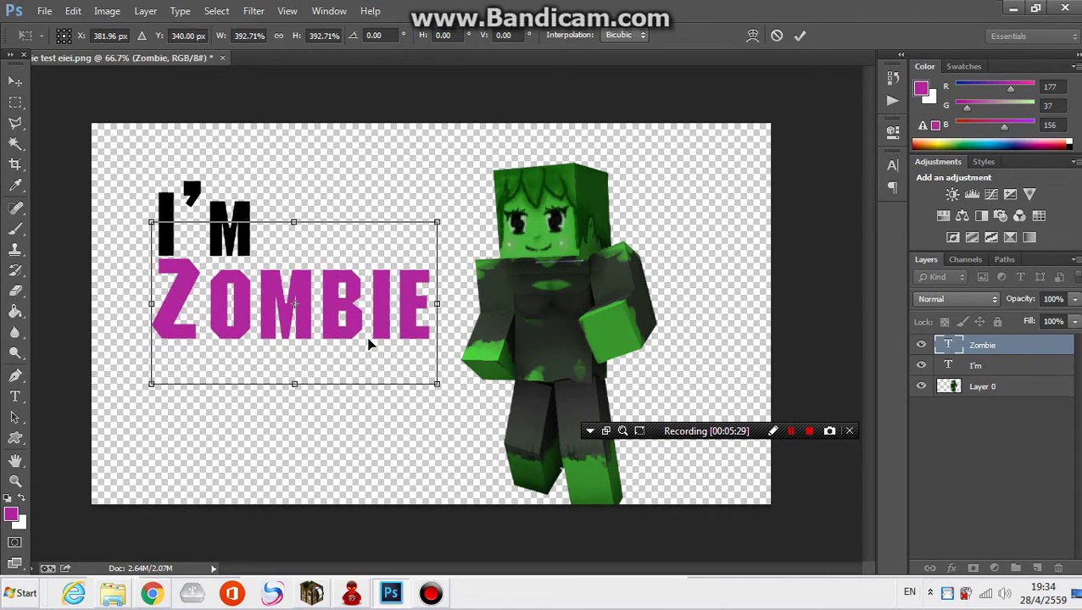
{"action": "key", "text": "Up"}
{"action": "key", "text": "Return"}
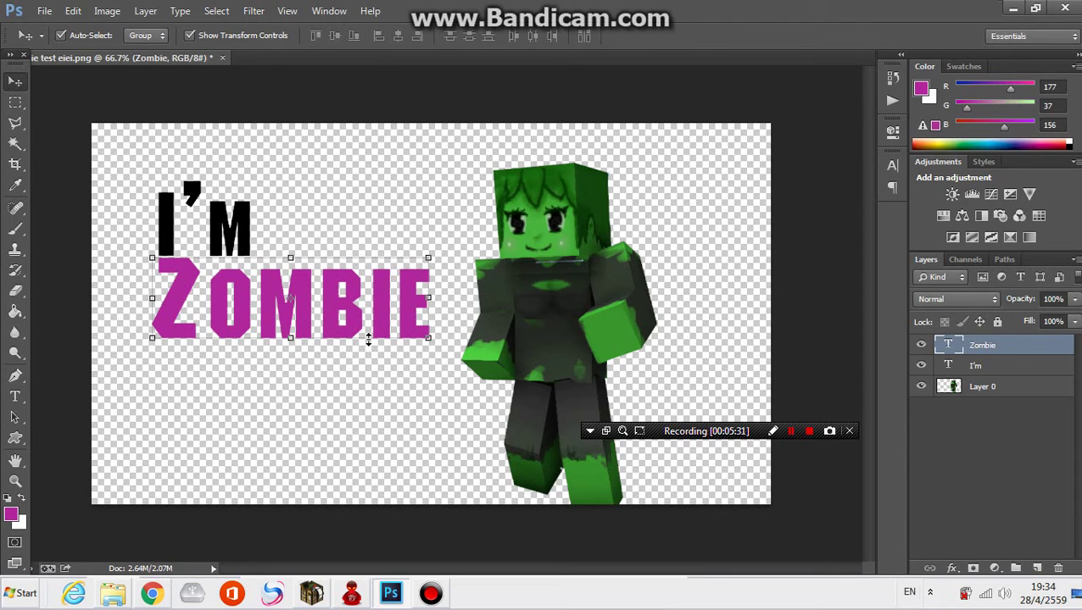
- Give ZOMBIE a black-to-dark-green 176310 gradient overlay, sampling the green from the zombie
{"action": "left_click", "coordinate": [954, 567]}
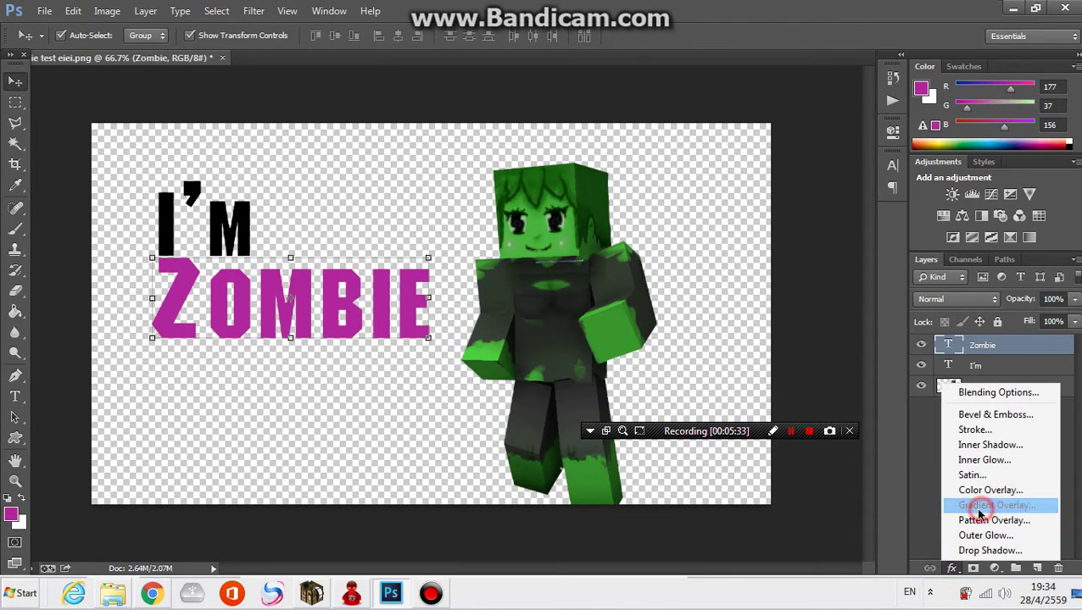
{"action": "left_click", "coordinate": [975, 506]}
{"action": "left_click_drag", "start_coordinate": [547, 143], "coordinate": [753, 144]}
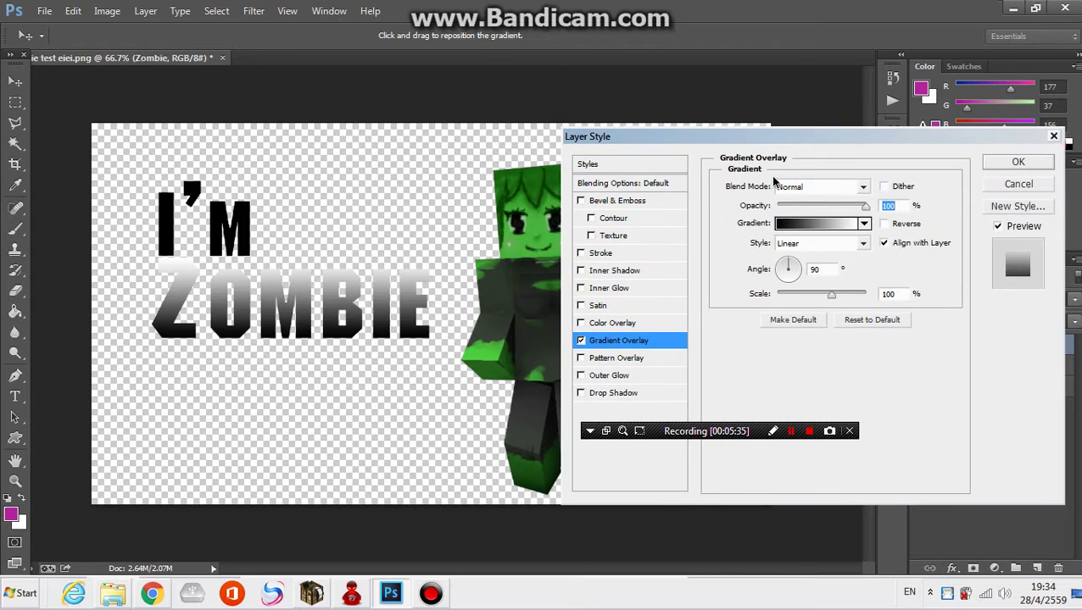
{"action": "left_click", "coordinate": [811, 225]}
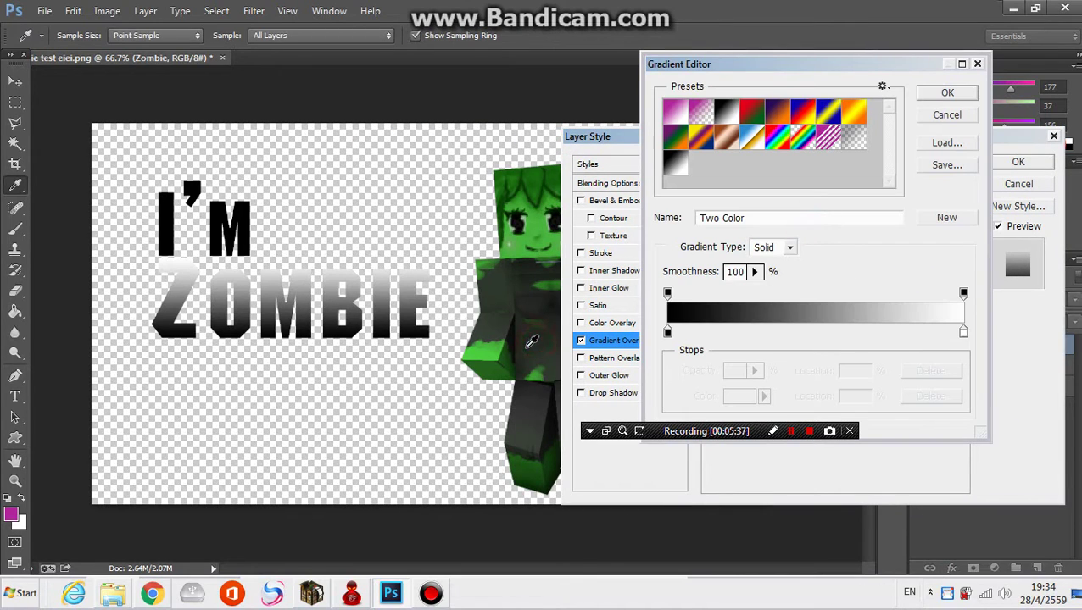
{"action": "left_click", "coordinate": [668, 332]}
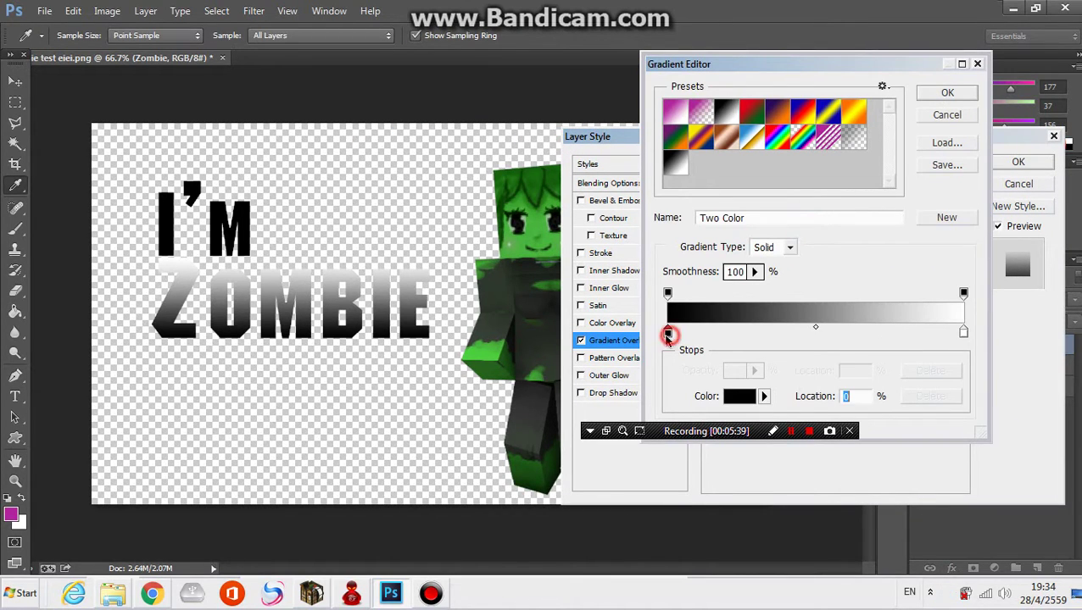
{"action": "left_click", "coordinate": [962, 331]}
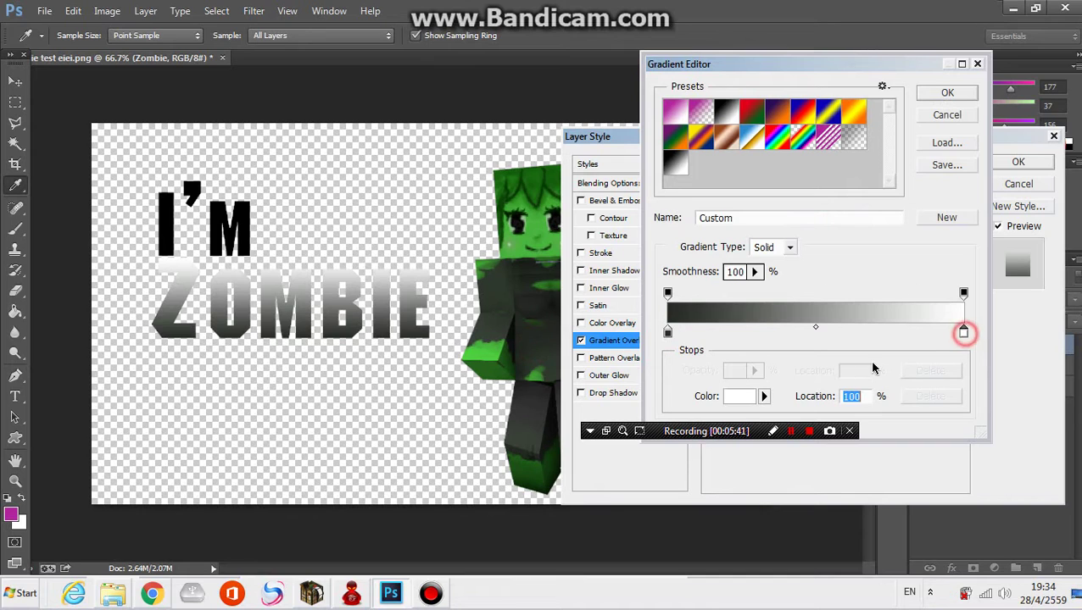
{"action": "left_click", "coordinate": [733, 405]}
{"action": "left_click_drag", "start_coordinate": [571, 190], "coordinate": [876, 216]}
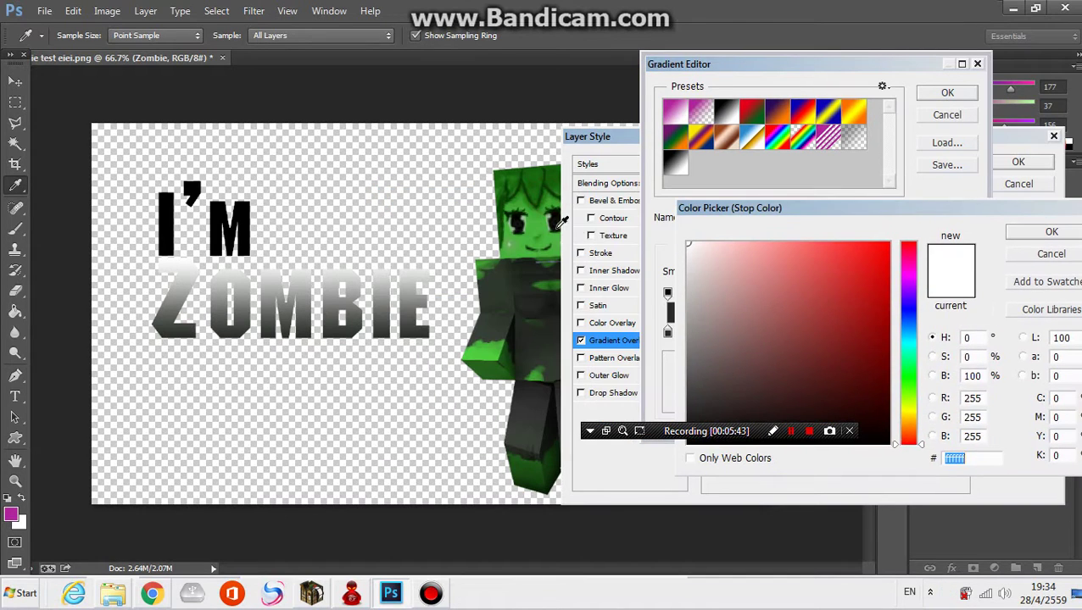
{"action": "left_click", "coordinate": [533, 210]}
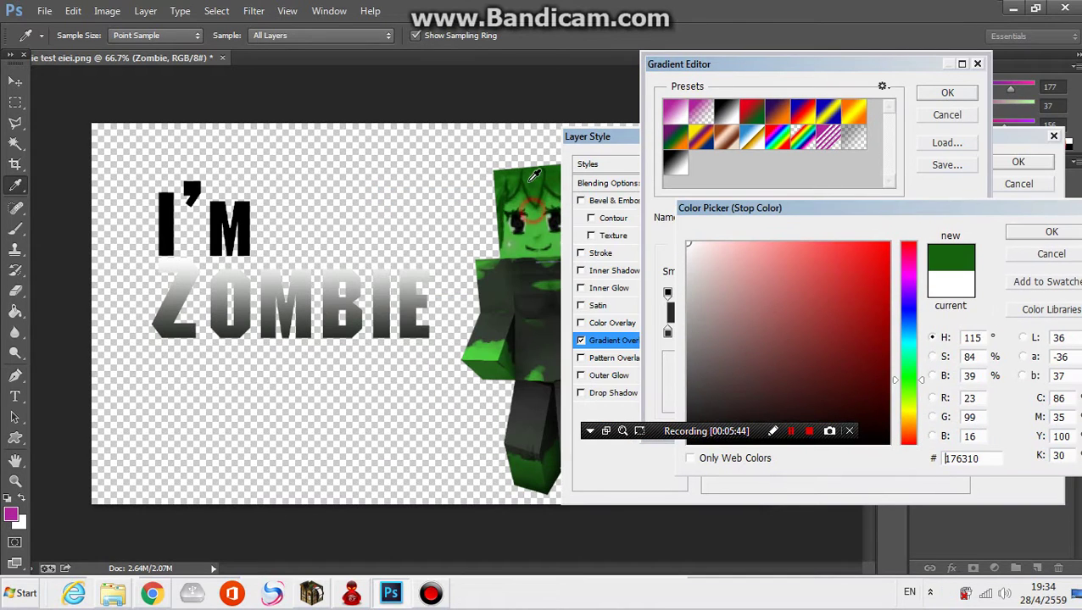
{"action": "left_click", "coordinate": [1042, 235]}
{"action": "left_click", "coordinate": [933, 92]}
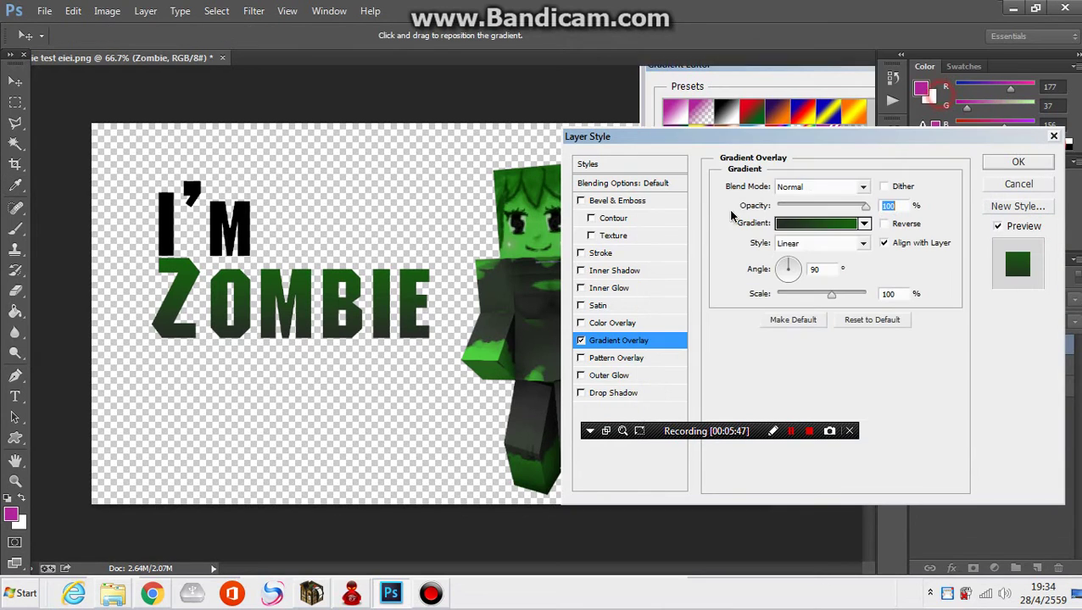
{"action": "left_click", "coordinate": [615, 253]}
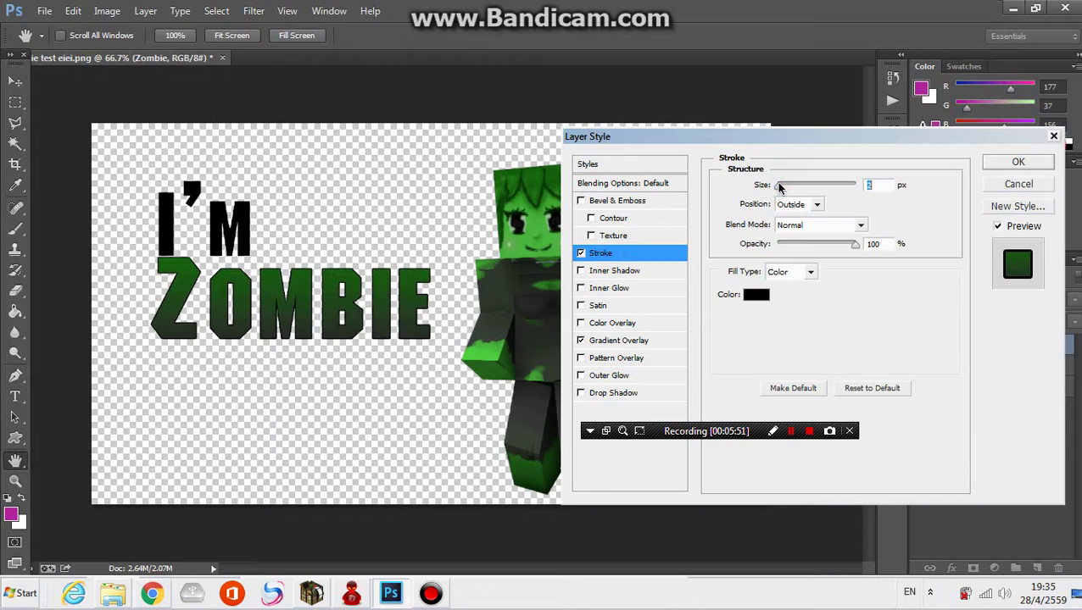
- Thicken the ZOMBIE stroke and enable Inner Glow instead of Inner Shadow
{"action": "left_click_drag", "start_coordinate": [778, 185], "coordinate": [781, 186]}
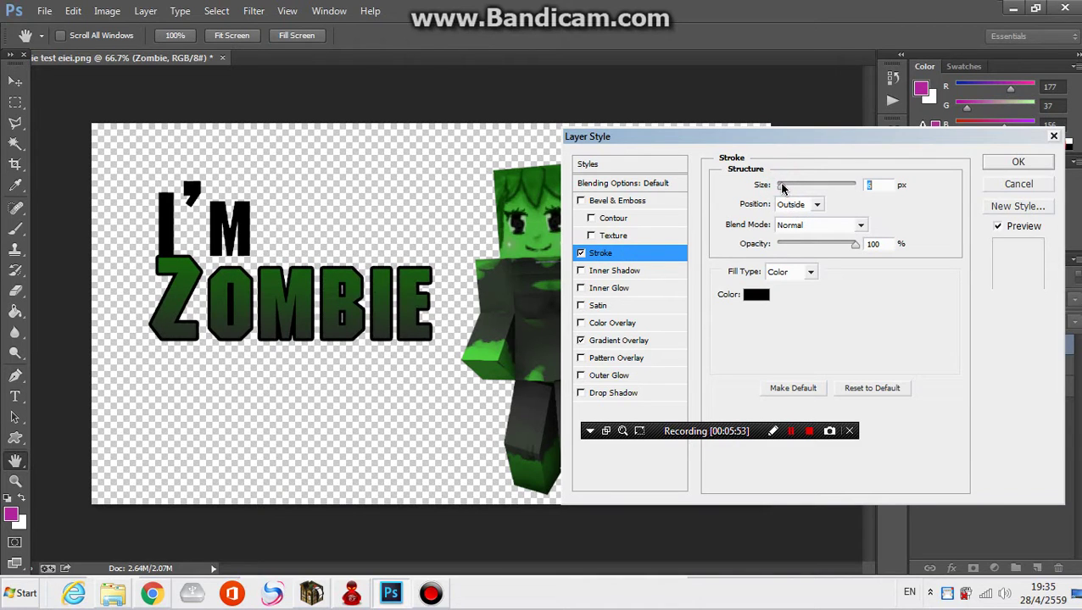
{"action": "left_click", "coordinate": [619, 273]}
{"action": "left_click", "coordinate": [580, 270]}
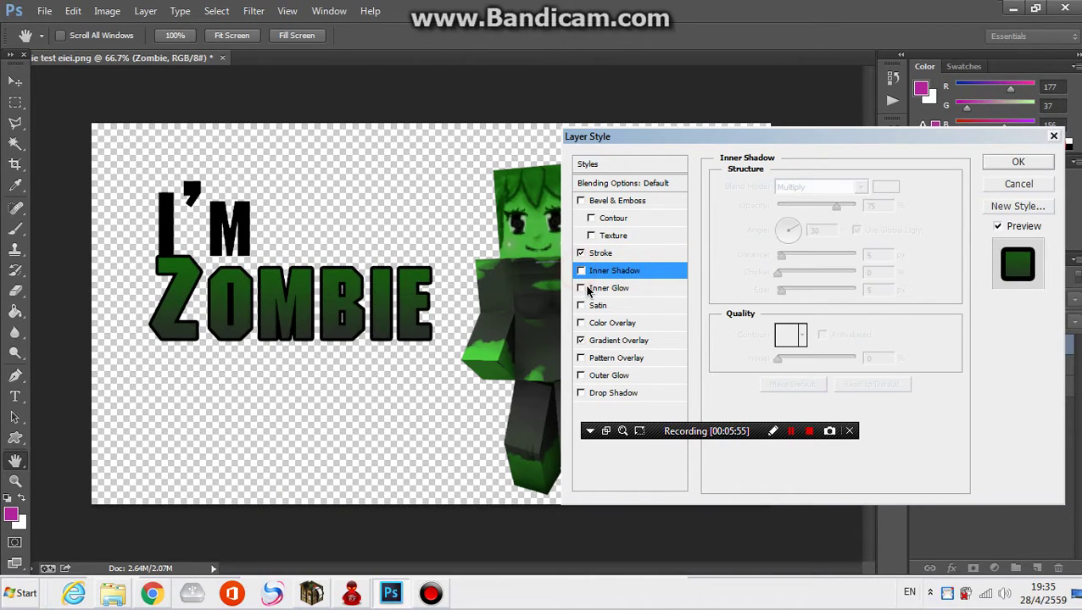
{"action": "left_click", "coordinate": [580, 289]}
{"action": "left_click", "coordinate": [617, 289]}
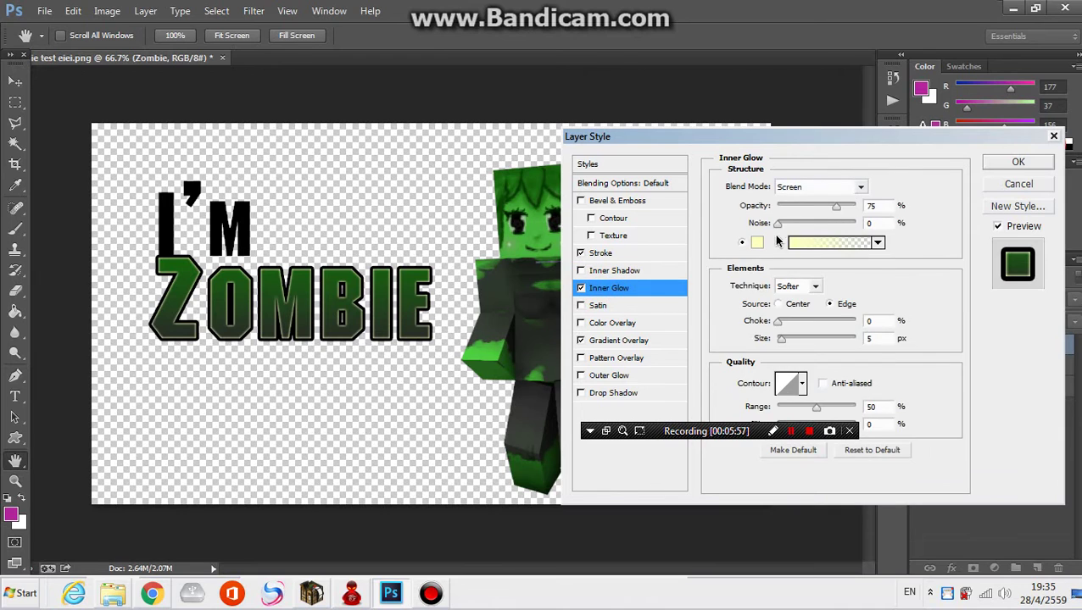
- Set the inner glow to white with 100% choke, 1 px size and near-full opacity
{"action": "left_click", "coordinate": [757, 243]}
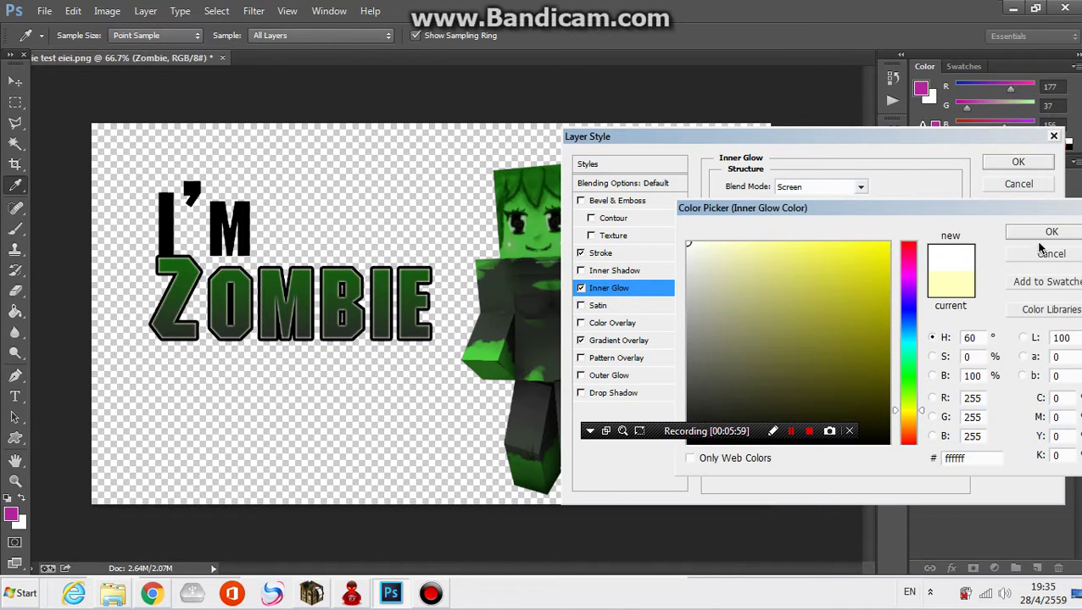
{"action": "left_click", "coordinate": [1038, 236]}
{"action": "left_click_drag", "start_coordinate": [780, 321], "coordinate": [943, 315]}
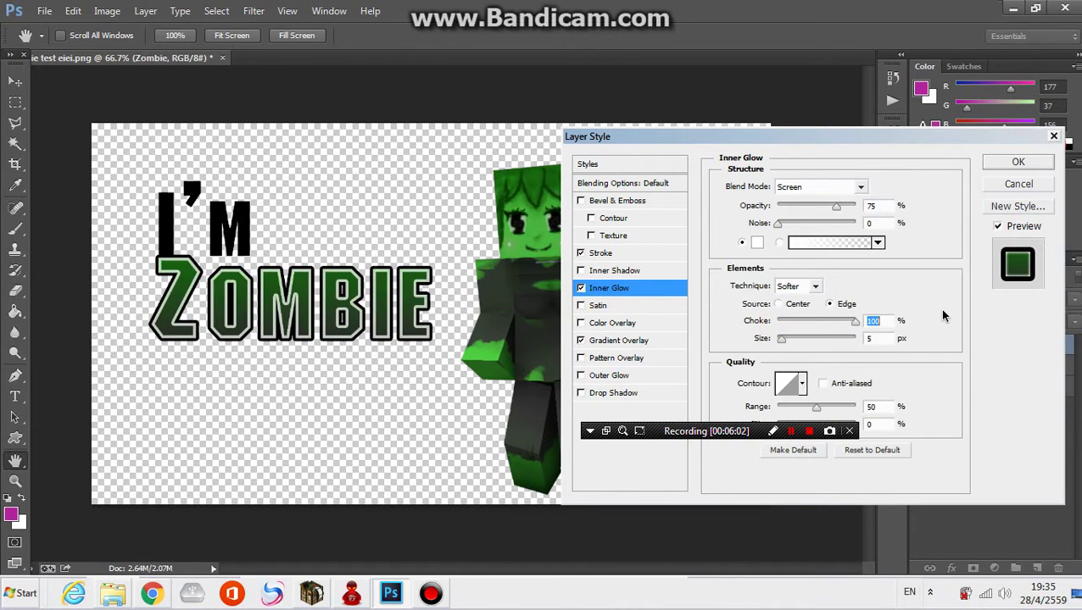
{"action": "left_click_drag", "start_coordinate": [835, 207], "coordinate": [814, 206]}
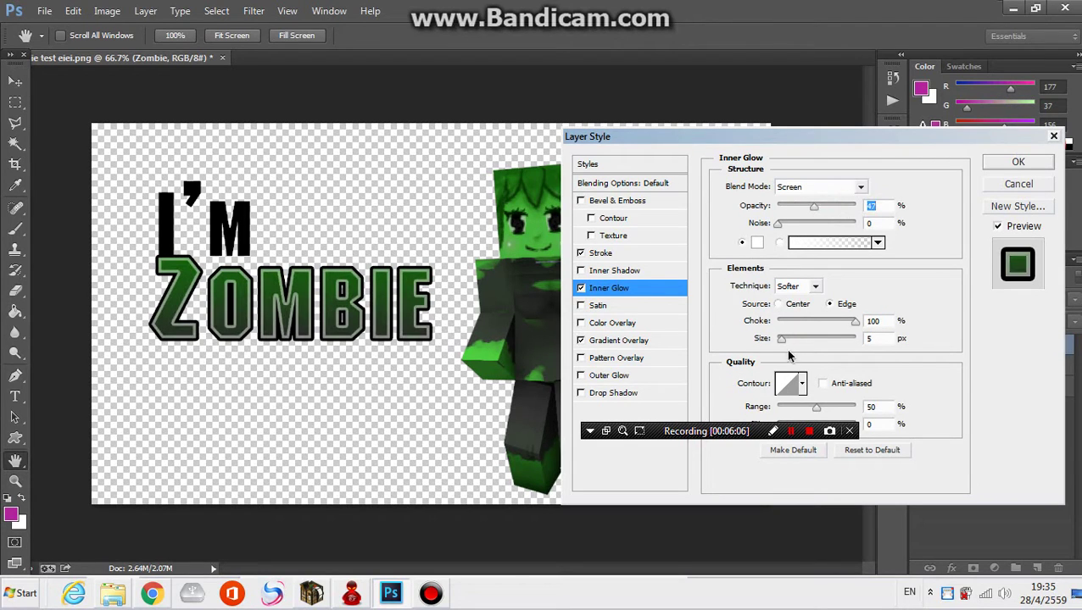
{"action": "left_click_drag", "start_coordinate": [781, 344], "coordinate": [775, 344]}
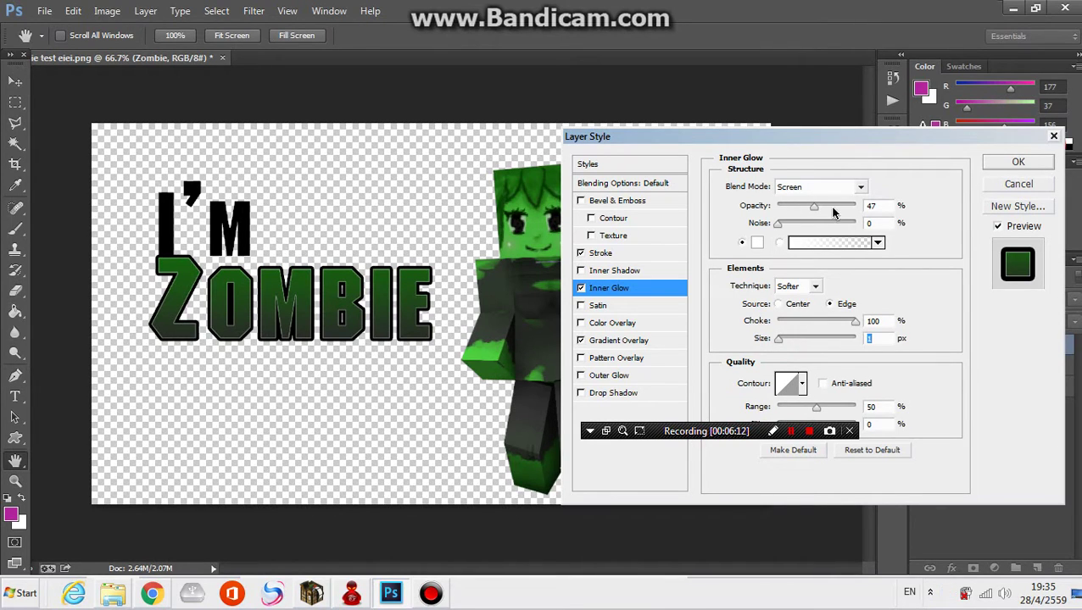
{"action": "mouse_move", "coordinate": [814, 206]}
{"action": "left_mouse_down"}
{"action": "mouse_move", "coordinate": [856, 207]}
{"action": "mouse_move", "coordinate": [832, 209]}
{"action": "left_mouse_up"}
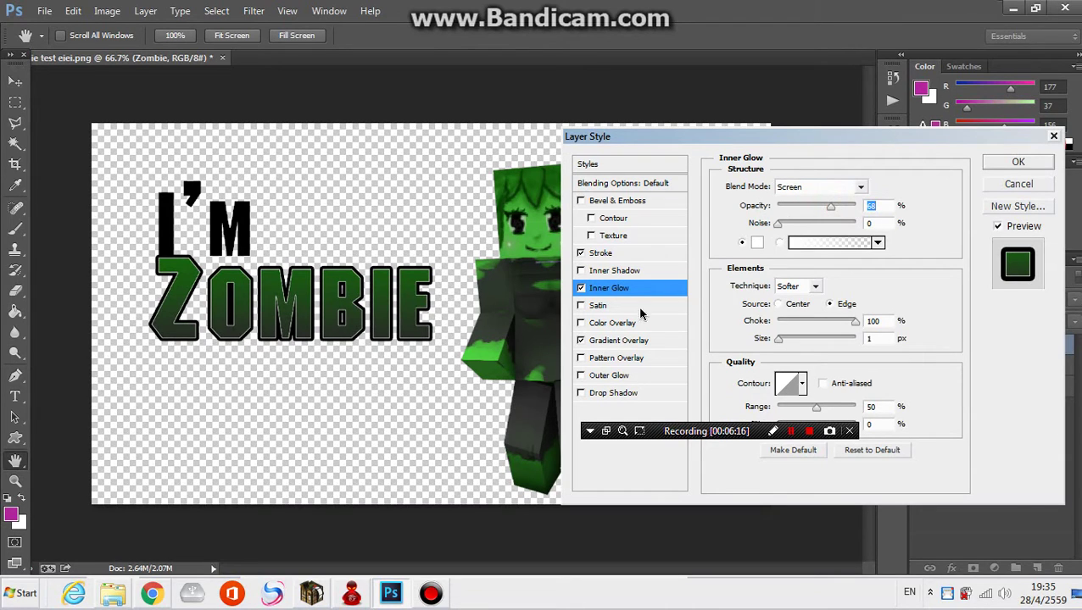
{"action": "left_click", "coordinate": [598, 307]}
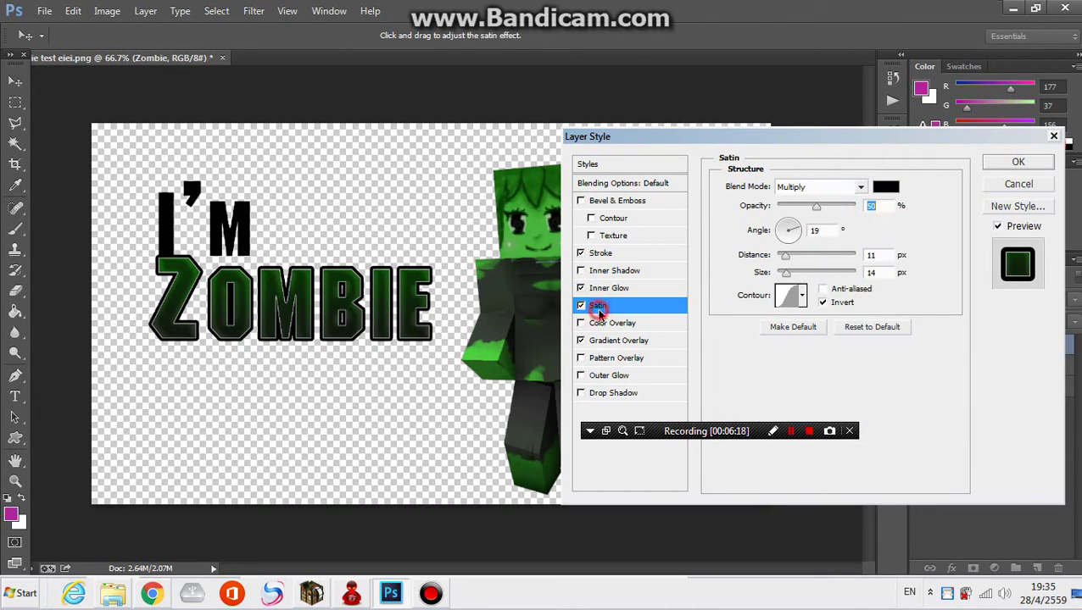
- Remove Satin and add a drop shadow with 100% opacity and 100% spread
{"action": "left_click", "coordinate": [581, 305]}
{"action": "left_click", "coordinate": [580, 323]}
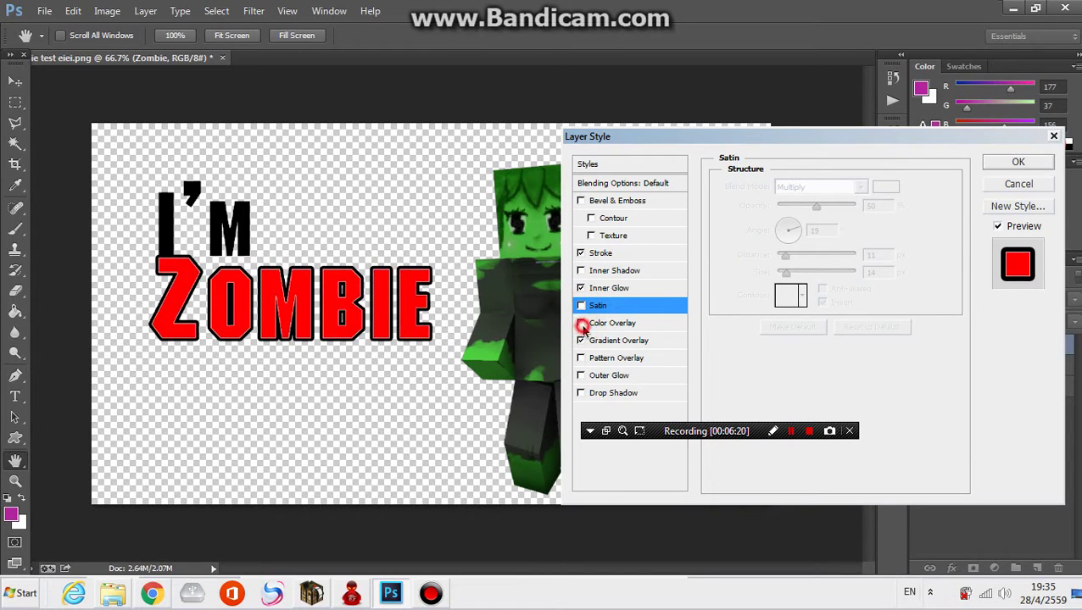
{"action": "left_click", "coordinate": [581, 323]}
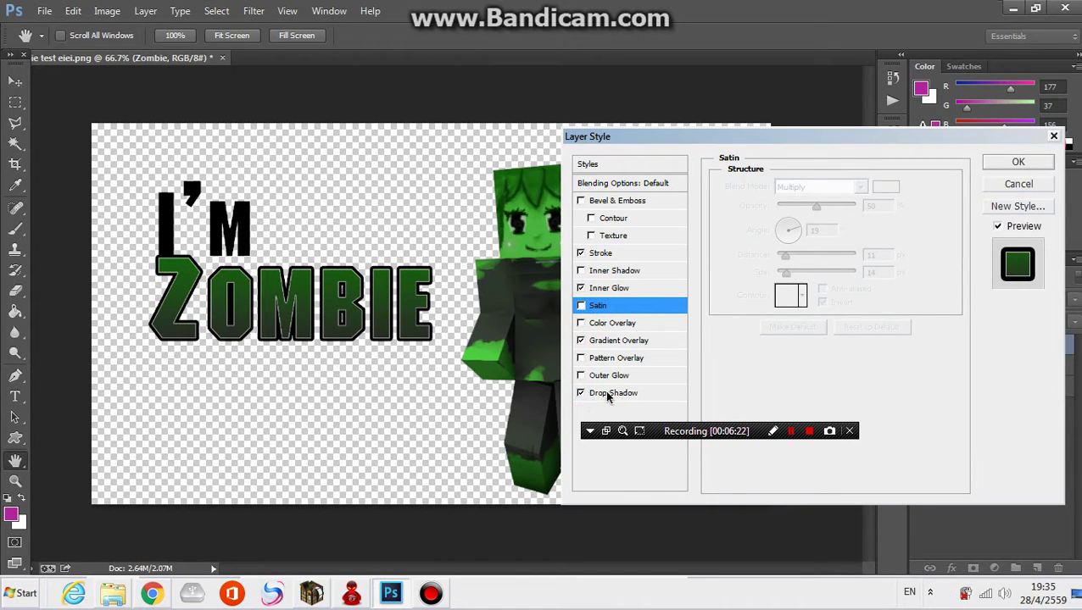
{"action": "left_click", "coordinate": [608, 395]}
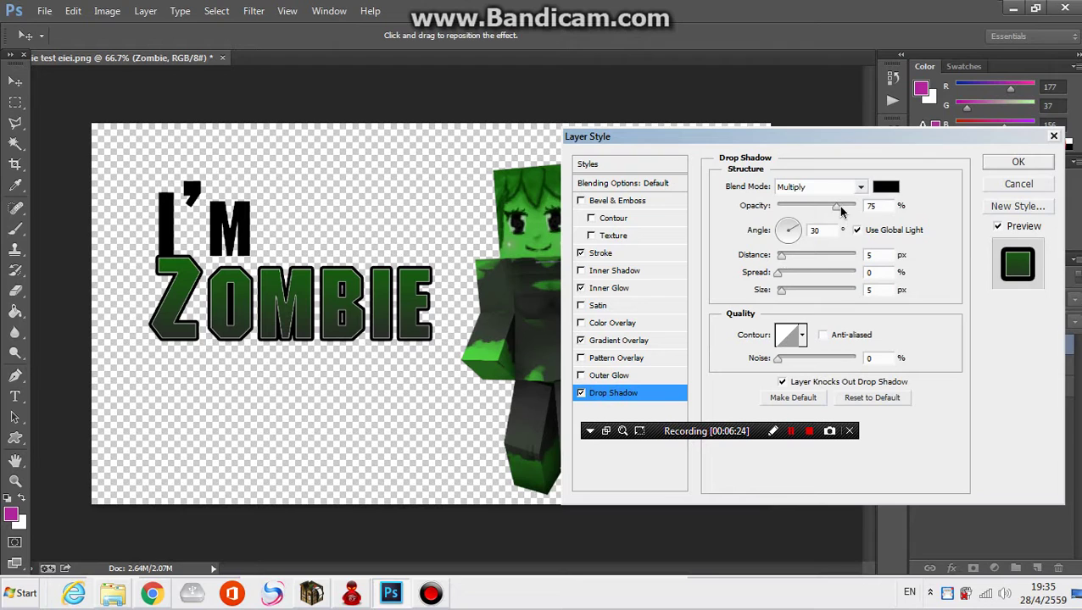
{"action": "left_click_drag", "start_coordinate": [839, 208], "coordinate": [858, 208]}
{"action": "left_click_drag", "start_coordinate": [791, 273], "coordinate": [912, 286]}
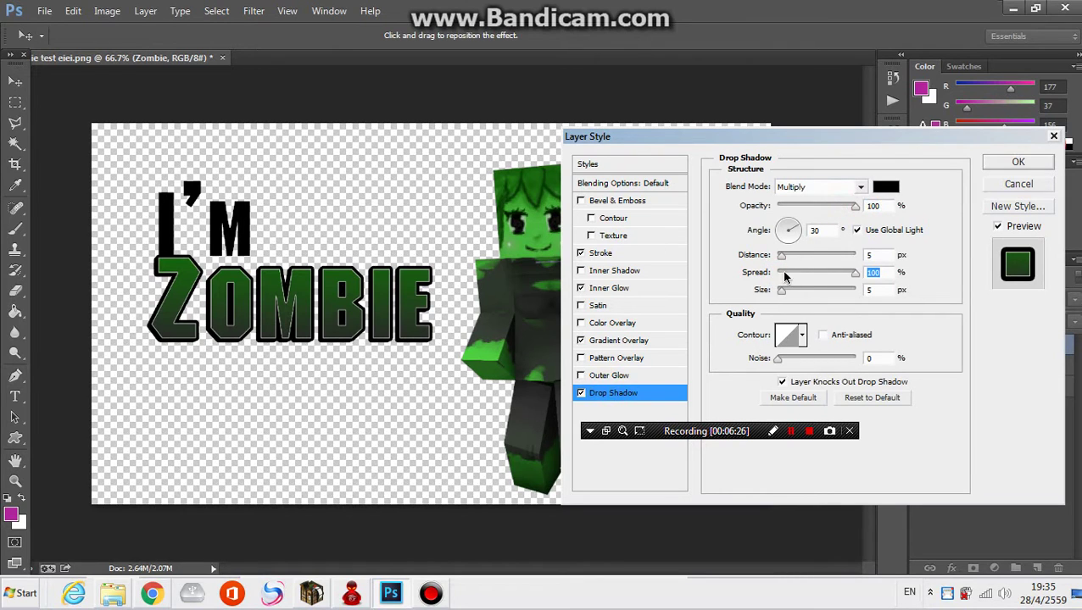
- Angle the drop shadow at 135°, fine-tune its size, and apply the style
{"action": "left_click_drag", "start_coordinate": [787, 297], "coordinate": [786, 292]}
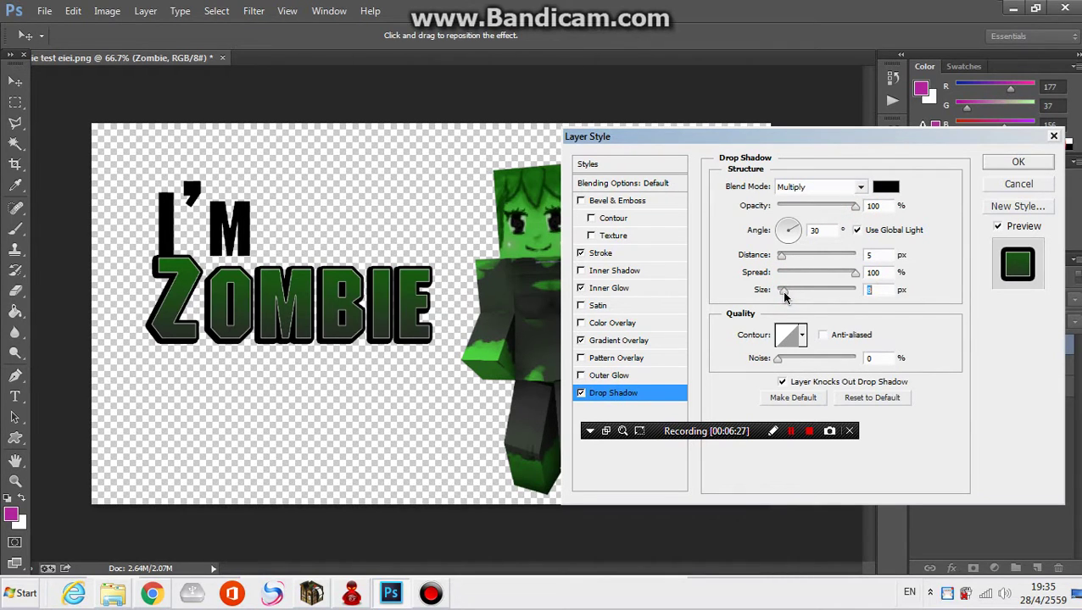
{"action": "left_click", "coordinate": [784, 233]}
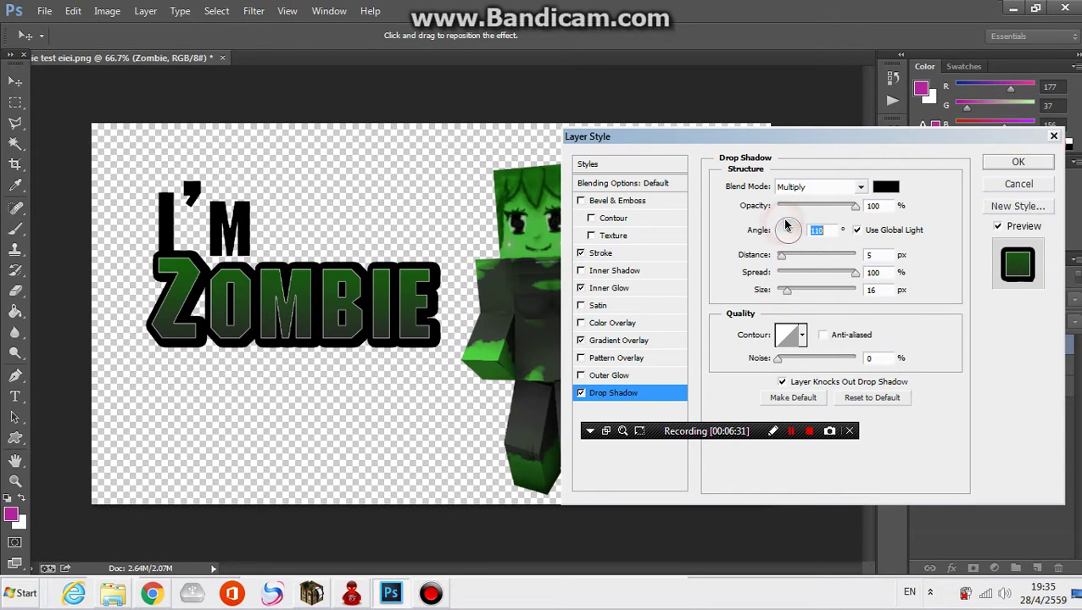
{"action": "left_click_drag", "start_coordinate": [784, 226], "coordinate": [784, 229]}
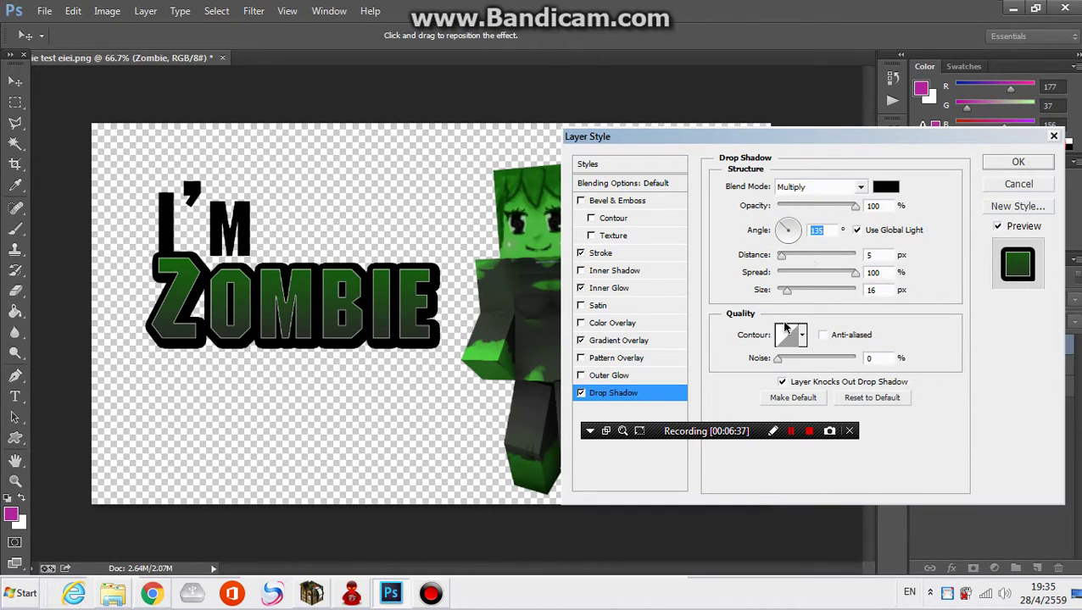
{"action": "left_click_drag", "start_coordinate": [786, 294], "coordinate": [780, 295]}
{"action": "left_click_drag", "start_coordinate": [782, 294], "coordinate": [783, 294]}
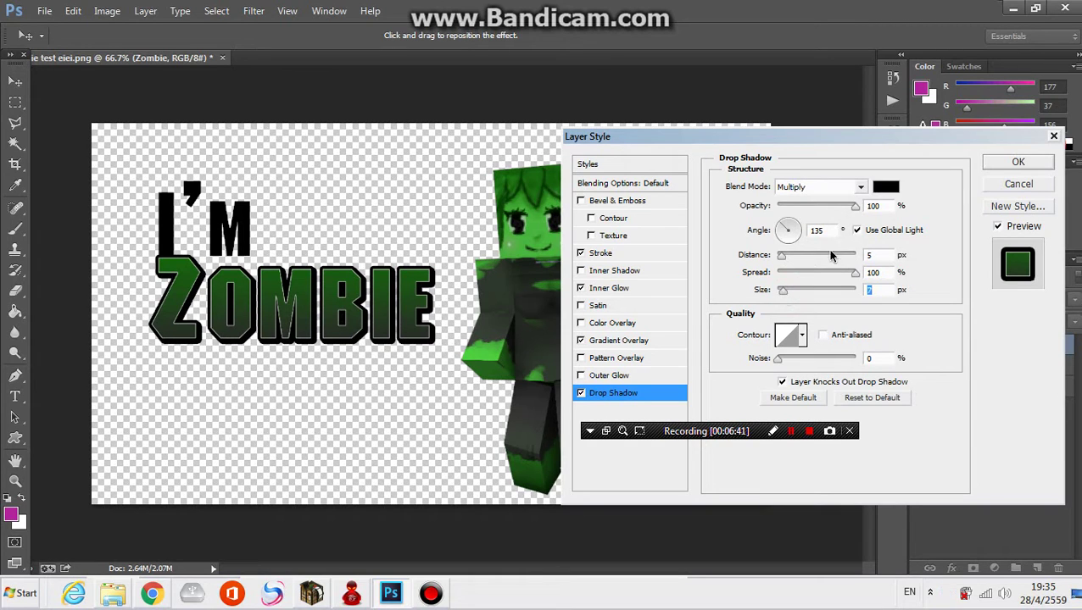
{"action": "left_click", "coordinate": [1018, 163]}
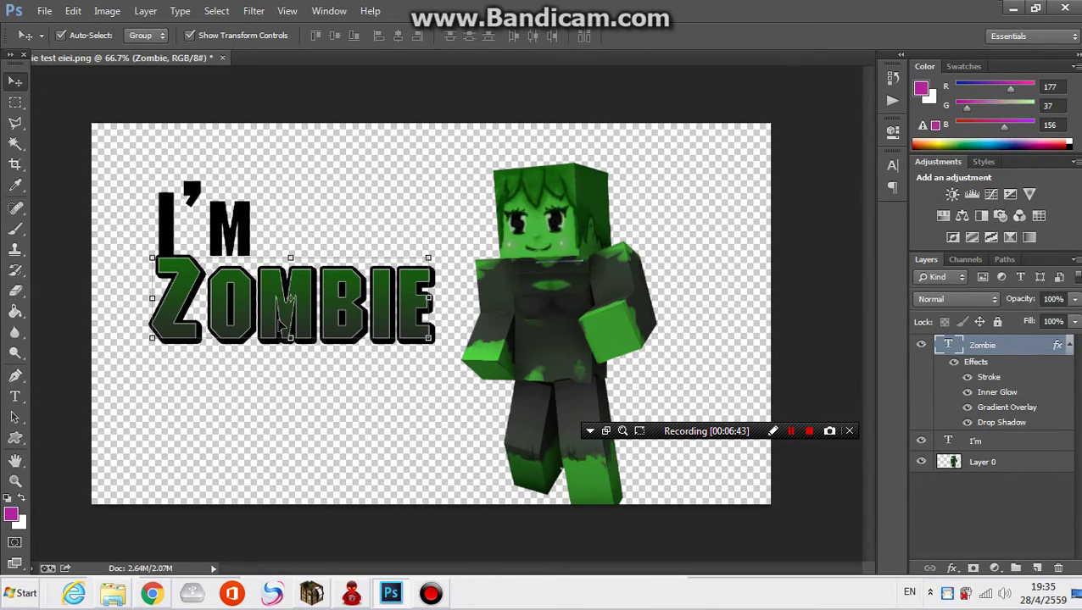
- Nudge ZOMBIE slightly, create a new layer, and pick a grunge brush
{"action": "left_click_drag", "start_coordinate": [262, 314], "coordinate": [258, 321]}
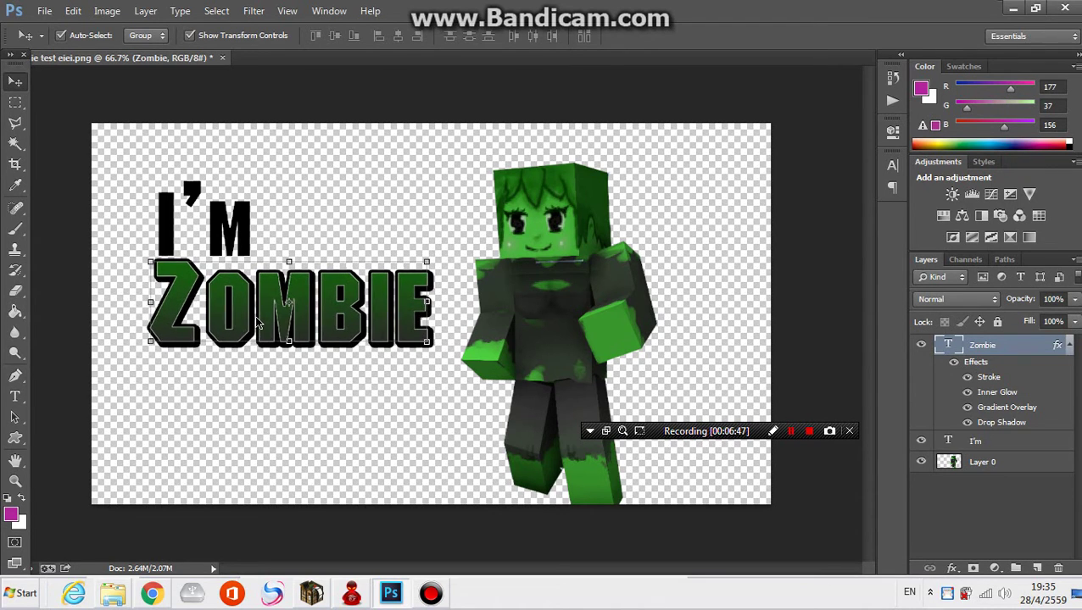
{"action": "key", "text": "b"}
{"action": "right_click", "coordinate": [390, 338]}
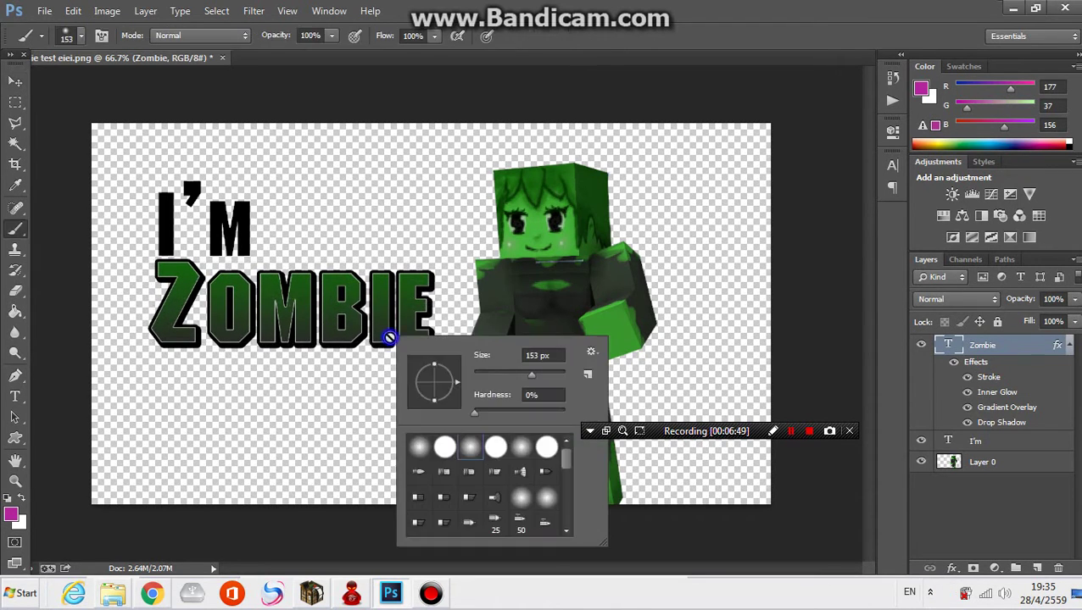
{"action": "left_click", "coordinate": [1038, 568]}
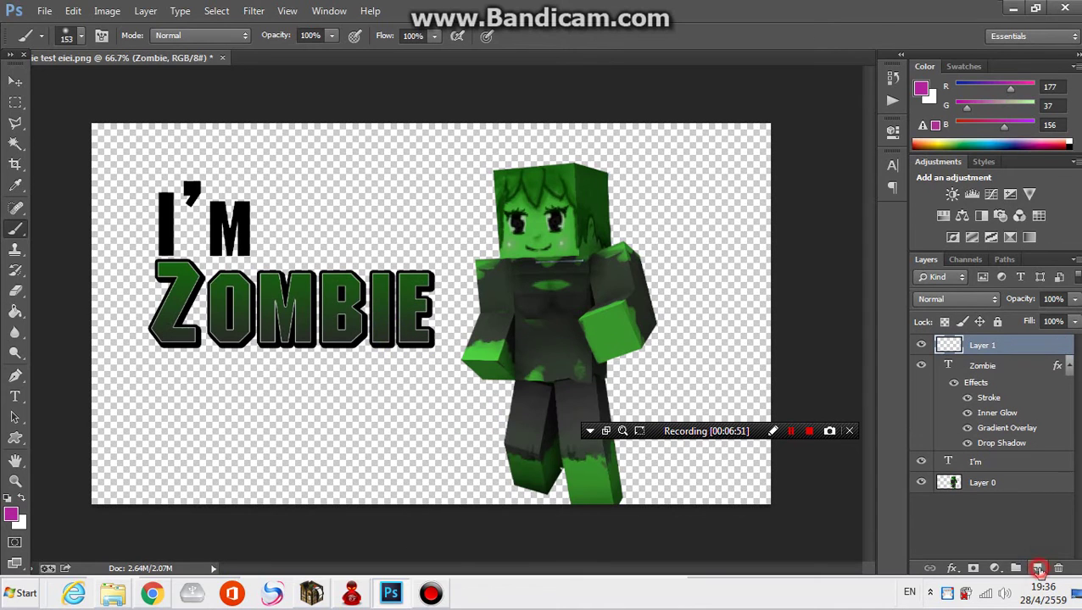
{"action": "right_click", "coordinate": [509, 339]}
{"action": "left_click_drag", "start_coordinate": [685, 466], "coordinate": [686, 533]}
{"action": "left_click", "coordinate": [616, 528]}
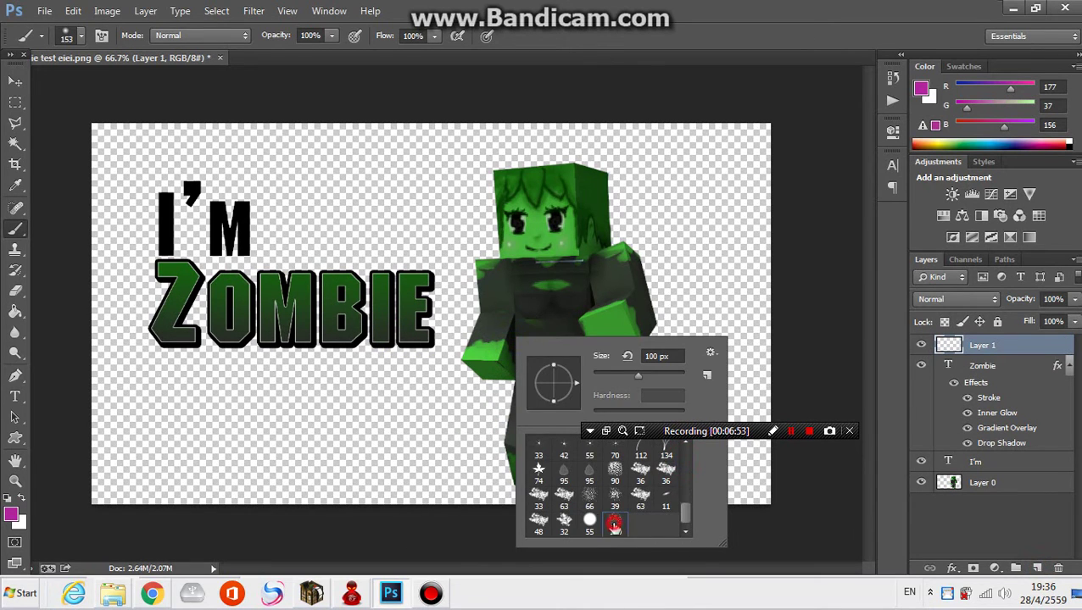
- Paint a dark grey grunge band across the middle and move Layer 1 below Layer 0
{"action": "right_click", "coordinate": [208, 313]}
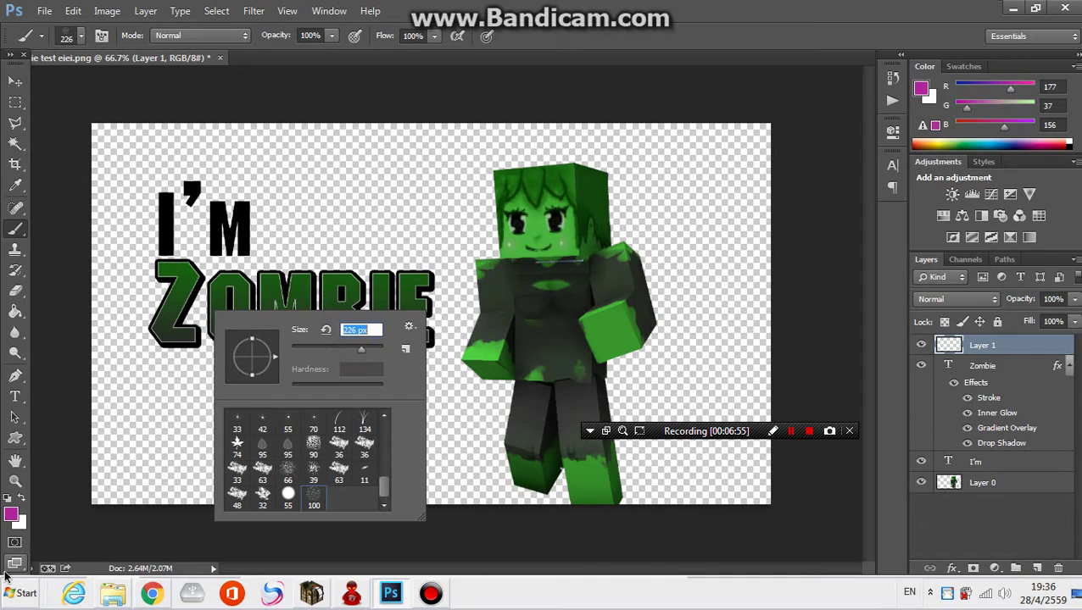
{"action": "left_click", "coordinate": [11, 515]}
{"action": "left_click_drag", "start_coordinate": [801, 301], "coordinate": [672, 424]}
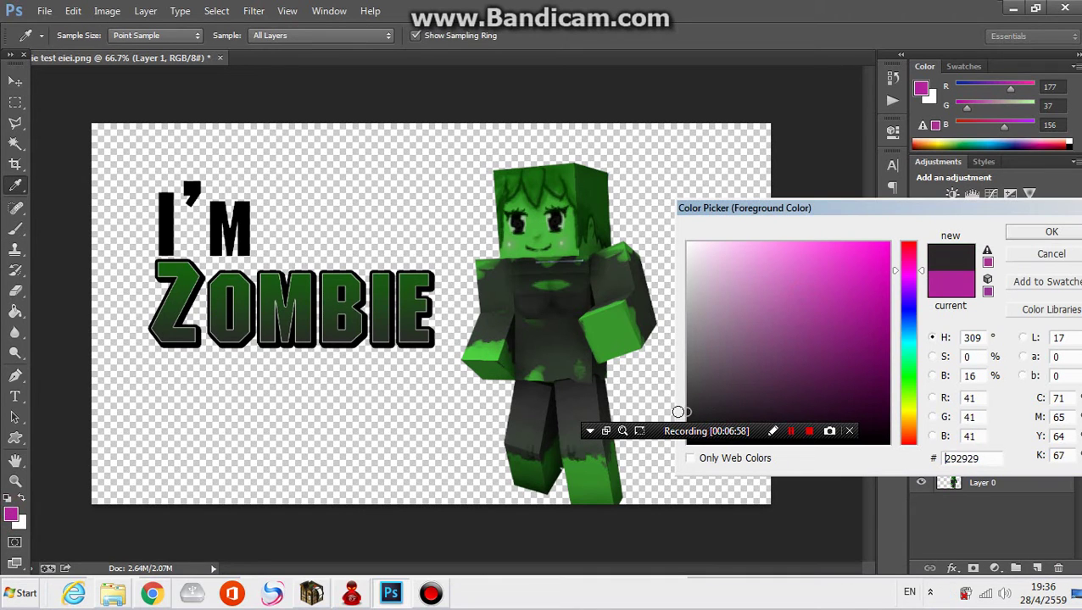
{"action": "left_click", "coordinate": [1040, 236]}
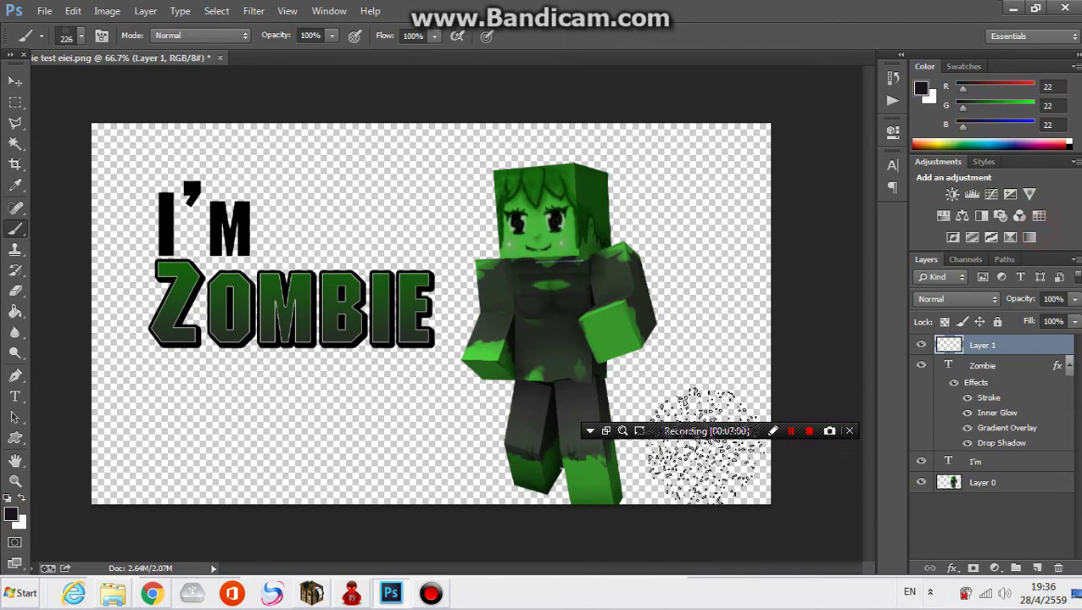
{"action": "mouse_move", "coordinate": [543, 500]}
{"action": "left_mouse_down"}
{"action": "mouse_move", "coordinate": [810, 424]}
{"action": "mouse_move", "coordinate": [76, 500]}
{"action": "left_mouse_up"}
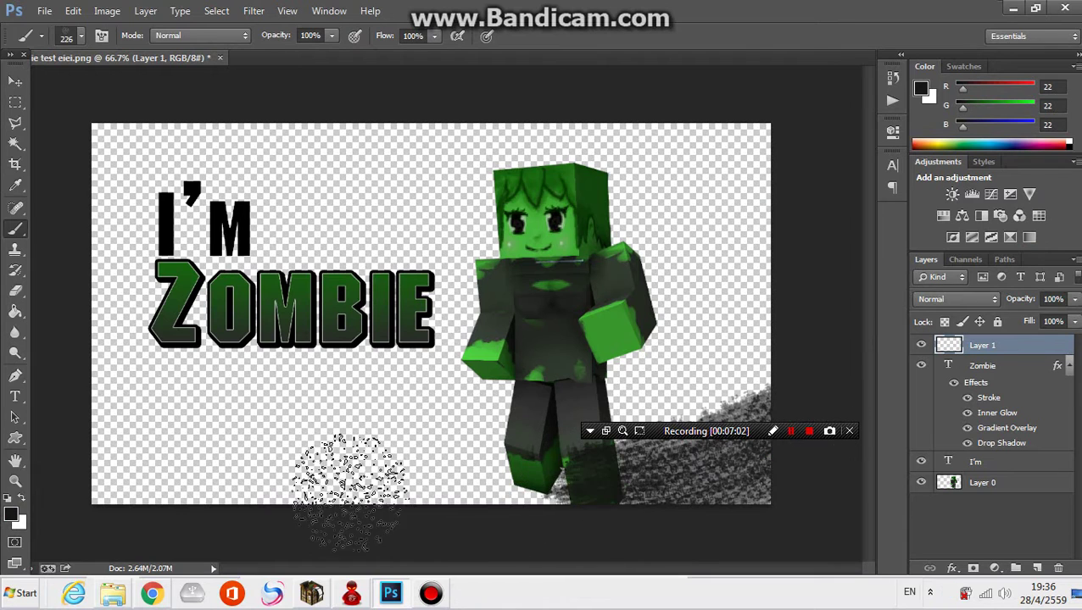
{"action": "key", "text": "ctrl+z"}
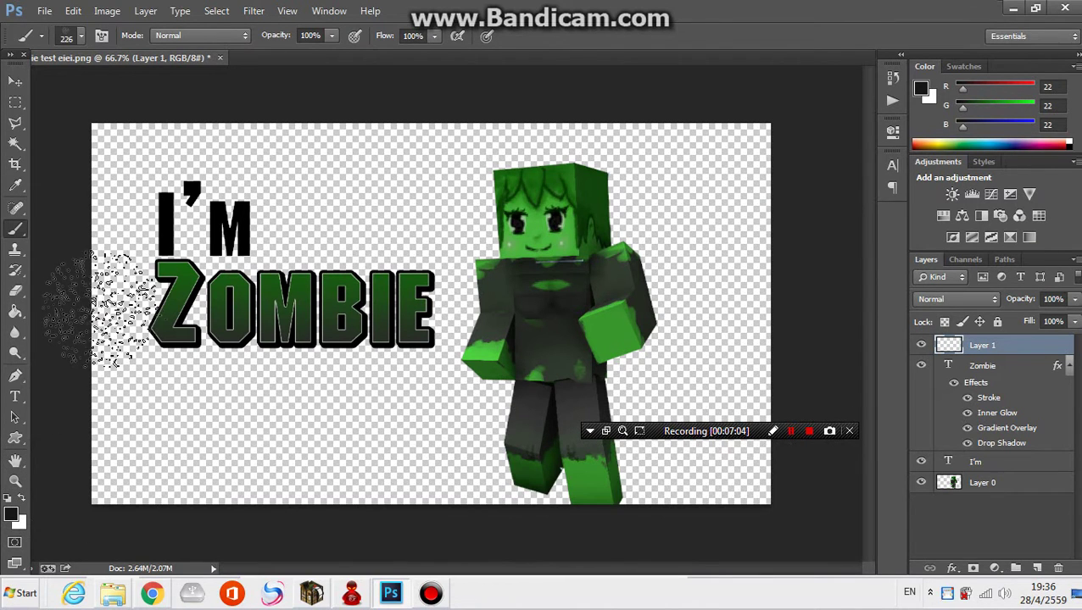
{"action": "left_click_drag", "start_coordinate": [93, 309], "coordinate": [831, 255]}
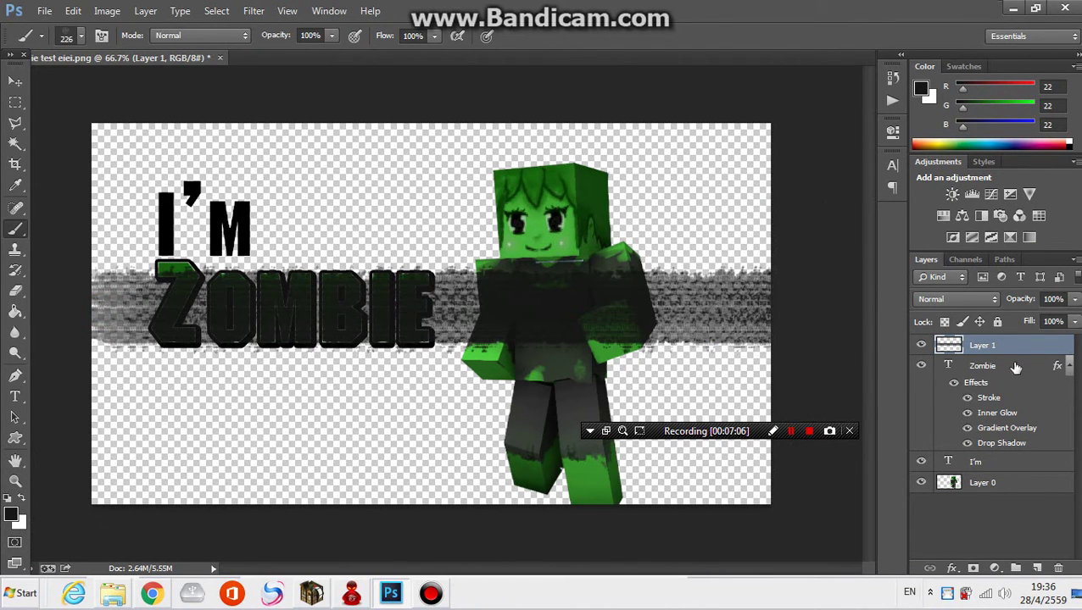
{"action": "left_click_drag", "start_coordinate": [981, 345], "coordinate": [982, 490]}
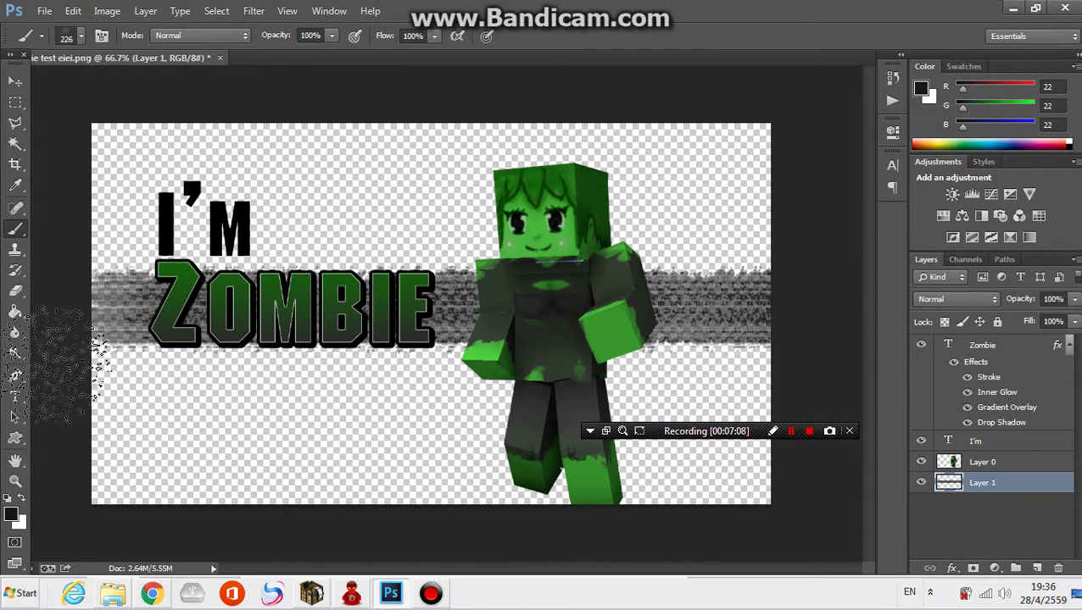
- Extend the grey band and paint two diagonal grunge strokes behind the zombie
{"action": "mouse_move", "coordinate": [72, 318]}
{"action": "left_mouse_down"}
{"action": "mouse_move", "coordinate": [526, 318]}
{"action": "mouse_move", "coordinate": [797, 289]}
{"action": "mouse_move", "coordinate": [670, 306]}
{"action": "left_mouse_up"}
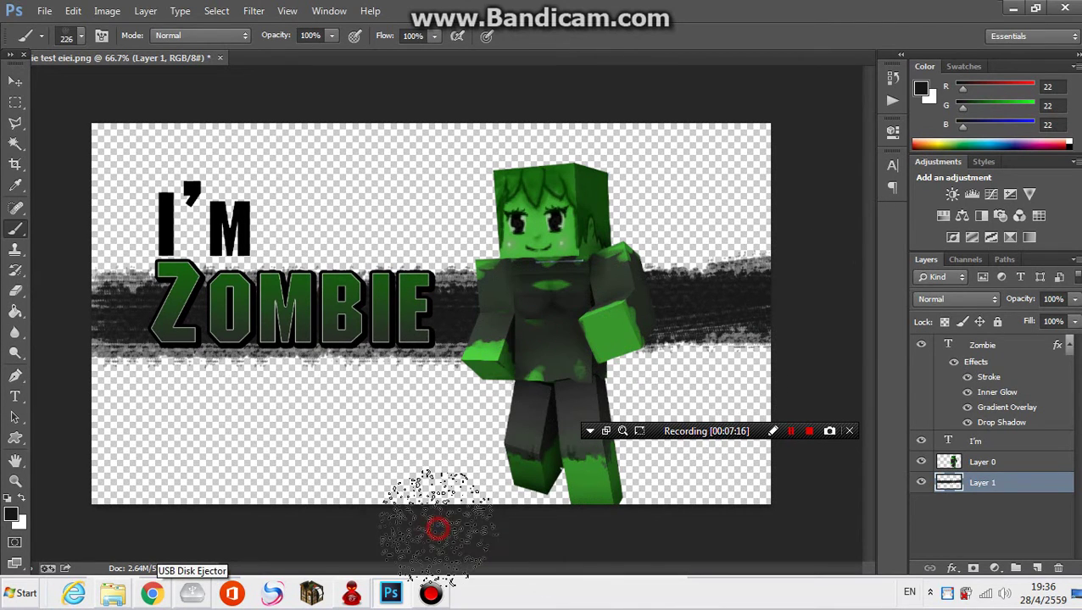
{"action": "left_click_drag", "start_coordinate": [433, 517], "coordinate": [509, 382]}
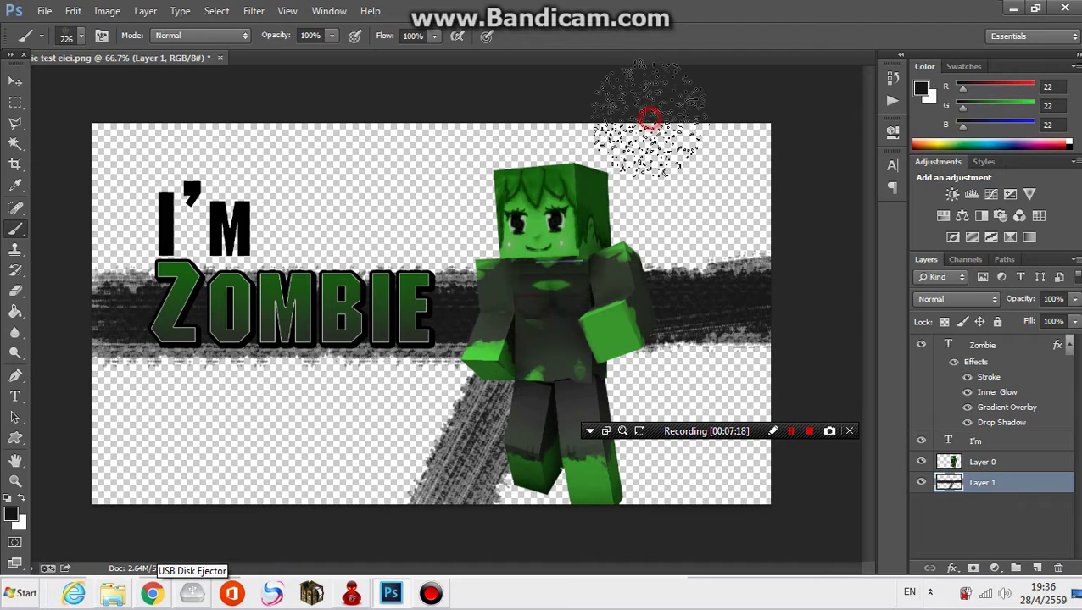
{"action": "left_click_drag", "start_coordinate": [670, 127], "coordinate": [594, 242]}
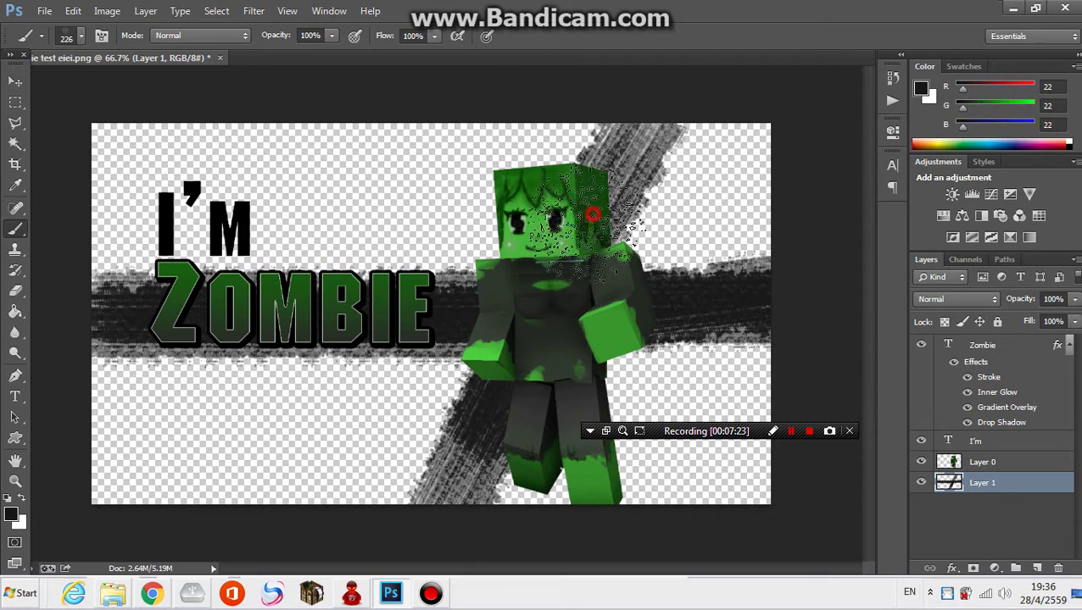
{"action": "left_click", "coordinate": [604, 340]}
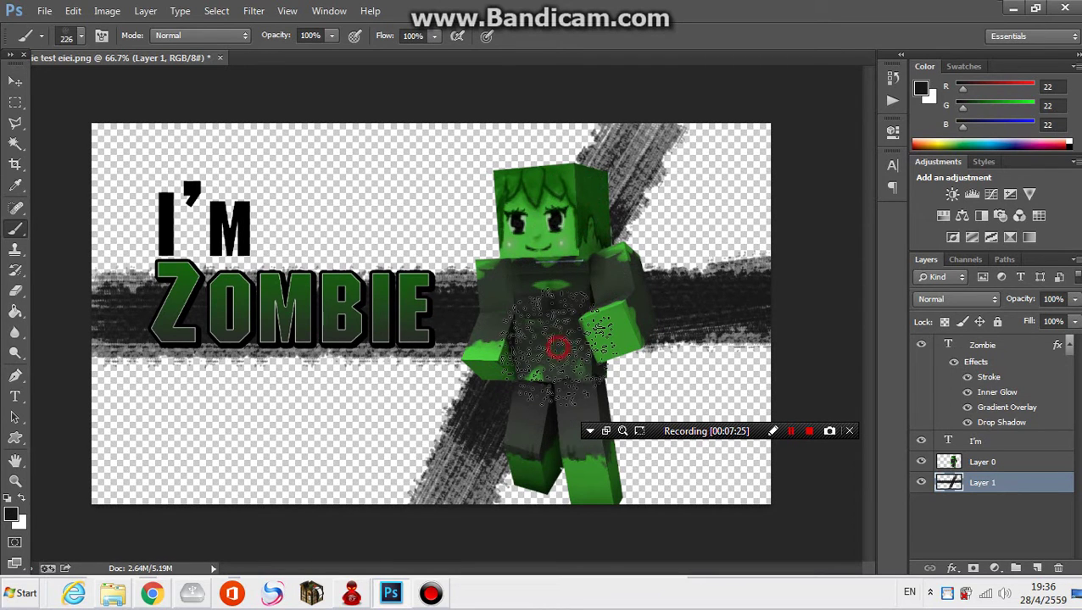
{"action": "left_click", "coordinate": [596, 361]}
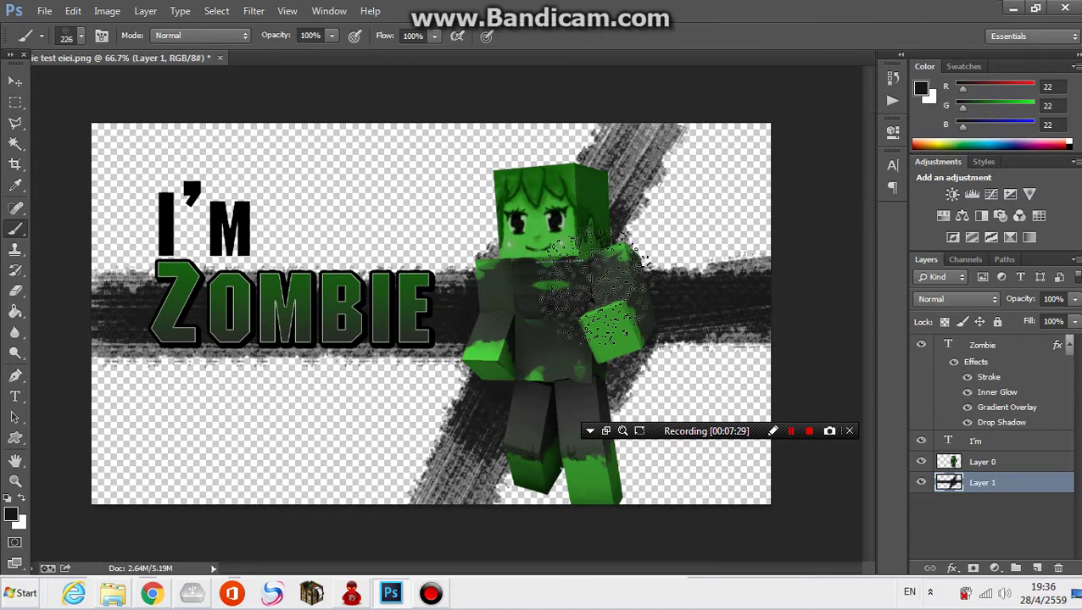
- Add a THE SURVIVAL text layer and position it just below ZOMBIE
{"action": "key", "text": "t"}
{"action": "left_click", "coordinate": [244, 402]}
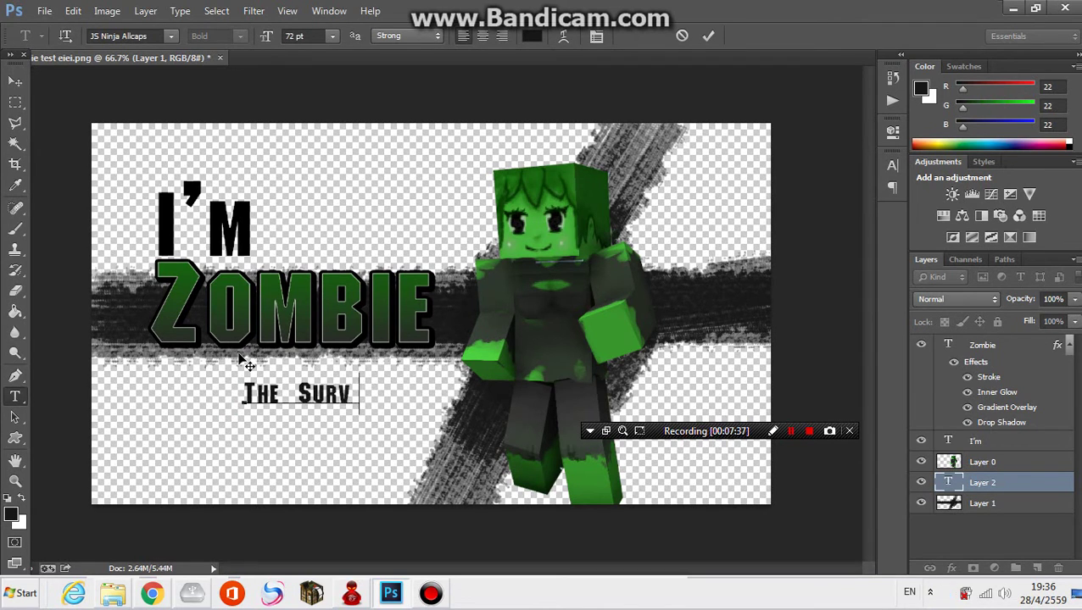
{"action": "mouse_move", "coordinate": [425, 381]}
{"action": "left_mouse_down"}
{"action": "mouse_move", "coordinate": [395, 367]}
{"action": "mouse_move", "coordinate": [443, 266]}
{"action": "mouse_move", "coordinate": [436, 247]}
{"action": "mouse_move", "coordinate": [462, 266]}
{"action": "left_mouse_up"}
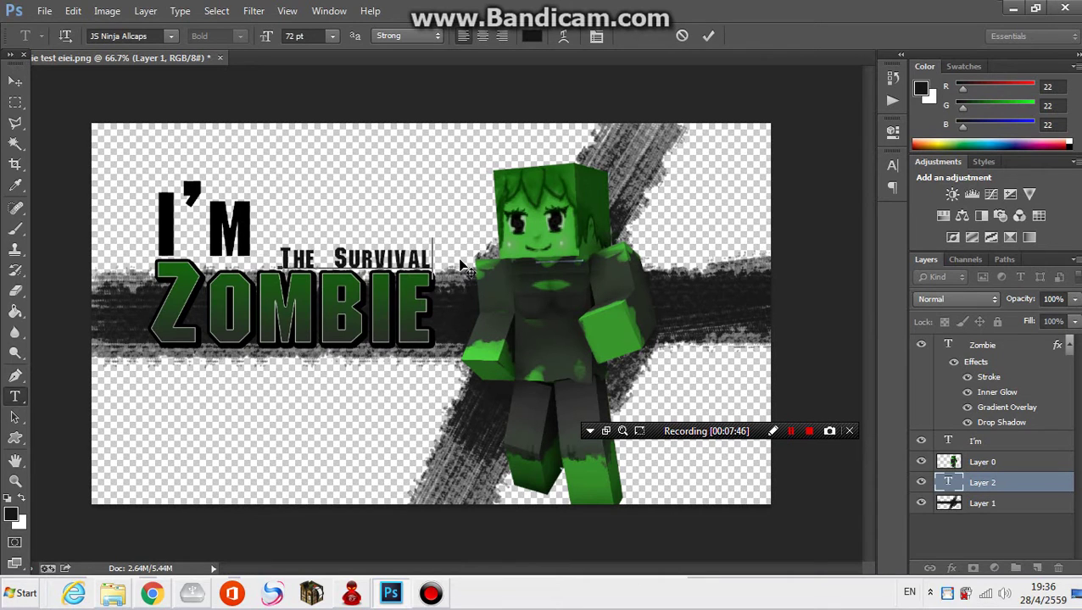
{"action": "mouse_move", "coordinate": [462, 265]}
{"action": "left_mouse_down"}
{"action": "mouse_move", "coordinate": [475, 373]}
{"action": "mouse_move", "coordinate": [198, 373]}
{"action": "left_mouse_up"}
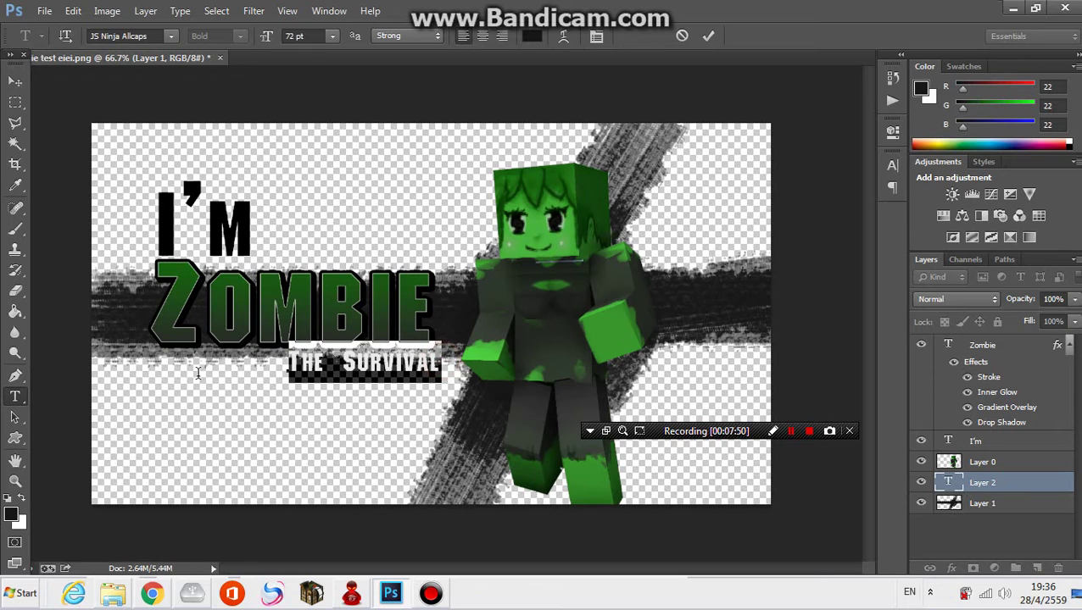
{"action": "left_click", "coordinate": [950, 569]}
- Give THE SURVIVAL a stroke and a gradient overlay, dropping the colour overlay
{"action": "left_click", "coordinate": [950, 569]}
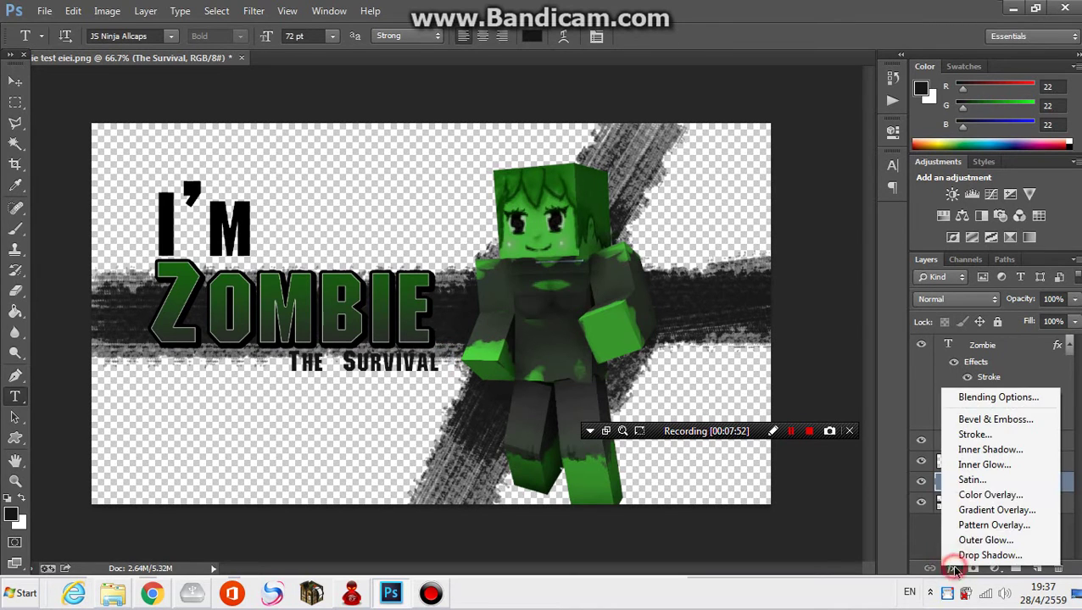
{"action": "left_click", "coordinate": [990, 495]}
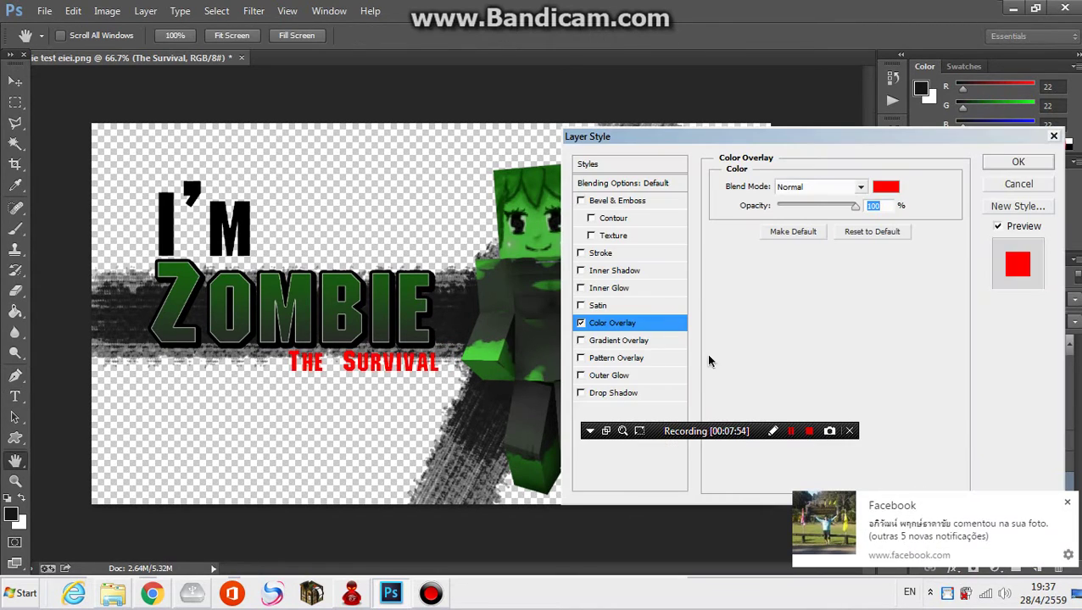
{"action": "left_click", "coordinate": [581, 323]}
{"action": "left_click", "coordinate": [580, 252]}
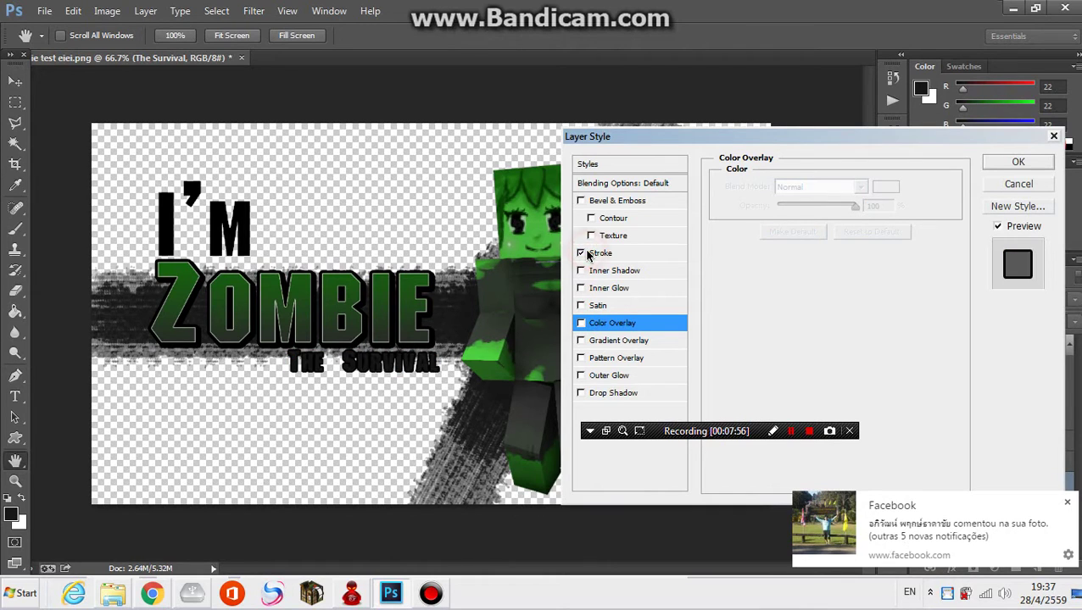
{"action": "left_click", "coordinate": [602, 254]}
{"action": "left_click", "coordinate": [582, 342]}
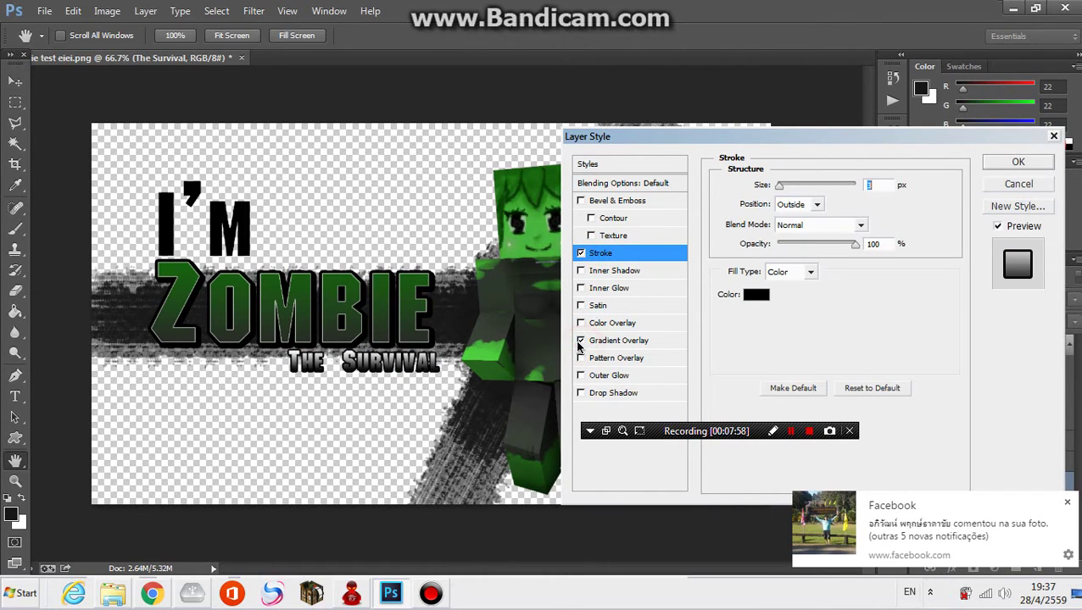
{"action": "left_click", "coordinate": [605, 342]}
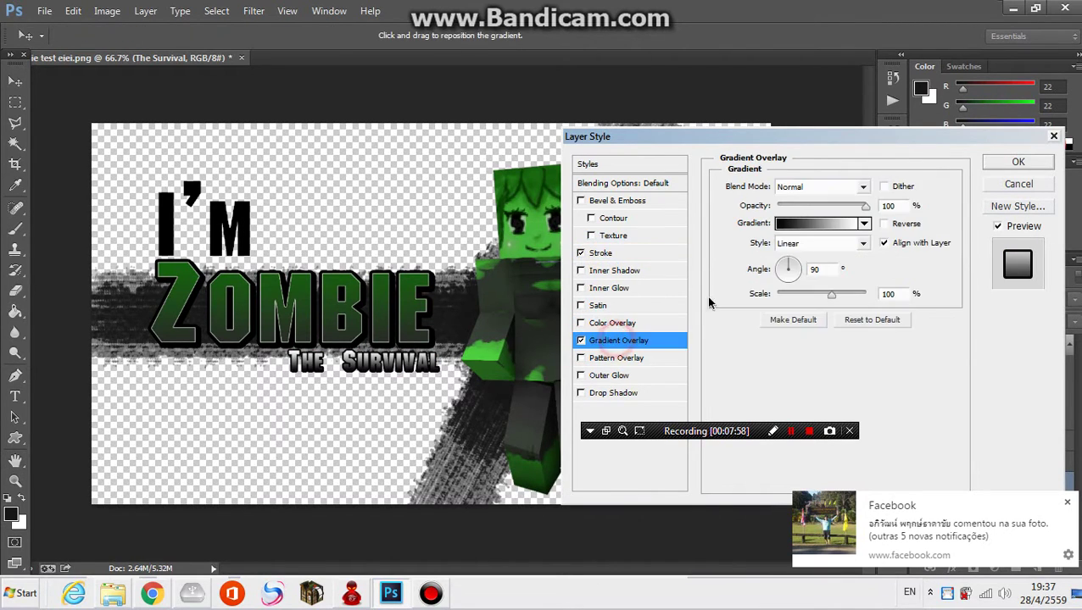
- Edit the subtitle's gradient to dark green #195c13 sampled from the artwork
{"action": "left_click", "coordinate": [802, 224]}
{"action": "mouse_move", "coordinate": [668, 333]}
{"action": "left_mouse_down"}
{"action": "mouse_move", "coordinate": [961, 333]}
{"action": "mouse_move", "coordinate": [665, 331]}
{"action": "left_mouse_up"}
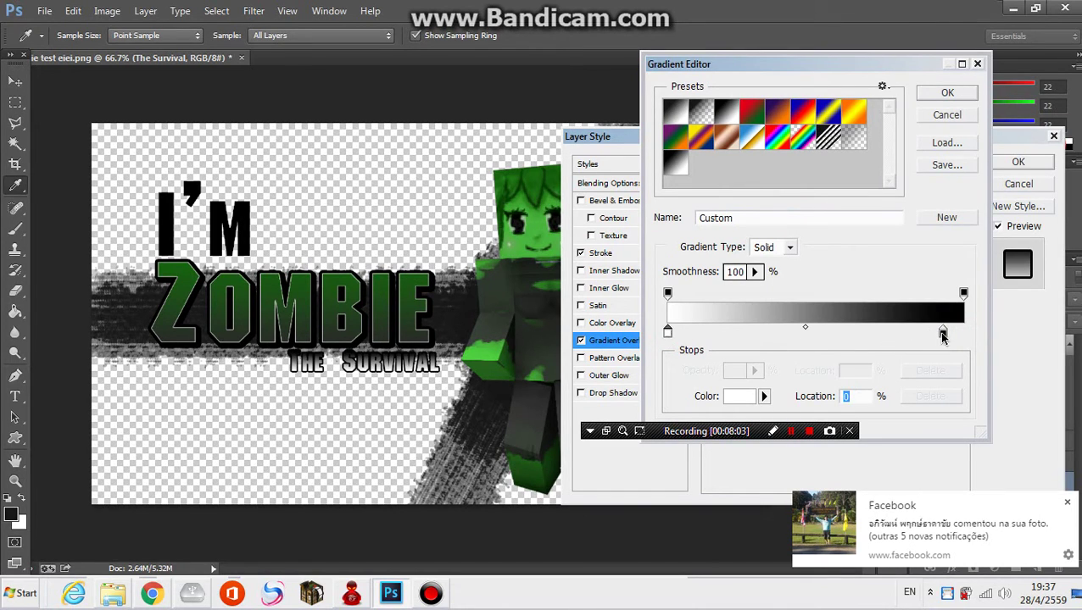
{"action": "left_click", "coordinate": [942, 334]}
{"action": "left_click", "coordinate": [410, 333]}
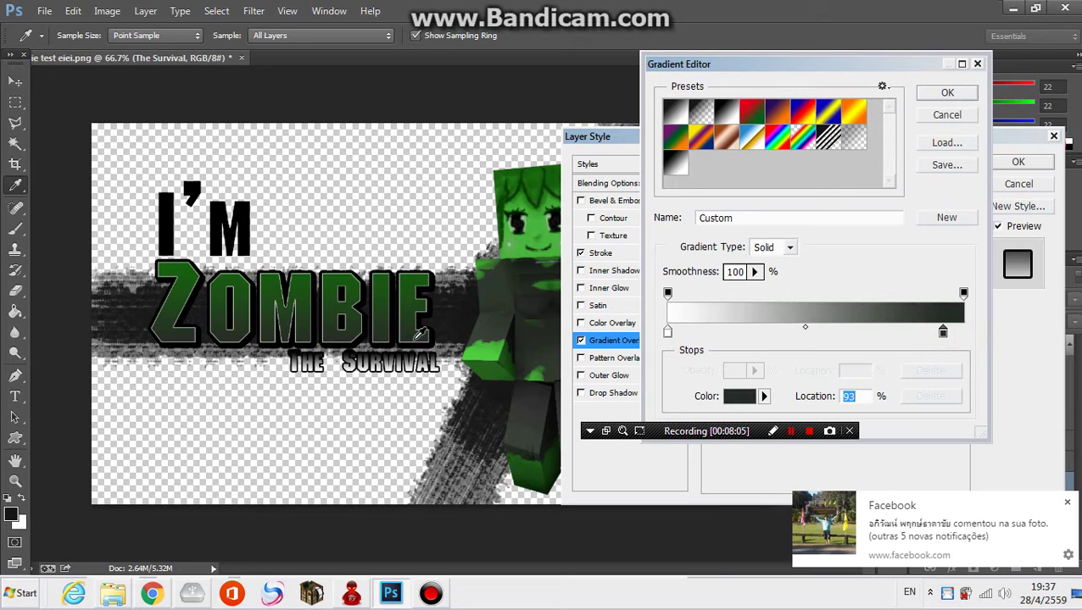
{"action": "left_click", "coordinate": [667, 332]}
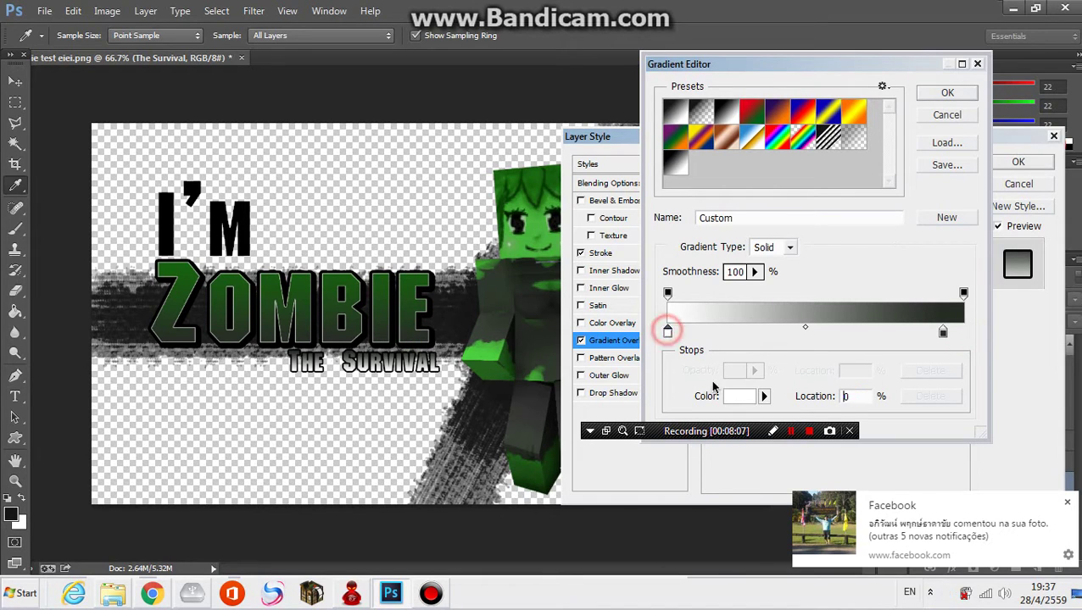
{"action": "left_click", "coordinate": [731, 396]}
{"action": "left_click", "coordinate": [402, 268]}
{"action": "left_click", "coordinate": [418, 269]}
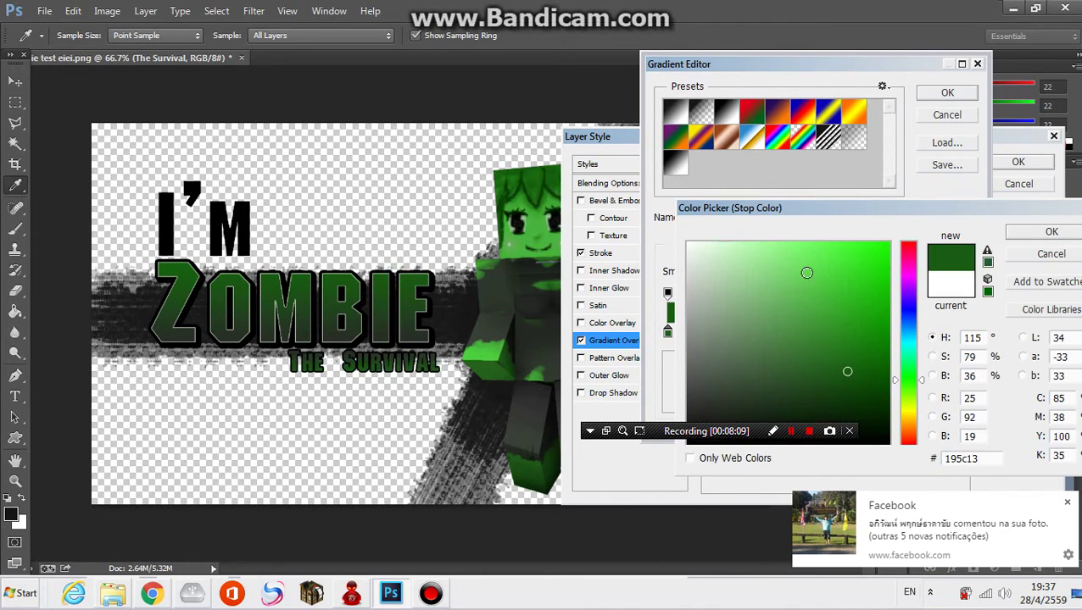
{"action": "left_click", "coordinate": [1033, 232]}
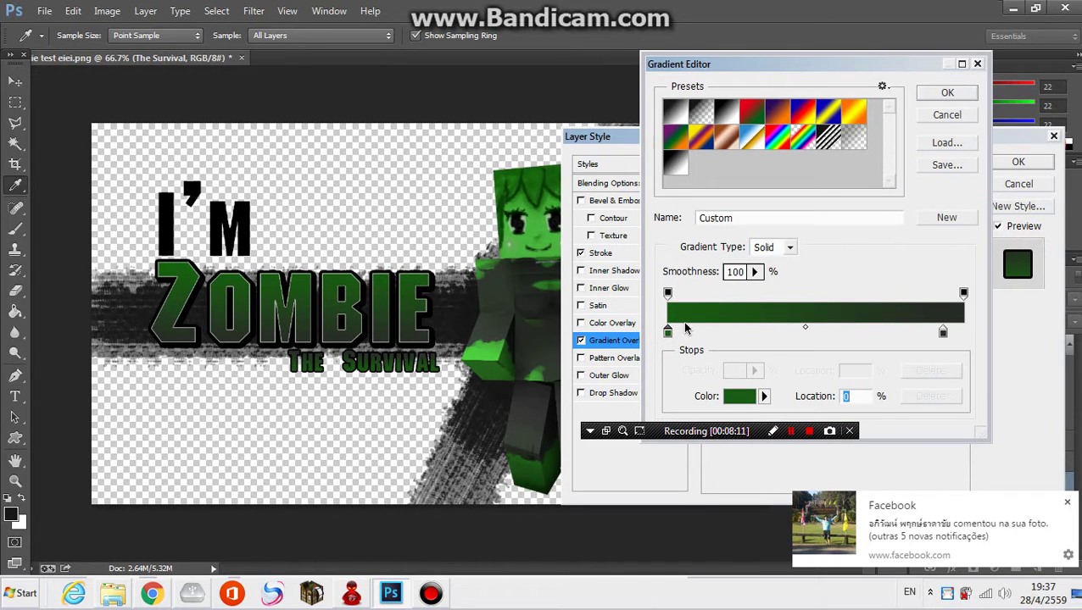
{"action": "left_click", "coordinate": [945, 95]}
- Lower the gradient opacity and add a drop shadow with 100% spread and opacity
{"action": "left_click_drag", "start_coordinate": [818, 209], "coordinate": [818, 210]}
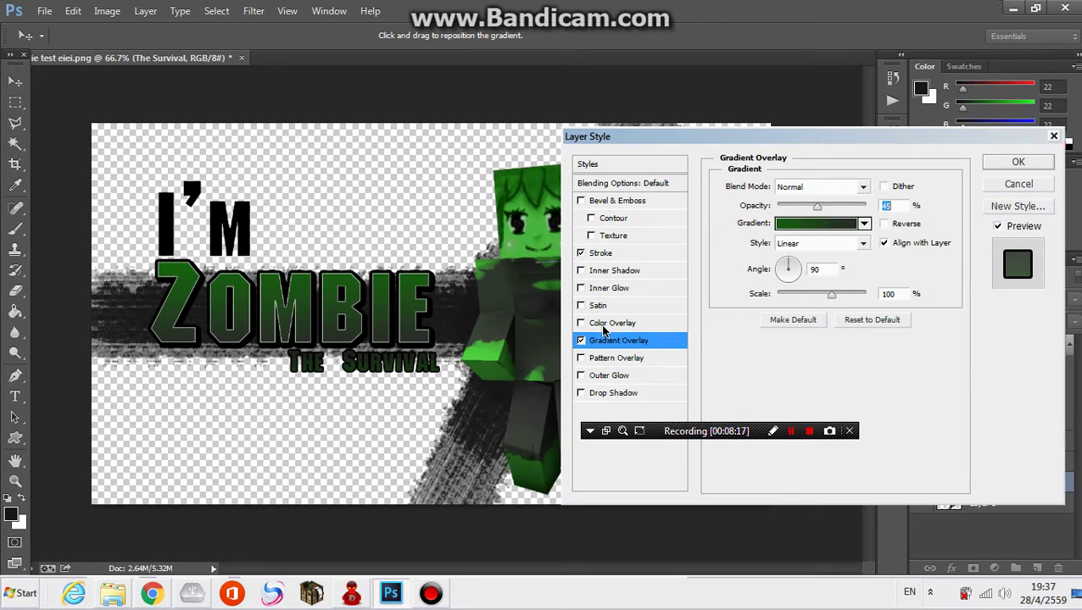
{"action": "left_click", "coordinate": [601, 396]}
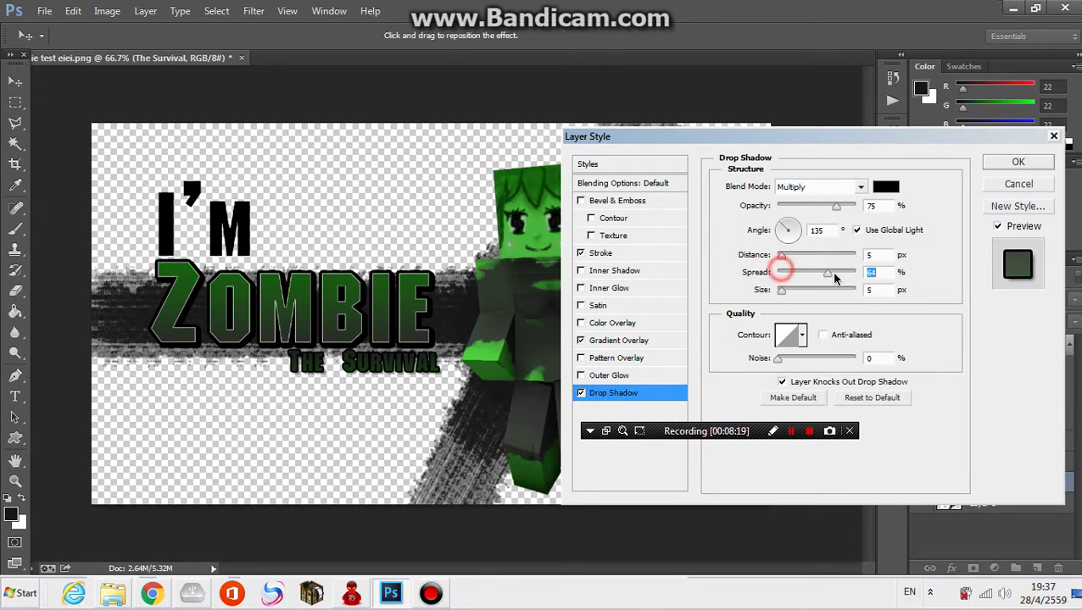
{"action": "left_click_drag", "start_coordinate": [780, 273], "coordinate": [873, 274]}
{"action": "left_click_drag", "start_coordinate": [846, 206], "coordinate": [889, 217]}
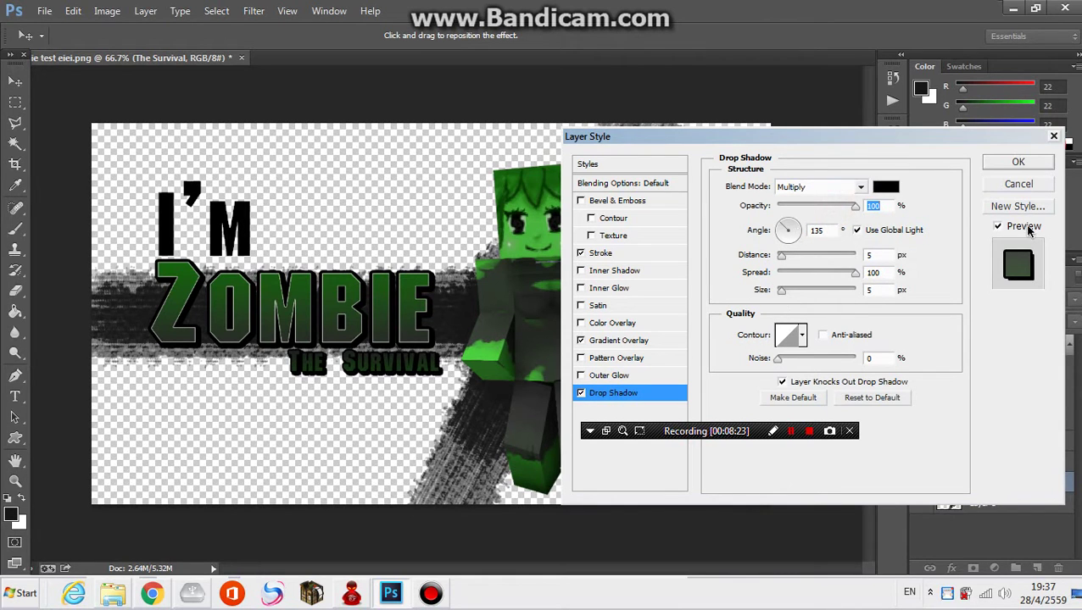
{"action": "left_click", "coordinate": [1017, 162]}
- Nudge the subtitle slightly left and rasterize the subtitle layer for painting
{"action": "left_click", "coordinate": [15, 81]}
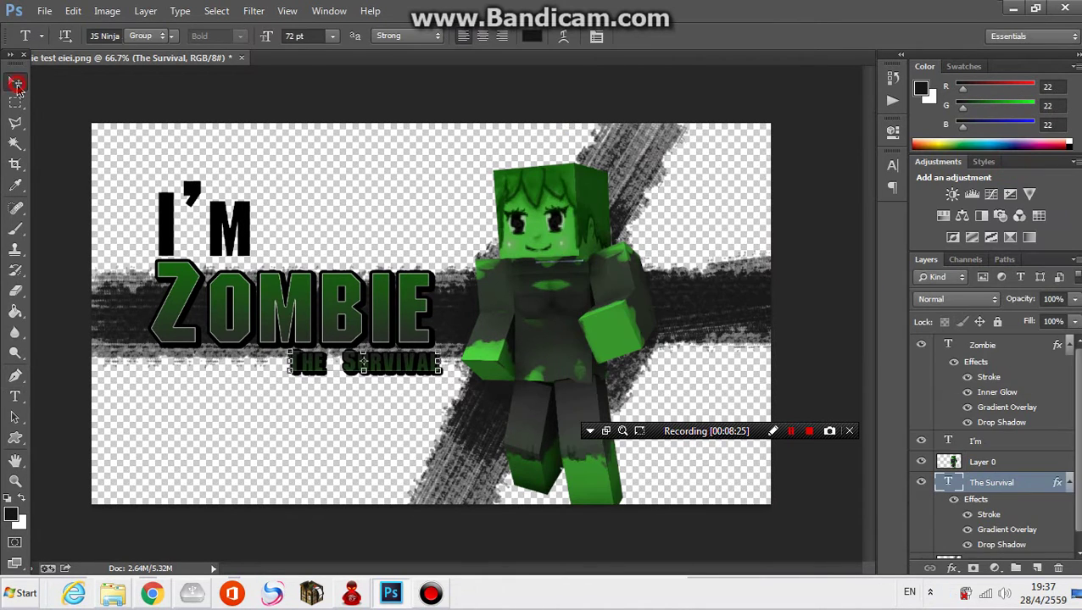
{"action": "key", "text": "Left"}
{"action": "key", "text": "Left"}
{"action": "key", "text": "Left"}
{"action": "key", "text": "Left"}
{"action": "key", "text": "Left"}
{"action": "key", "text": "Left"}
{"action": "key", "text": "Left"}
{"action": "key", "text": "Left"}
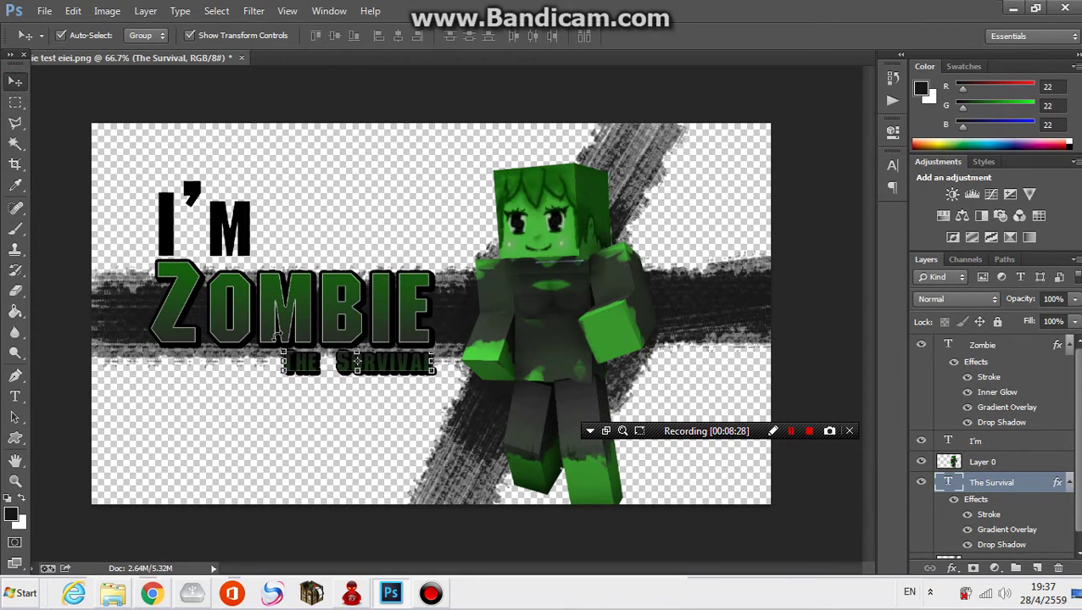
{"action": "left_click", "coordinate": [15, 354]}
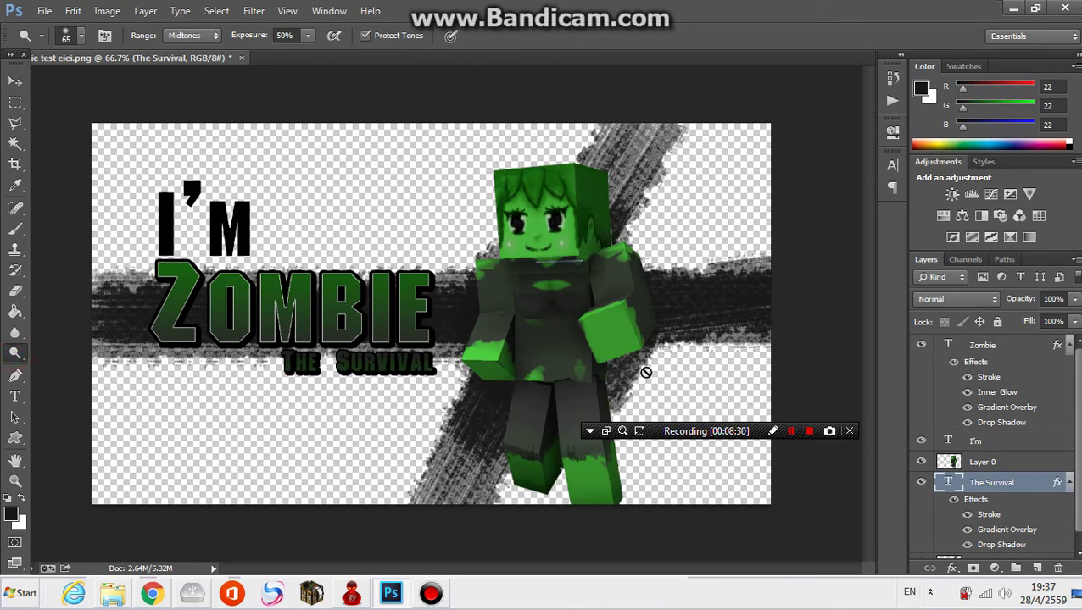
{"action": "key", "text": "b"}
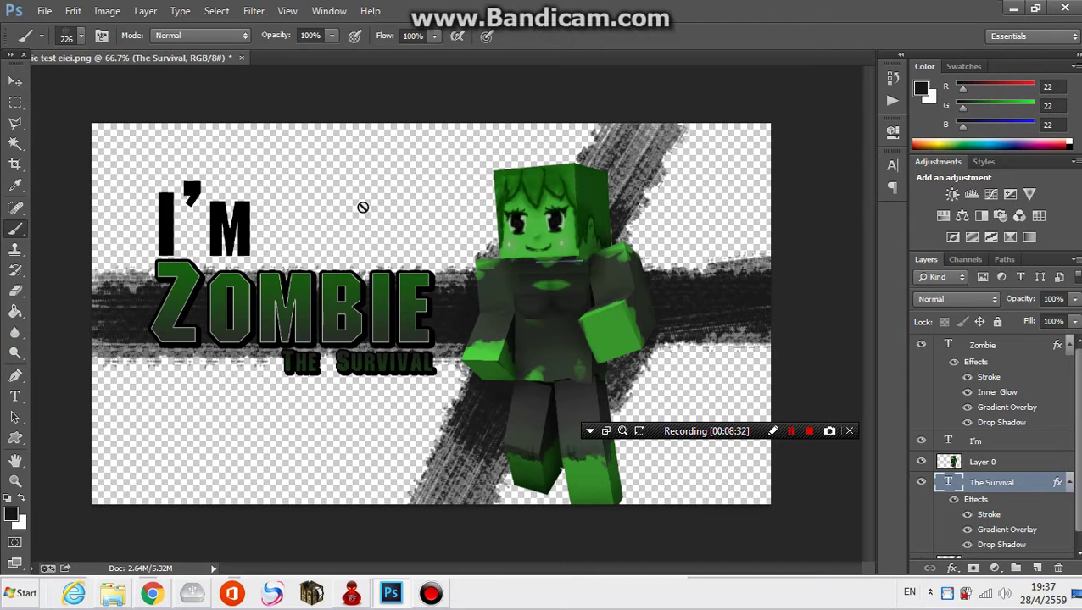
{"action": "left_click", "coordinate": [498, 280]}
{"action": "left_click", "coordinate": [477, 241]}
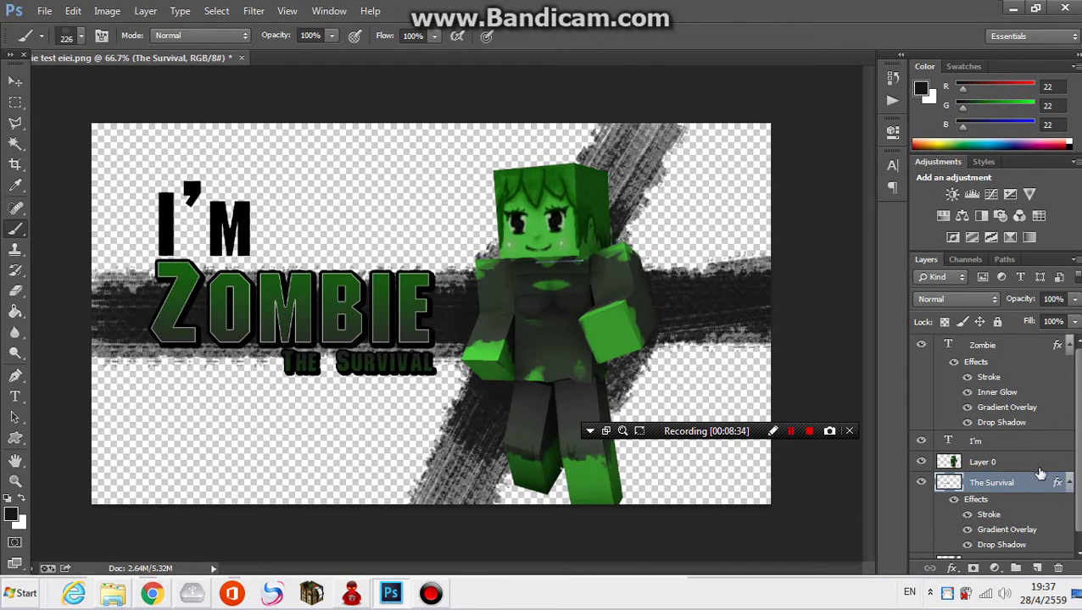
- Add a new empty layer below Layer 1 and pick a soft brush preset
{"action": "left_click", "coordinate": [1041, 568]}
{"action": "scroll", "coordinate": [1026, 543], "scroll_direction": "down", "scroll_amount": 1}
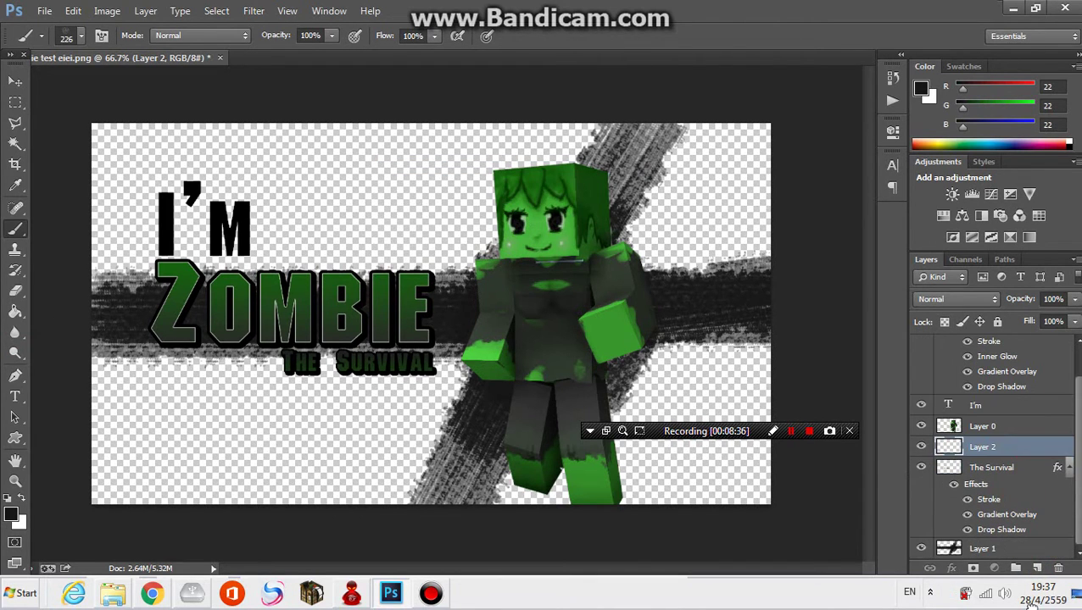
{"action": "left_click_drag", "start_coordinate": [1021, 559], "coordinate": [1017, 552]}
{"action": "right_click", "coordinate": [440, 290]}
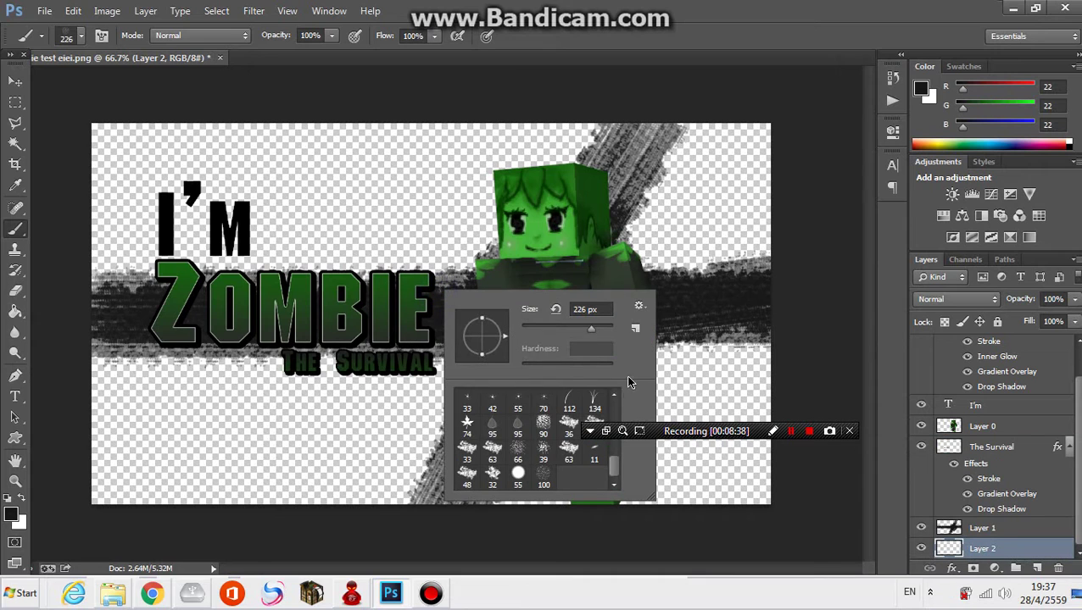
{"action": "left_click_drag", "start_coordinate": [691, 433], "coordinate": [786, 16]}
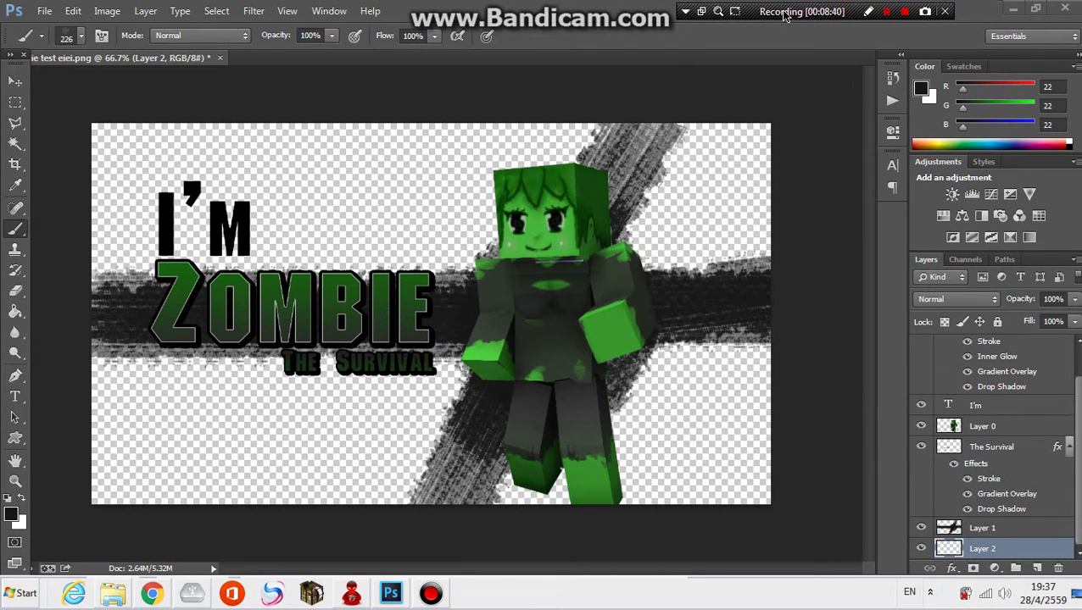
{"action": "right_click", "coordinate": [593, 361]}
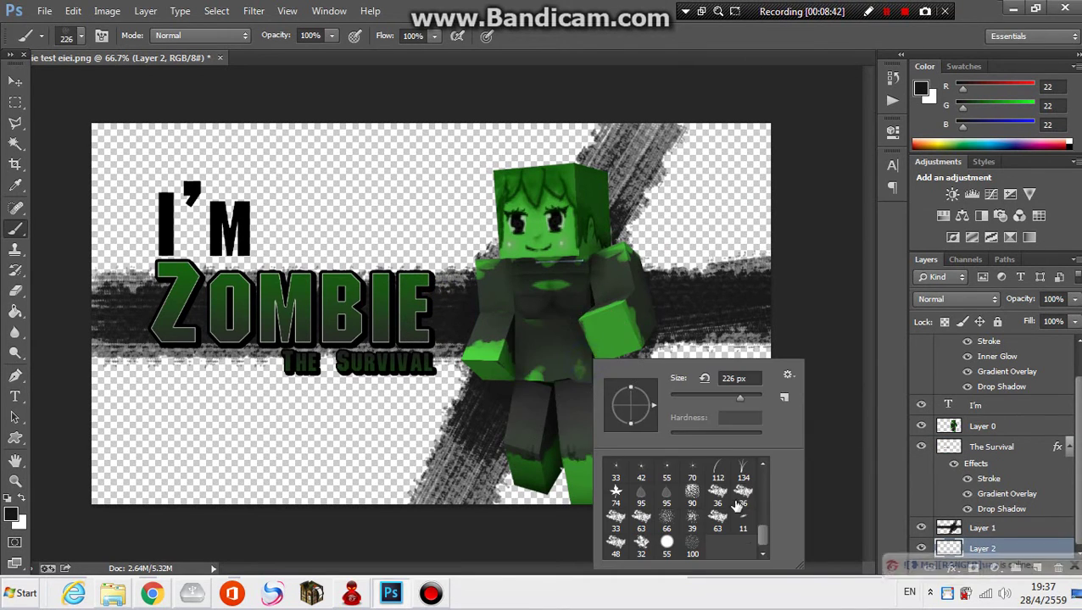
{"action": "left_click_drag", "start_coordinate": [765, 537], "coordinate": [737, 456]}
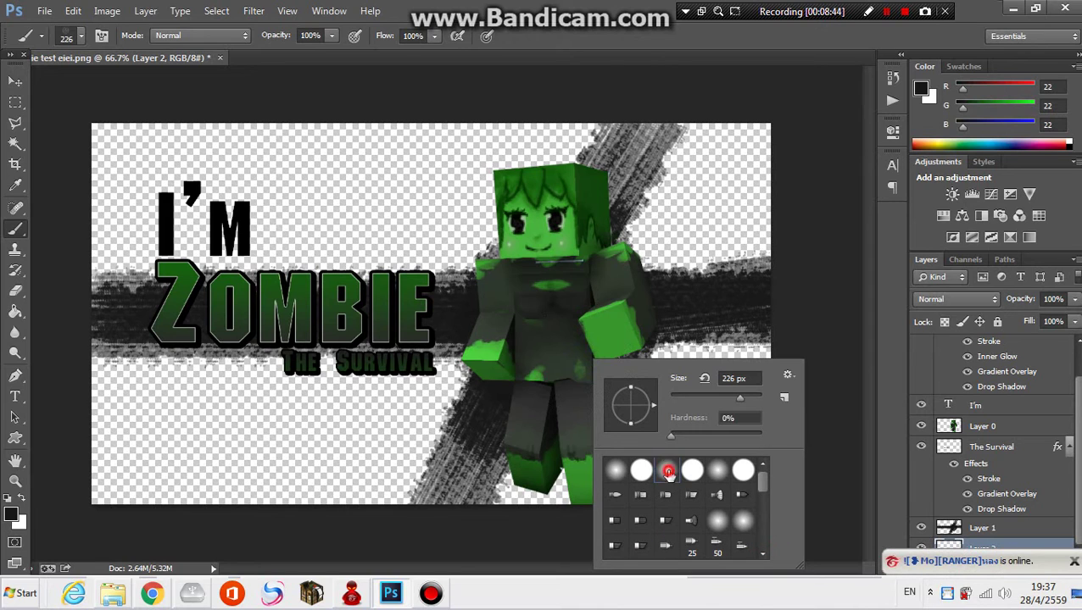
- Sample a dark tone from the character and paint a 472 px soft dark glow around it
{"action": "left_click", "coordinate": [12, 515]}
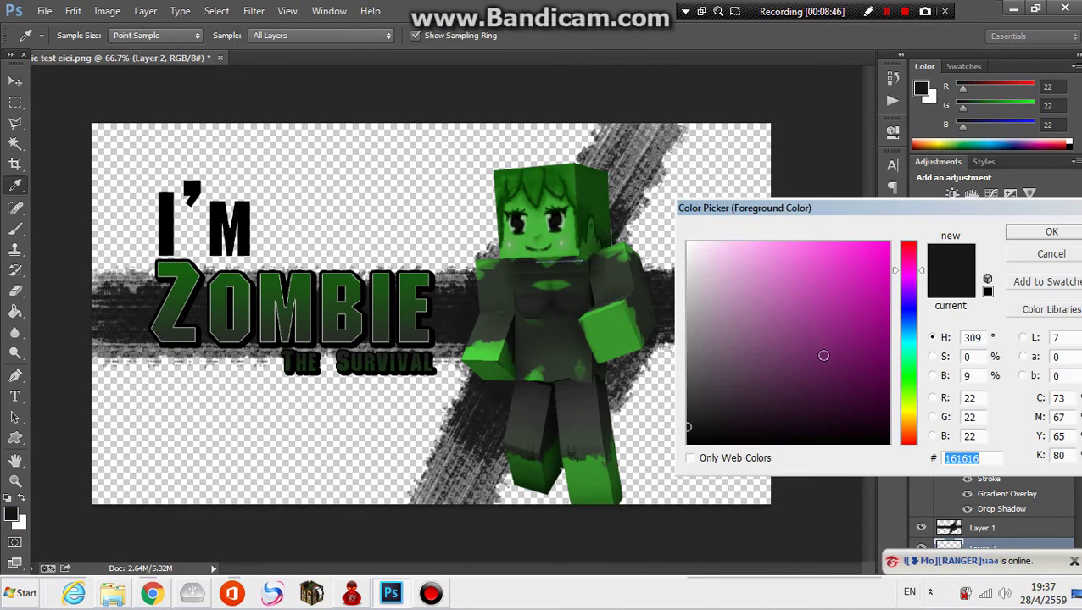
{"action": "left_click", "coordinate": [555, 333]}
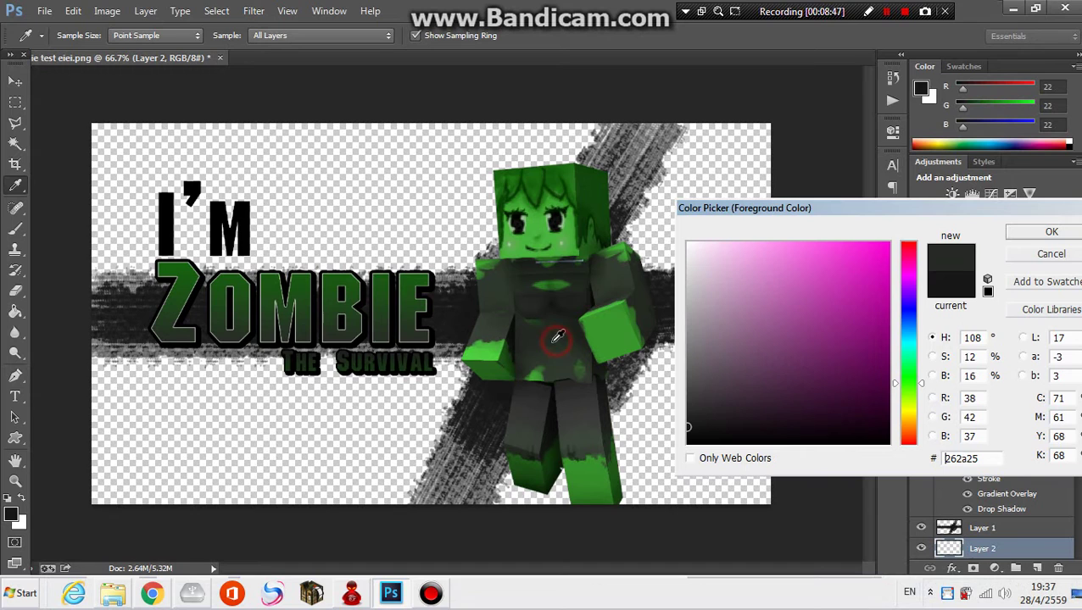
{"action": "left_click", "coordinate": [569, 303]}
{"action": "left_click", "coordinate": [1051, 231]}
{"action": "key", "text": "b"}
{"action": "right_click", "coordinate": [614, 276]}
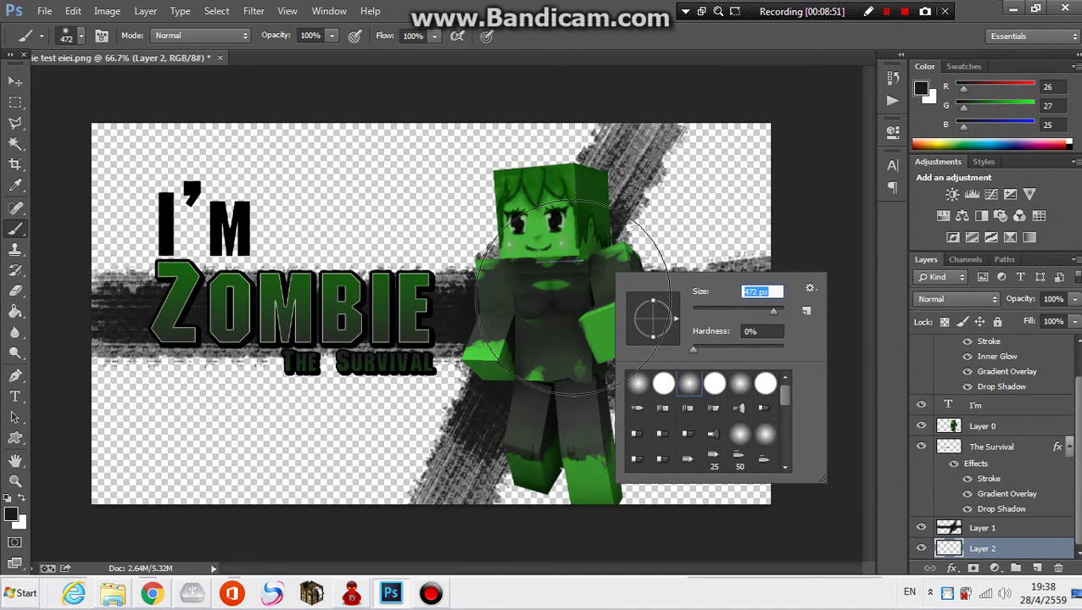
{"action": "key", "text": "Return"}
{"action": "mouse_move", "coordinate": [712, 322]}
{"action": "left_mouse_down"}
{"action": "mouse_move", "coordinate": [749, 362]}
{"action": "mouse_move", "coordinate": [507, 410]}
{"action": "mouse_move", "coordinate": [462, 356]}
{"action": "mouse_move", "coordinate": [670, 322]}
{"action": "mouse_move", "coordinate": [652, 386]}
{"action": "mouse_move", "coordinate": [661, 339]}
{"action": "left_mouse_up"}
- Try soft green strokes sampled from the character's arm, then undo them
{"action": "left_click", "coordinate": [11, 514]}
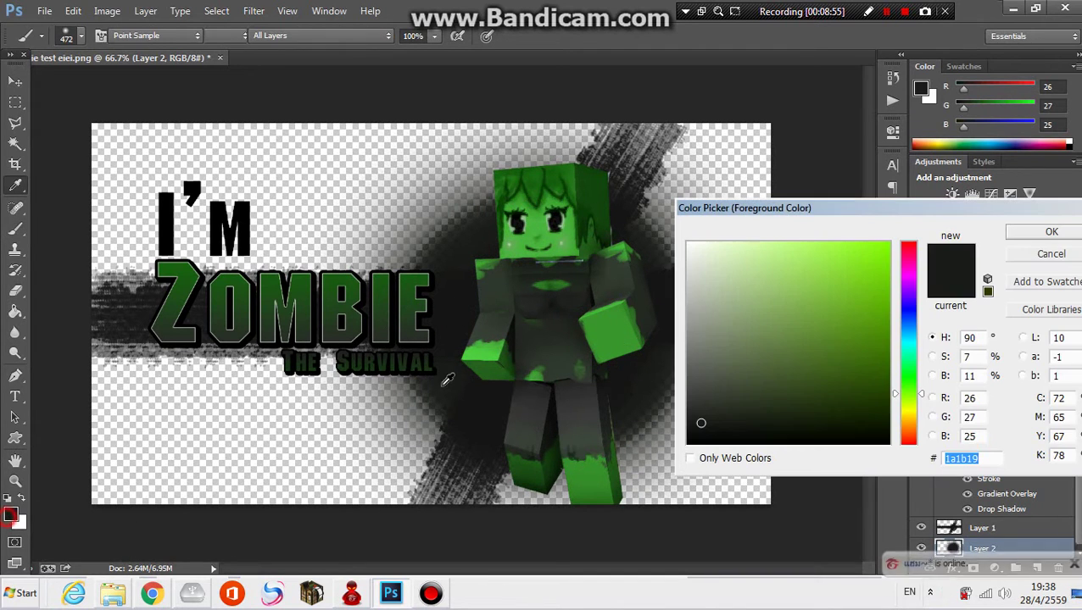
{"action": "left_click", "coordinate": [598, 331]}
{"action": "left_click", "coordinate": [1030, 237]}
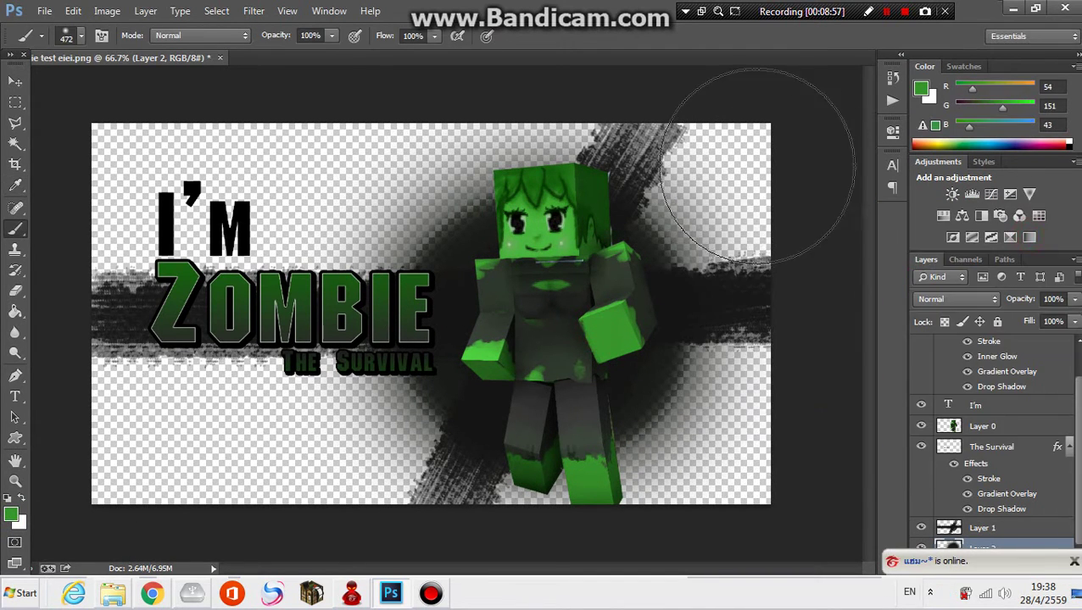
{"action": "mouse_move", "coordinate": [765, 167]}
{"action": "left_mouse_down"}
{"action": "mouse_move", "coordinate": [704, 458]}
{"action": "mouse_move", "coordinate": [212, 203]}
{"action": "mouse_move", "coordinate": [759, 314]}
{"action": "left_mouse_up"}
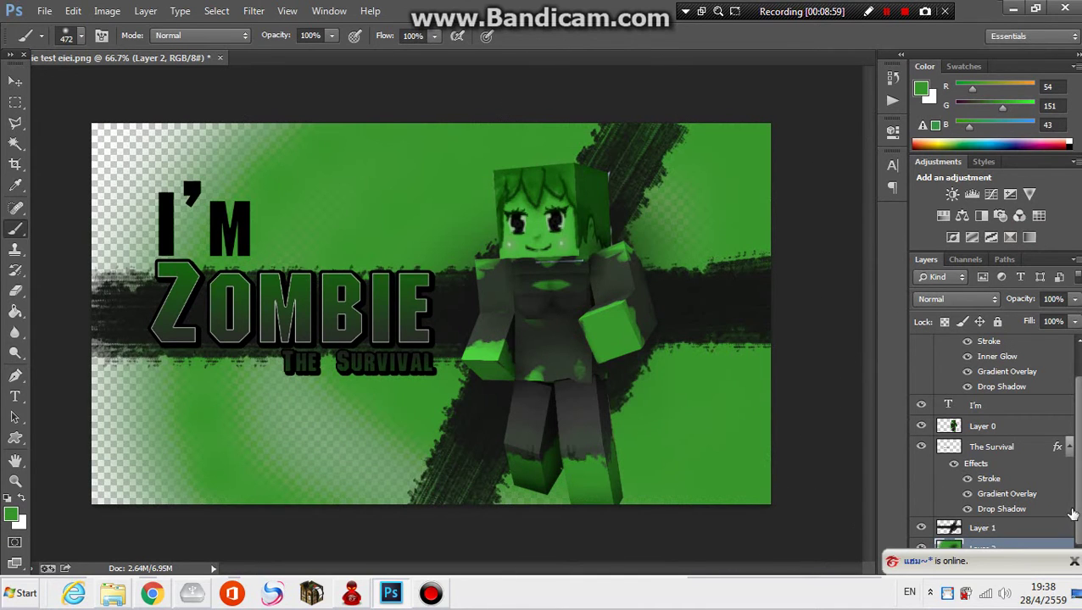
{"action": "key", "text": "ctrl+z"}
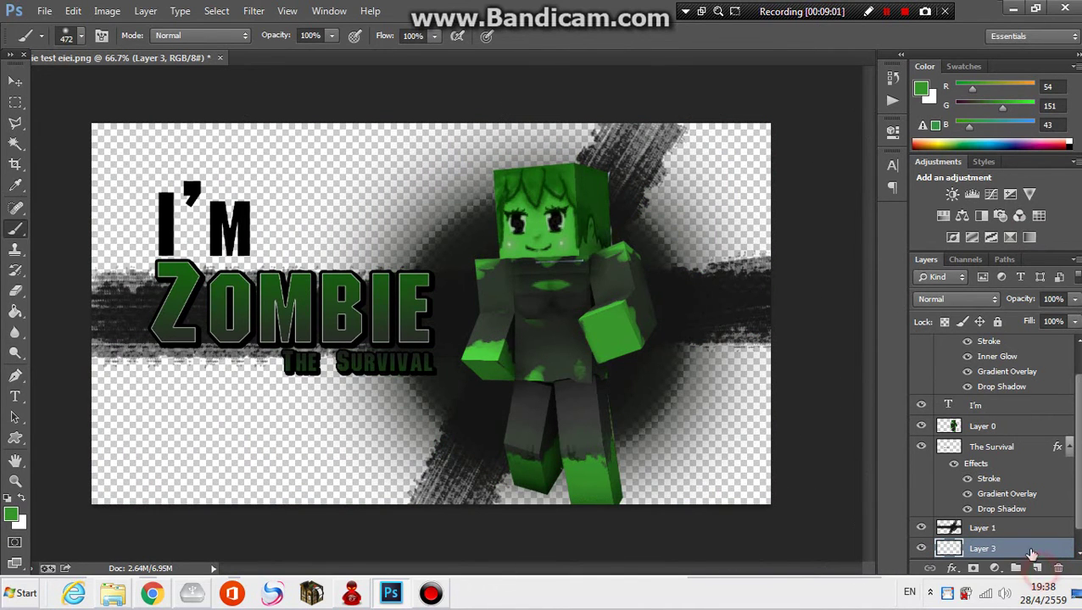
- On new Layer 3, paint soft green across the background and switch to darker green 1f6a17
{"action": "left_click", "coordinate": [1036, 568]}
{"action": "mouse_move", "coordinate": [700, 159]}
{"action": "left_mouse_down"}
{"action": "mouse_move", "coordinate": [703, 474]}
{"action": "mouse_move", "coordinate": [526, 508]}
{"action": "mouse_move", "coordinate": [374, 109]}
{"action": "mouse_move", "coordinate": [120, 526]}
{"action": "mouse_move", "coordinate": [169, 51]}
{"action": "mouse_move", "coordinate": [51, 76]}
{"action": "left_mouse_up"}
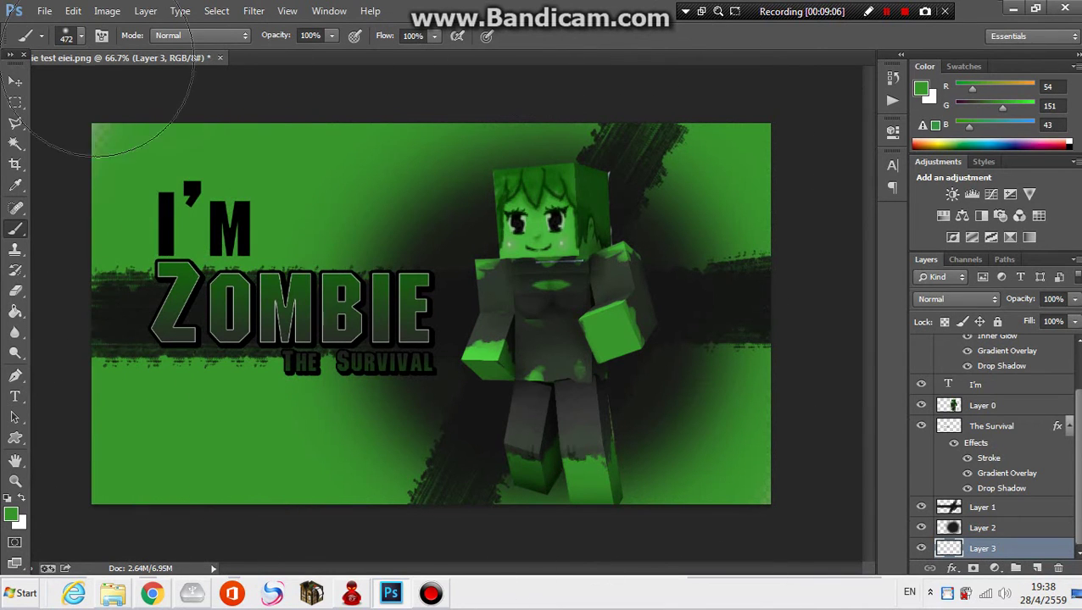
{"action": "left_click", "coordinate": [11, 516]}
{"action": "left_click", "coordinate": [845, 360]}
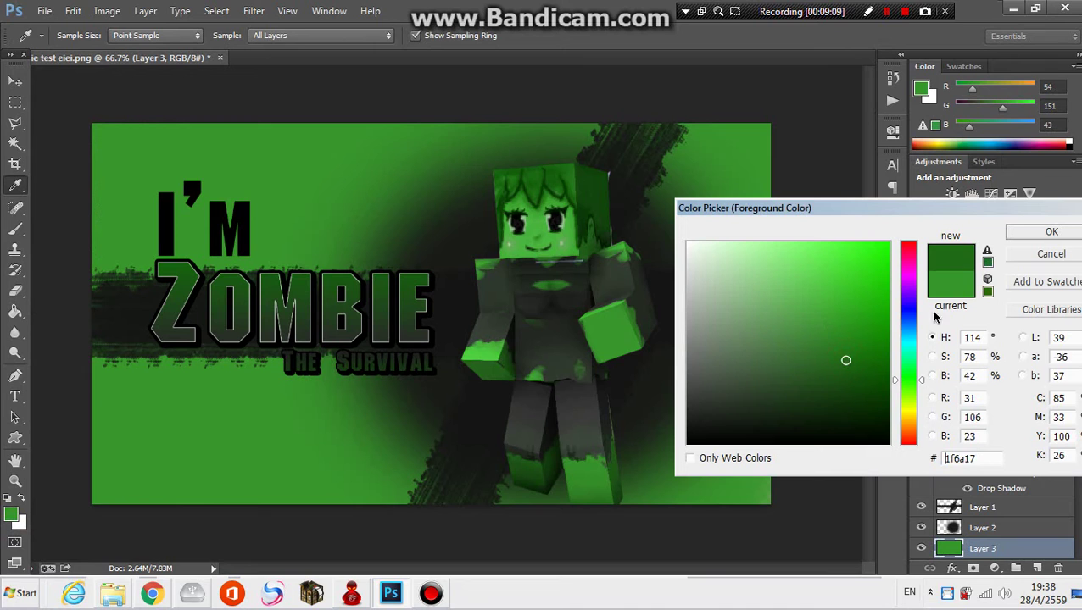
{"action": "left_click", "coordinate": [1027, 236]}
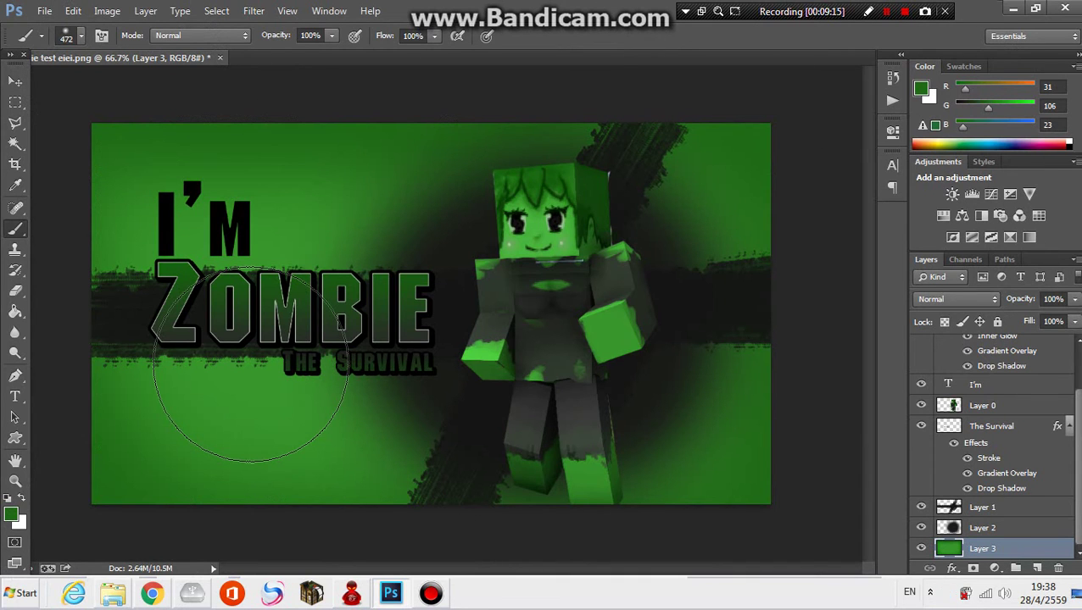
{"action": "left_click", "coordinate": [15, 80]}
{"action": "left_click", "coordinate": [585, 270]}
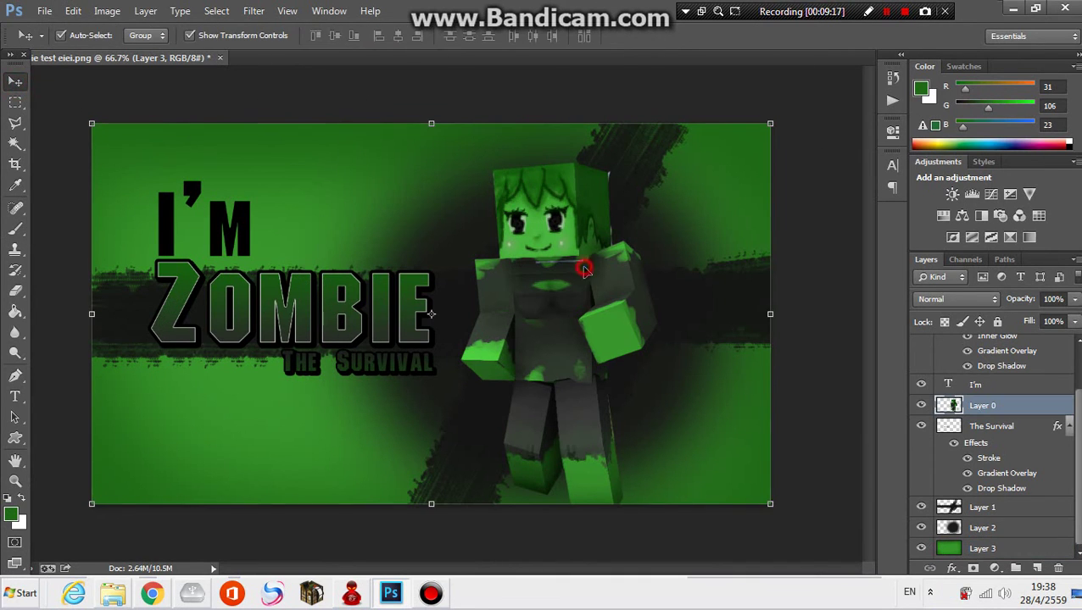
{"action": "key", "text": "e"}
{"action": "key", "text": "ctrl+plus"}
{"action": "key", "text": "ctrl+plus"}
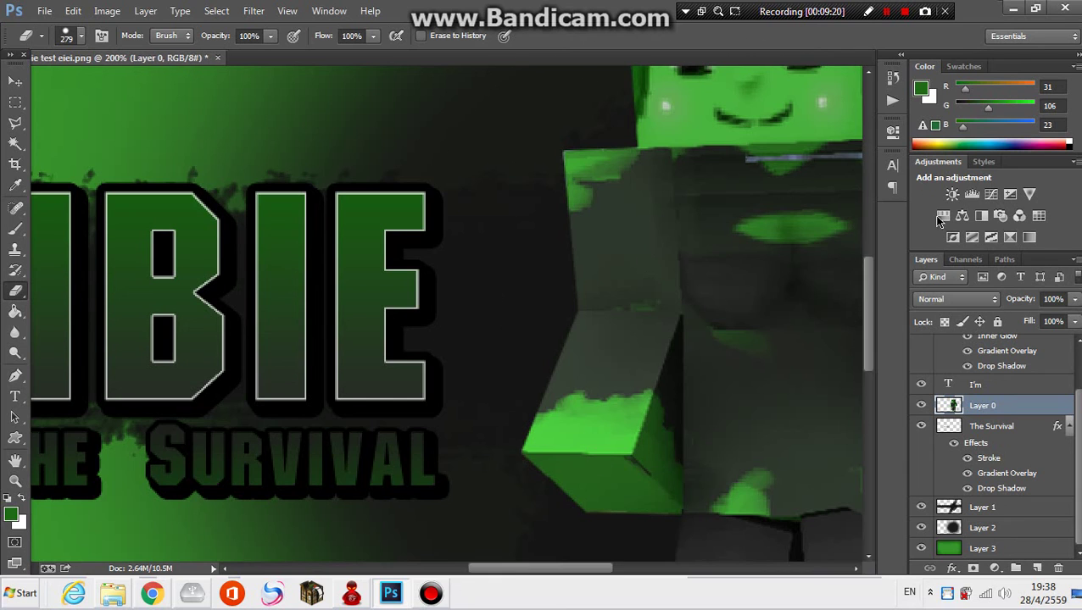
{"action": "left_click", "coordinate": [616, 575]}
{"action": "right_click", "coordinate": [727, 366]}
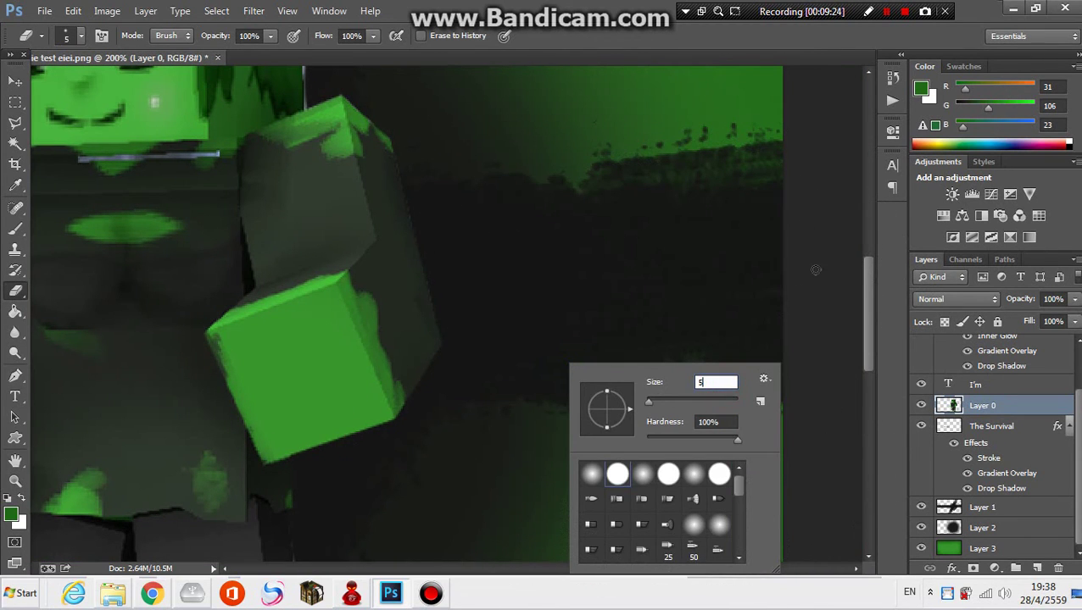
{"action": "left_click_drag", "start_coordinate": [869, 275], "coordinate": [558, 198]}
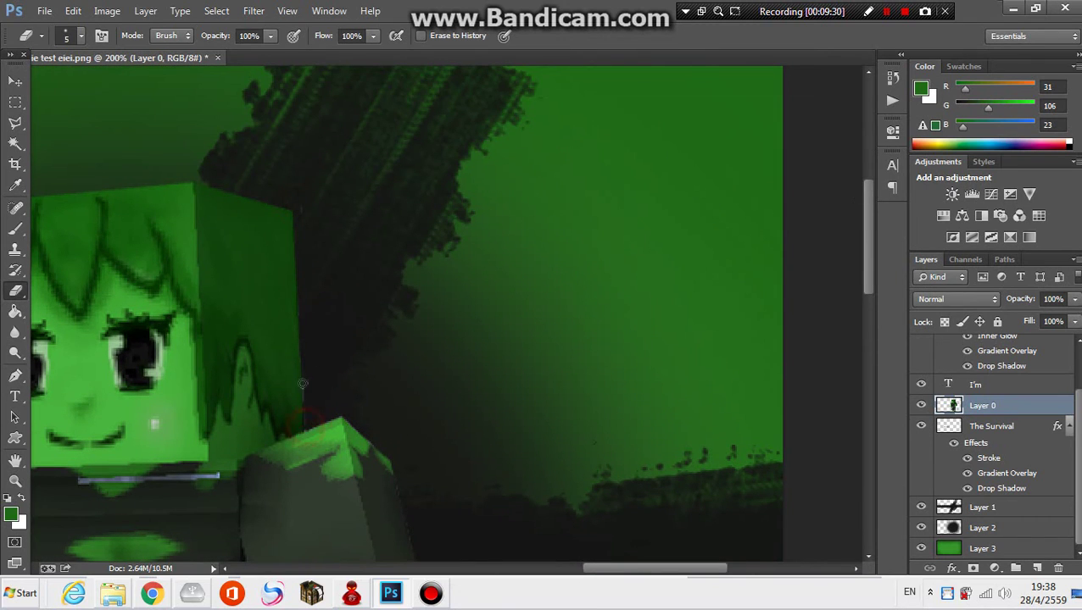
{"action": "key", "text": "ctrl+minus"}
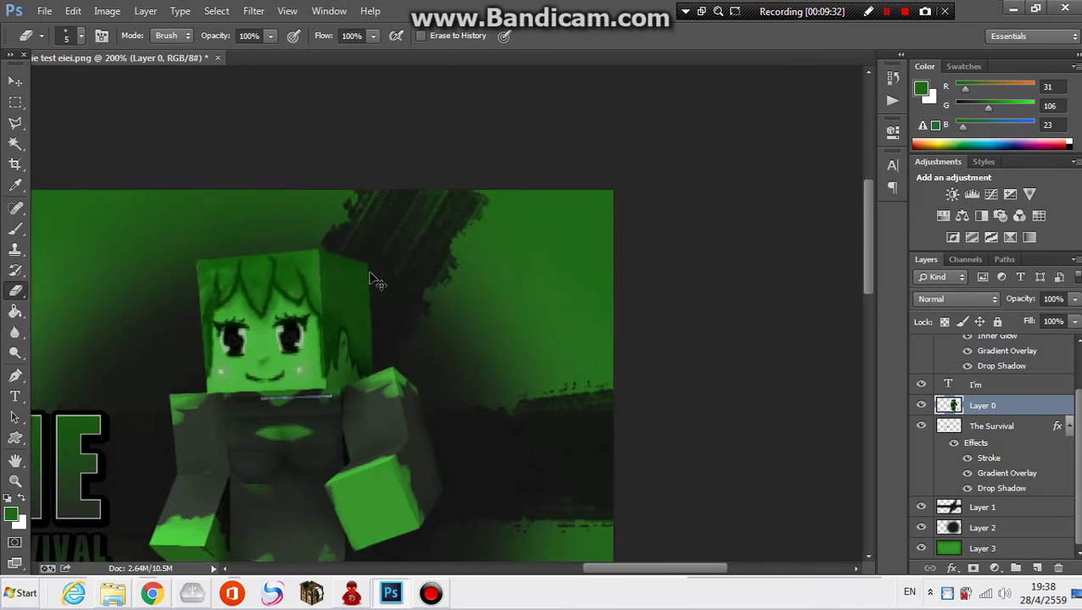
{"action": "key", "text": "ctrl+minus"}
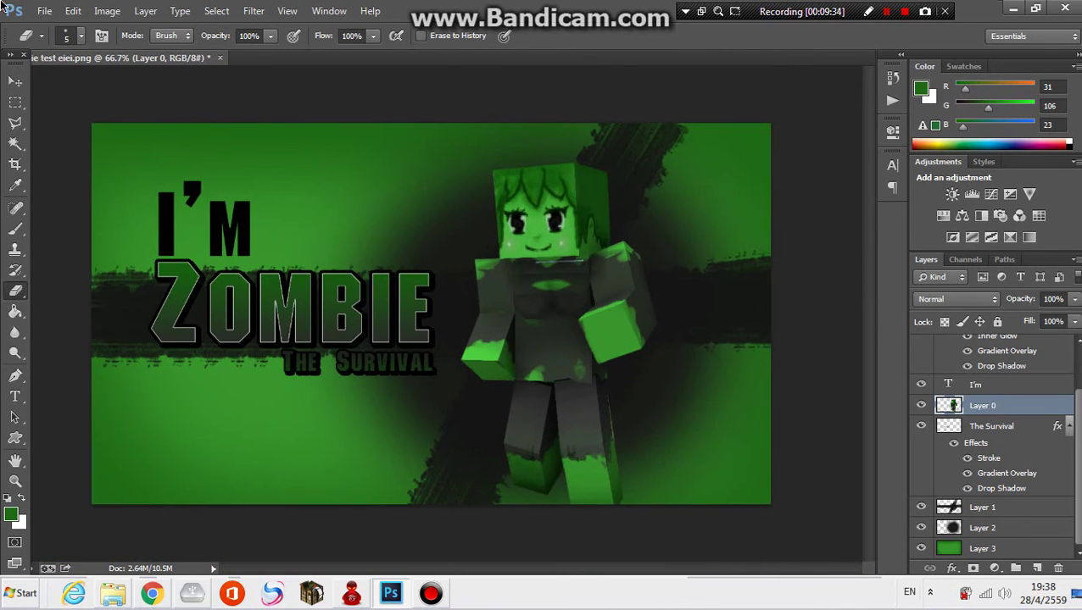
{"action": "left_click", "coordinate": [44, 11]}
- Save the banner as PNG over zombie test eiei.png, then select Layer 2's fill setting
{"action": "left_click", "coordinate": [76, 204]}
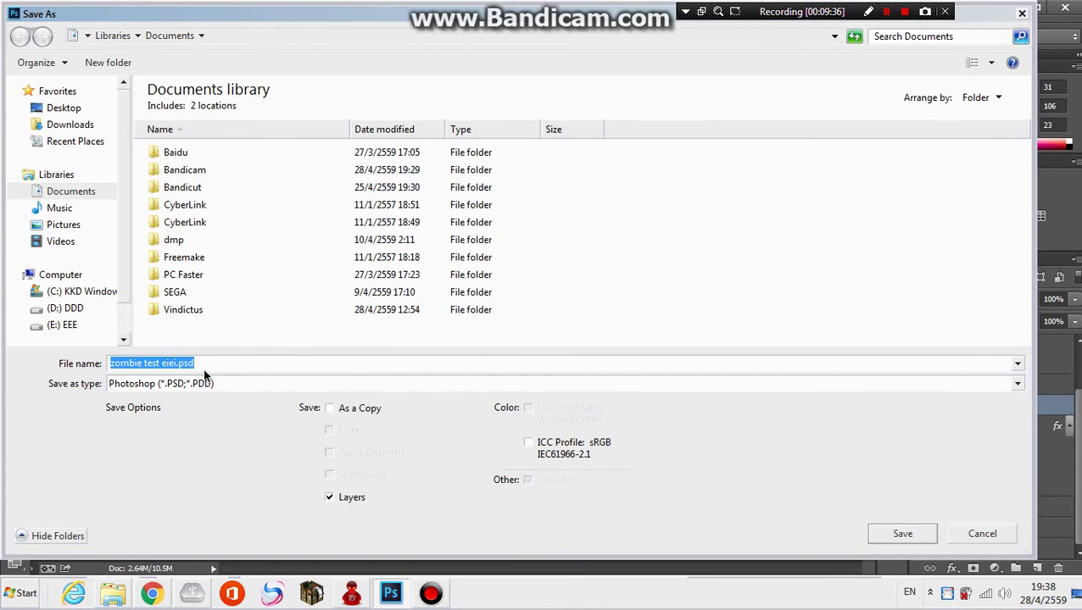
{"action": "left_click", "coordinate": [207, 383]}
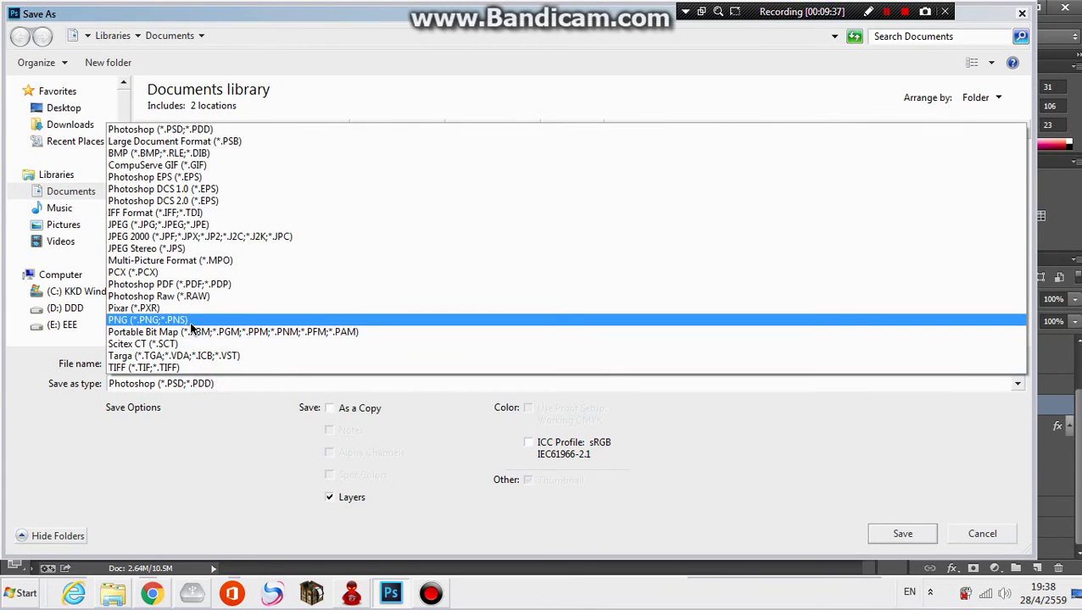
{"action": "left_click", "coordinate": [182, 316]}
{"action": "left_click", "coordinate": [907, 534]}
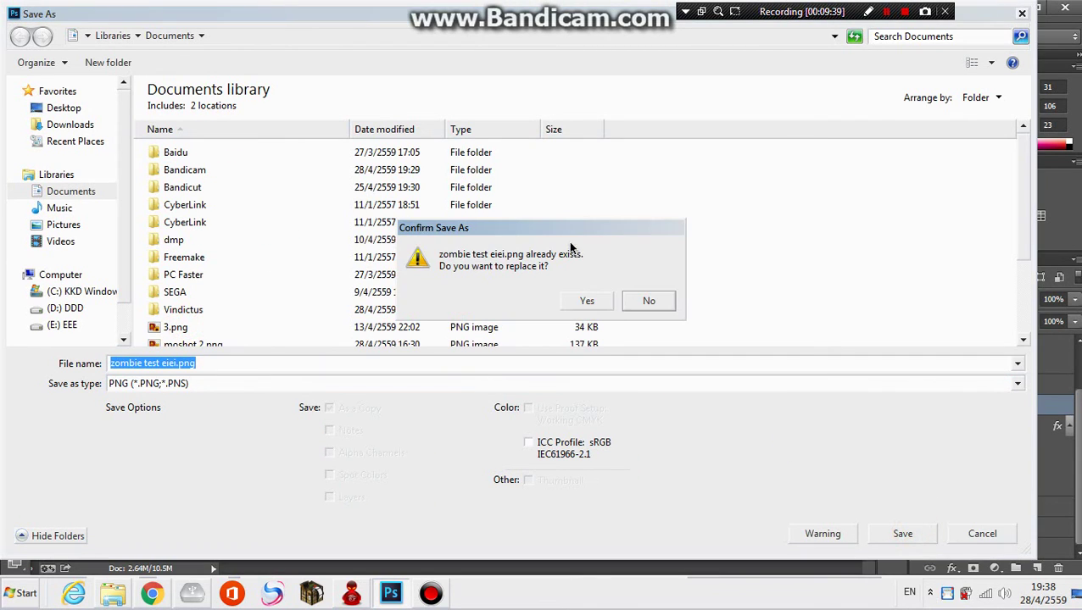
{"action": "left_click", "coordinate": [587, 302]}
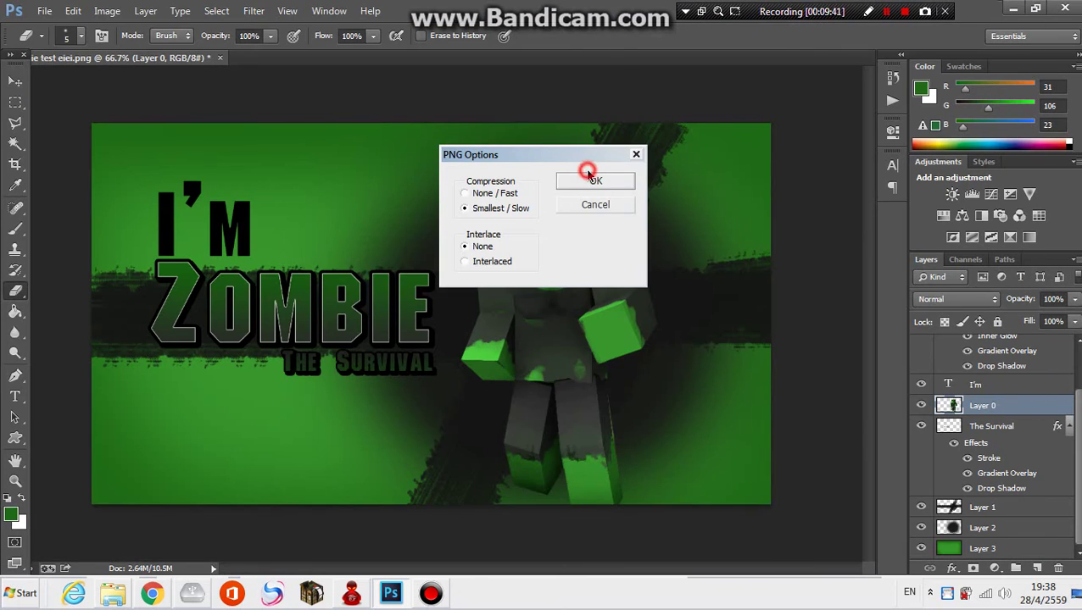
{"action": "left_click", "coordinate": [588, 174]}
{"action": "left_click", "coordinate": [1018, 523]}
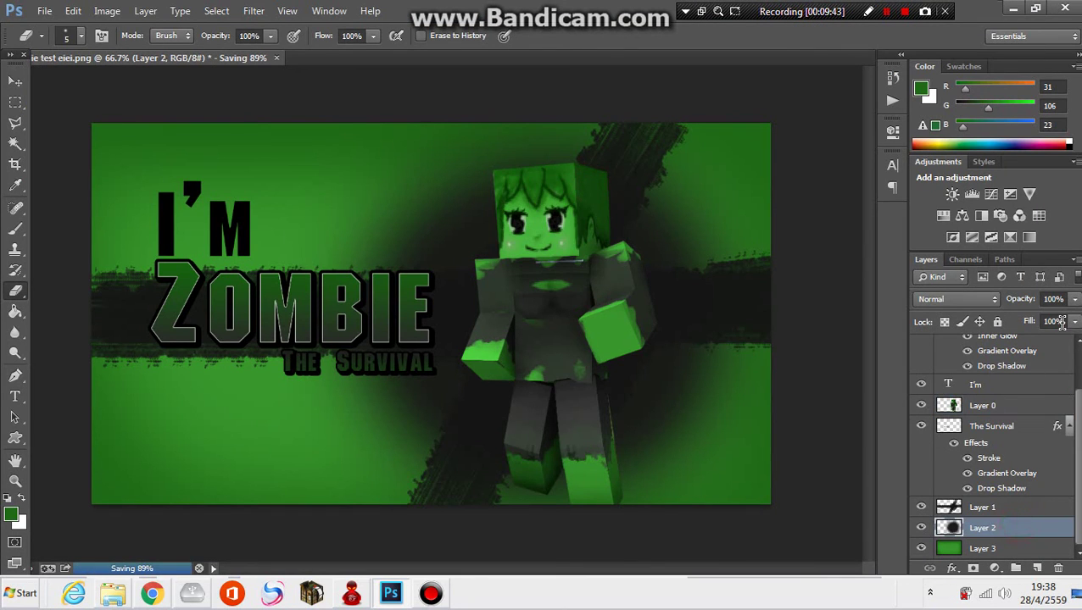
{"action": "left_click", "coordinate": [1074, 321]}
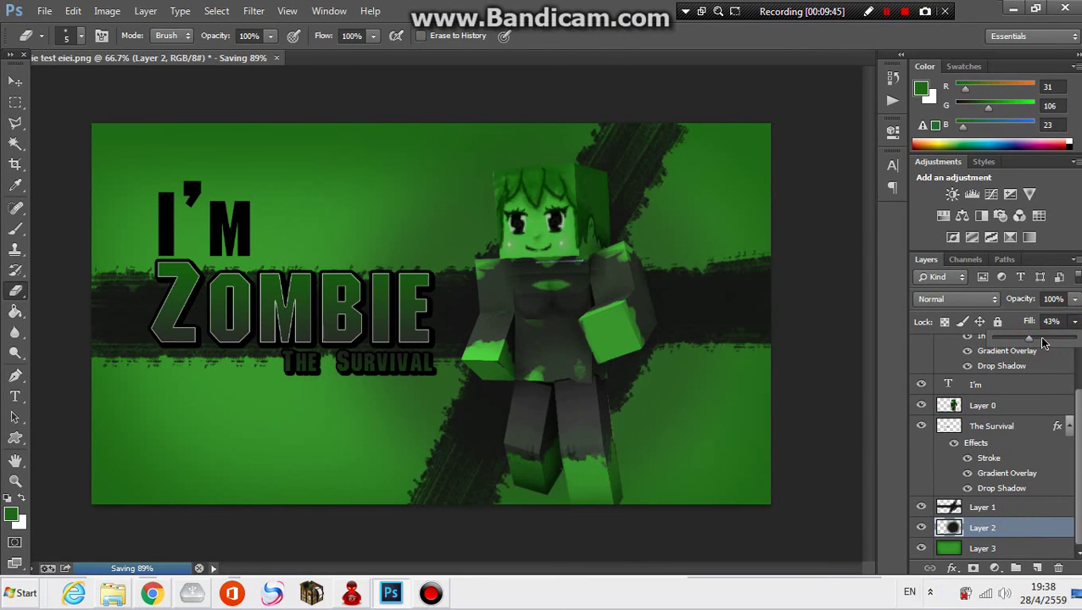
- Set the vignette Layer 2 fill to 56% and dismiss a save error
{"action": "left_click", "coordinate": [1041, 339]}
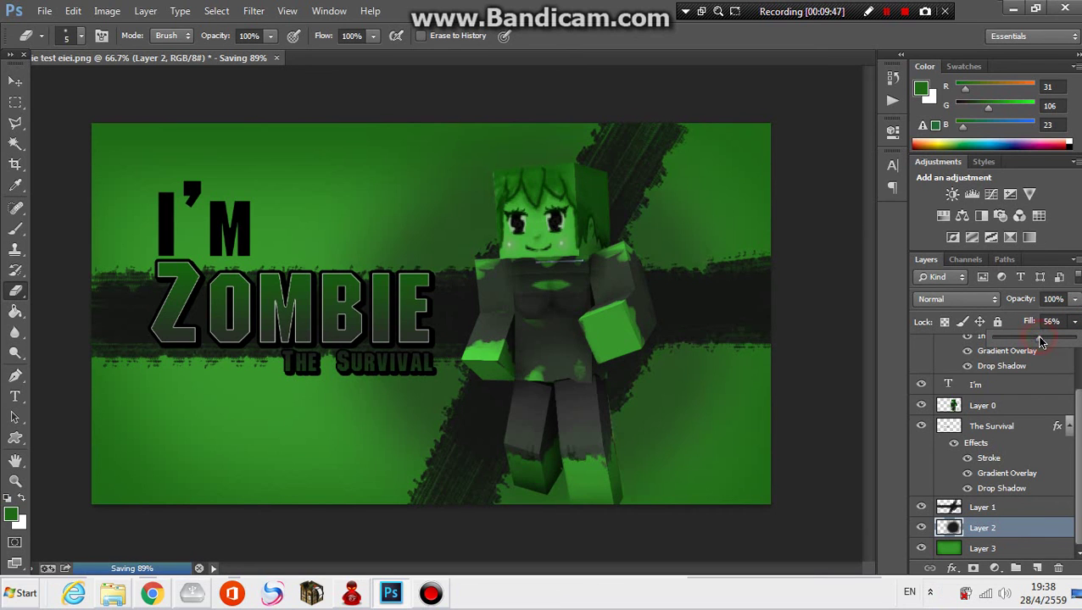
{"action": "left_click", "coordinate": [44, 10]}
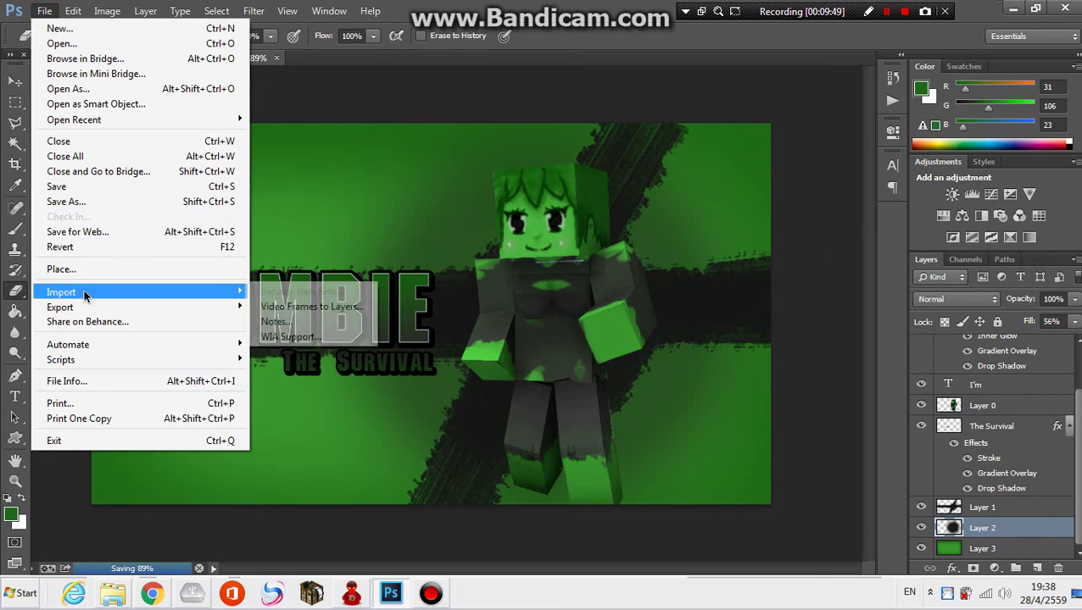
{"action": "left_click", "coordinate": [51, 203]}
{"action": "left_click", "coordinate": [531, 255]}
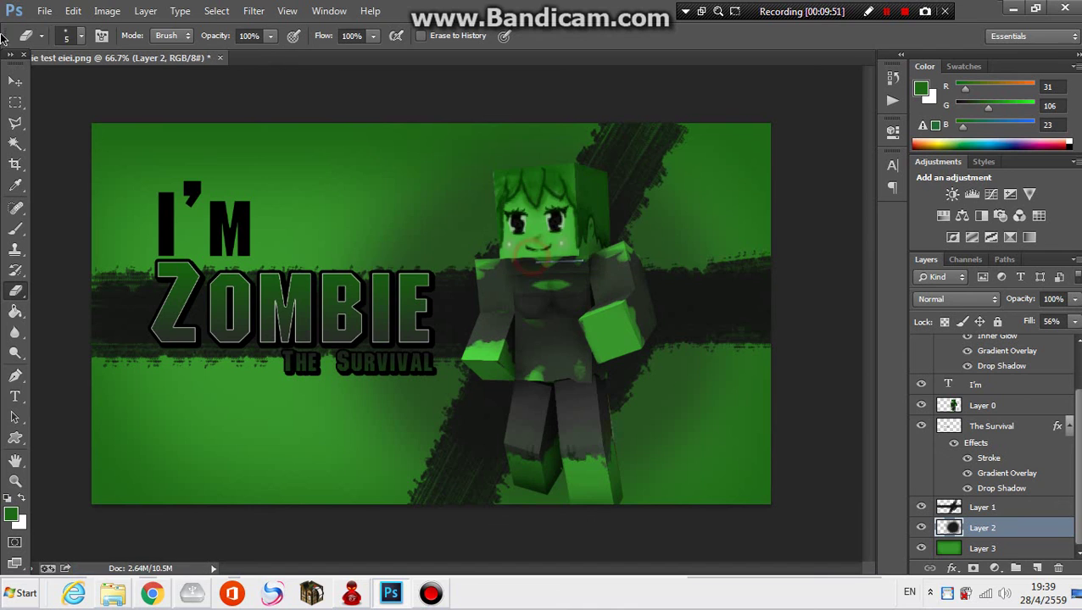
- Re-save the banner as PNG, replacing zombie test eiei.png
{"action": "left_click", "coordinate": [44, 10]}
{"action": "left_click", "coordinate": [114, 190]}
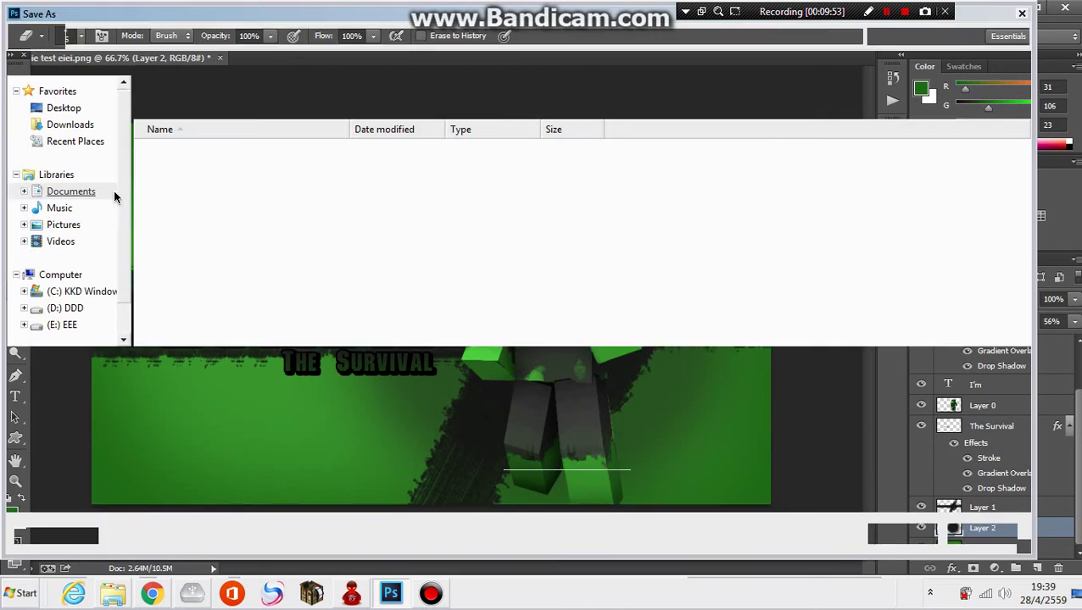
{"action": "left_click", "coordinate": [182, 383]}
{"action": "left_click", "coordinate": [188, 314]}
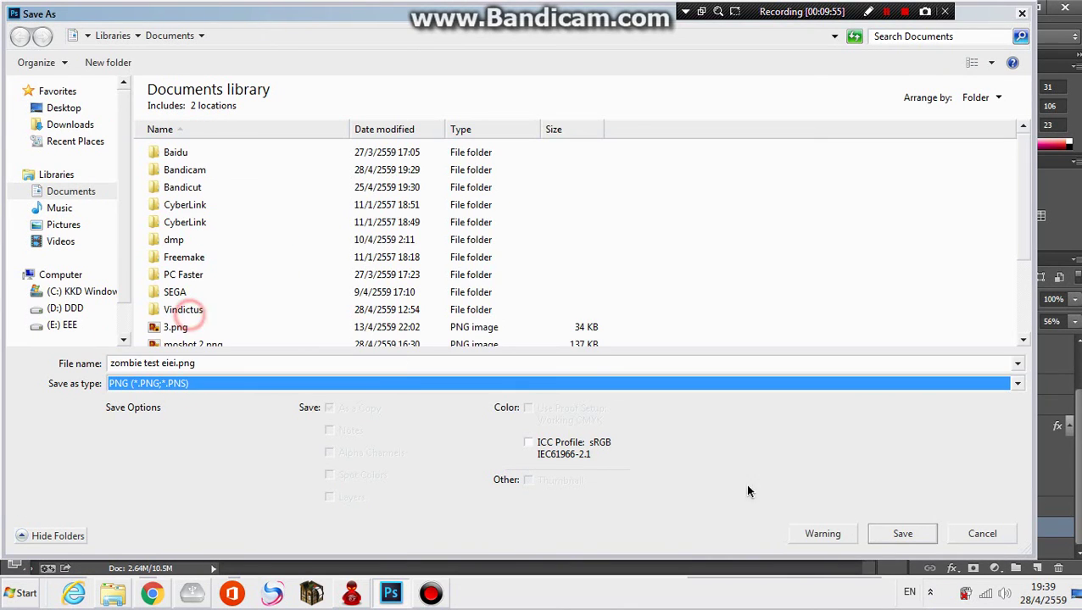
{"action": "left_click", "coordinate": [880, 532]}
{"action": "left_click", "coordinate": [596, 302]}
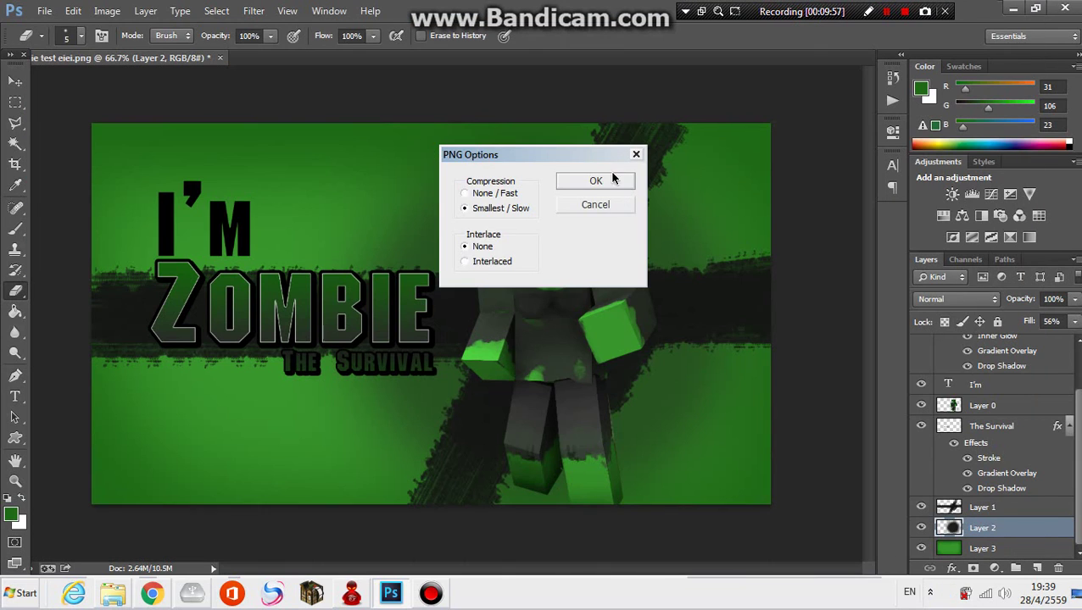